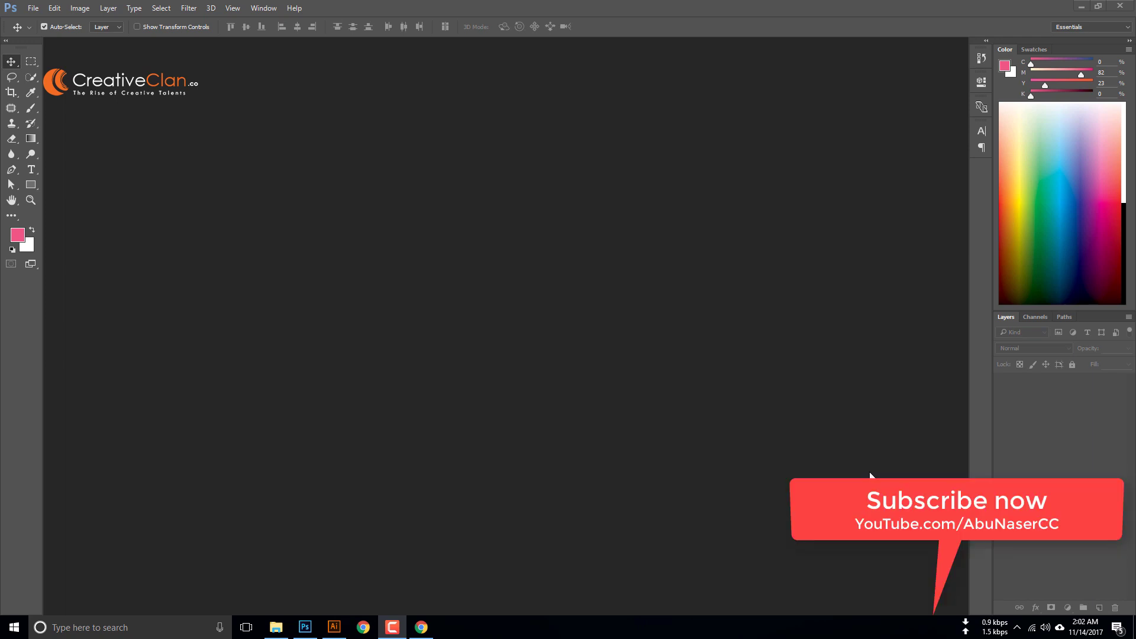
# Step: Switch from Photoshop through Illustrator to the graphicriver.net page in Chrome
pyautogui.click(369, 579)
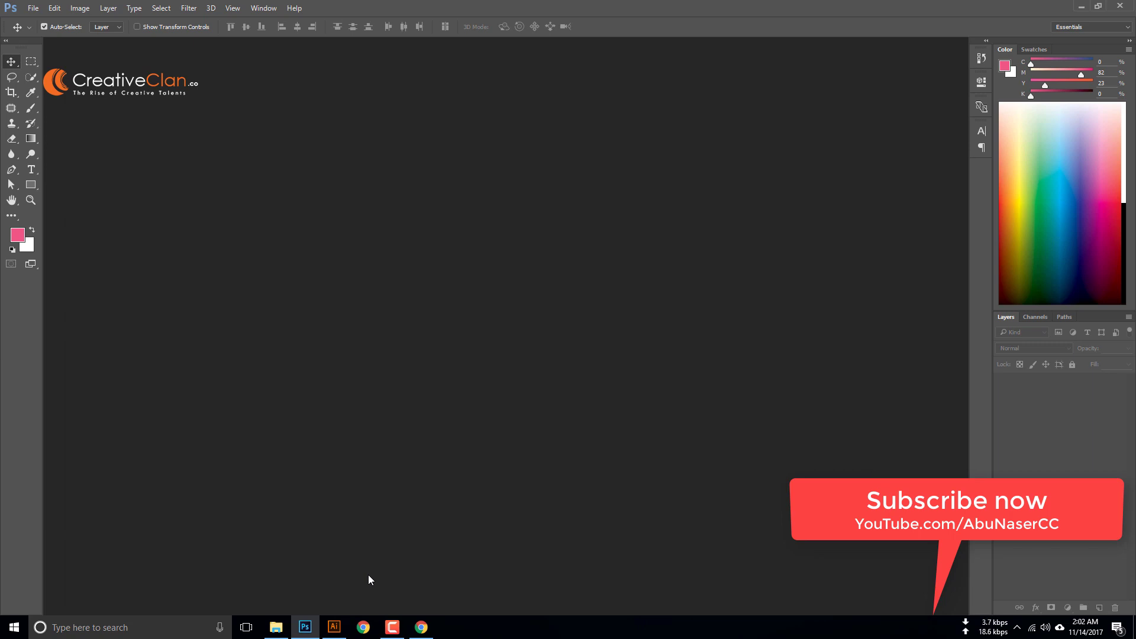
pyautogui.click(338, 626)
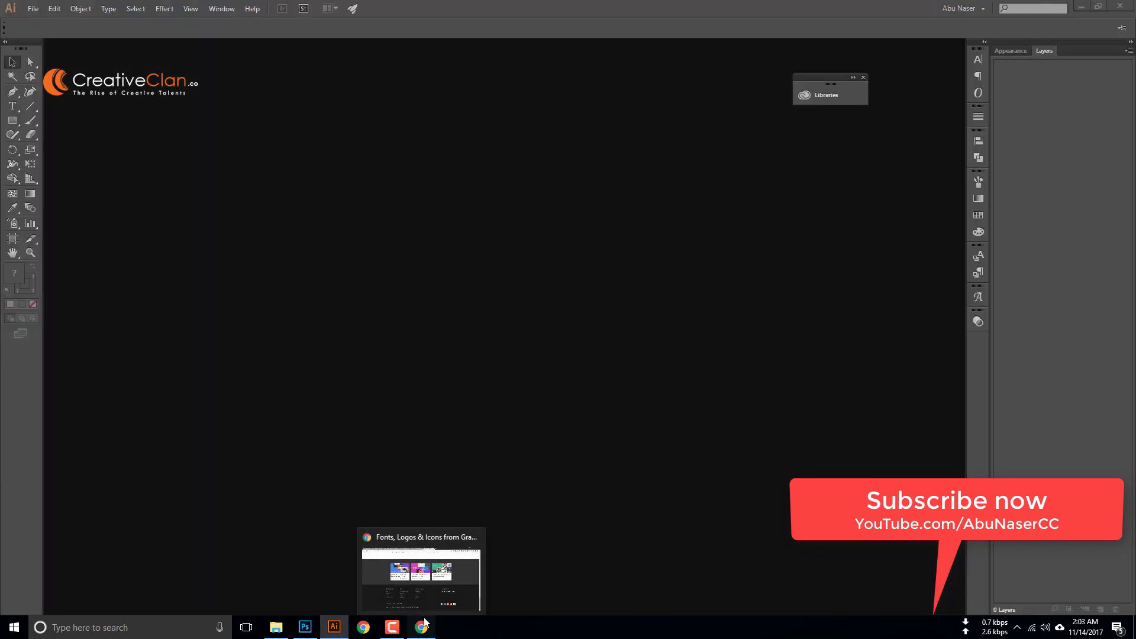
pyautogui.click(431, 605)
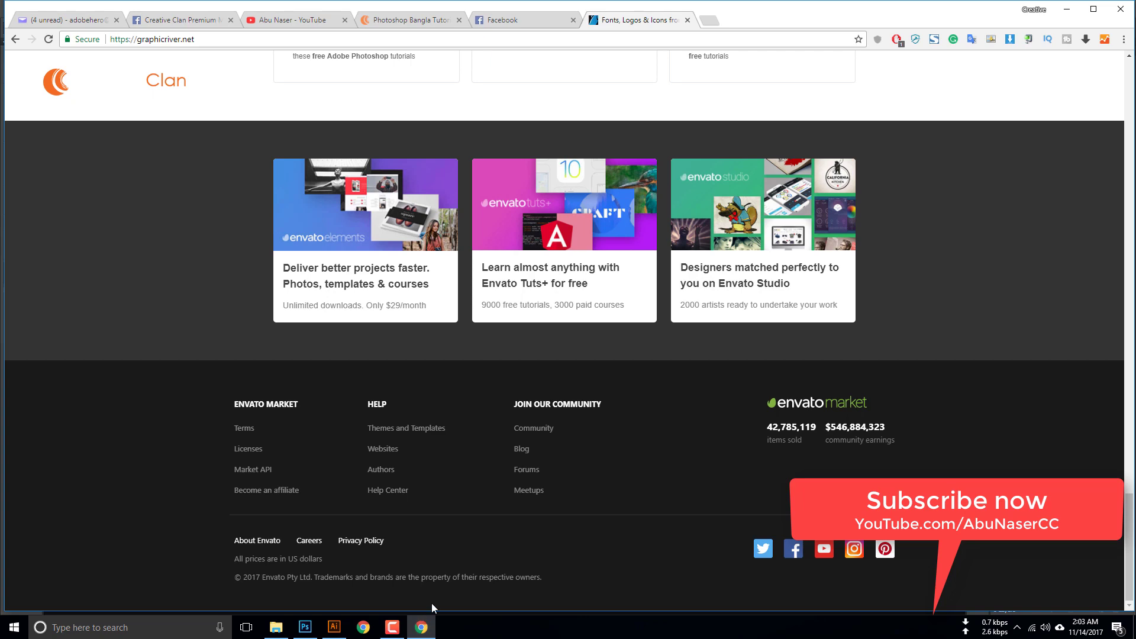
# Step: Open the public Creative Clan Facebook group and read its full description, then show the YouTube channel page
pyautogui.click(321, 20)
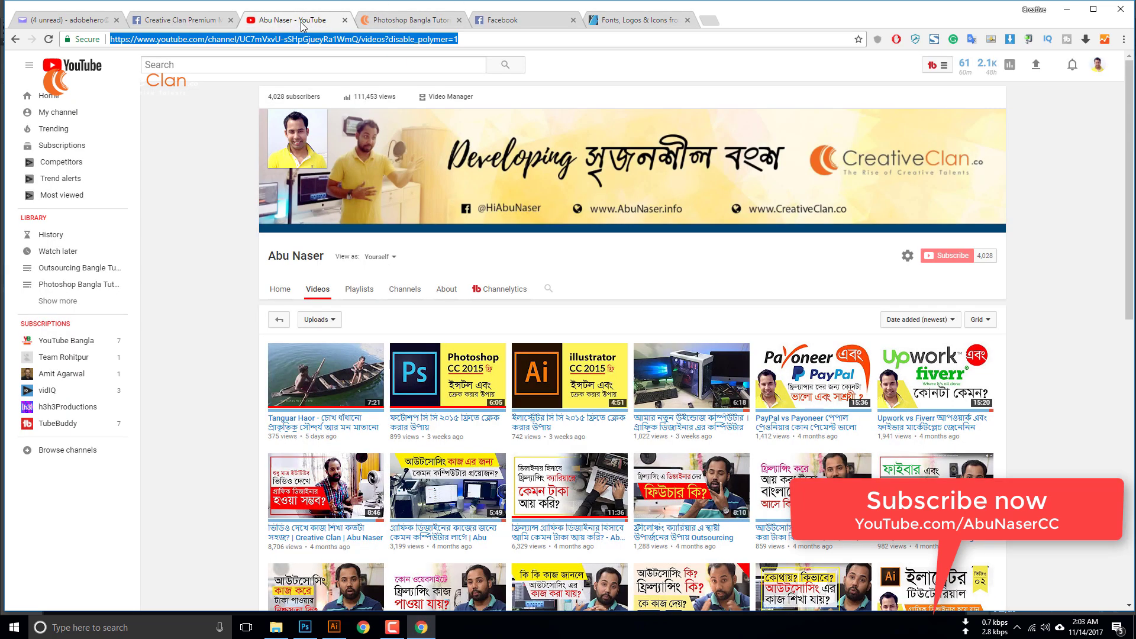
pyautogui.click(182, 26)
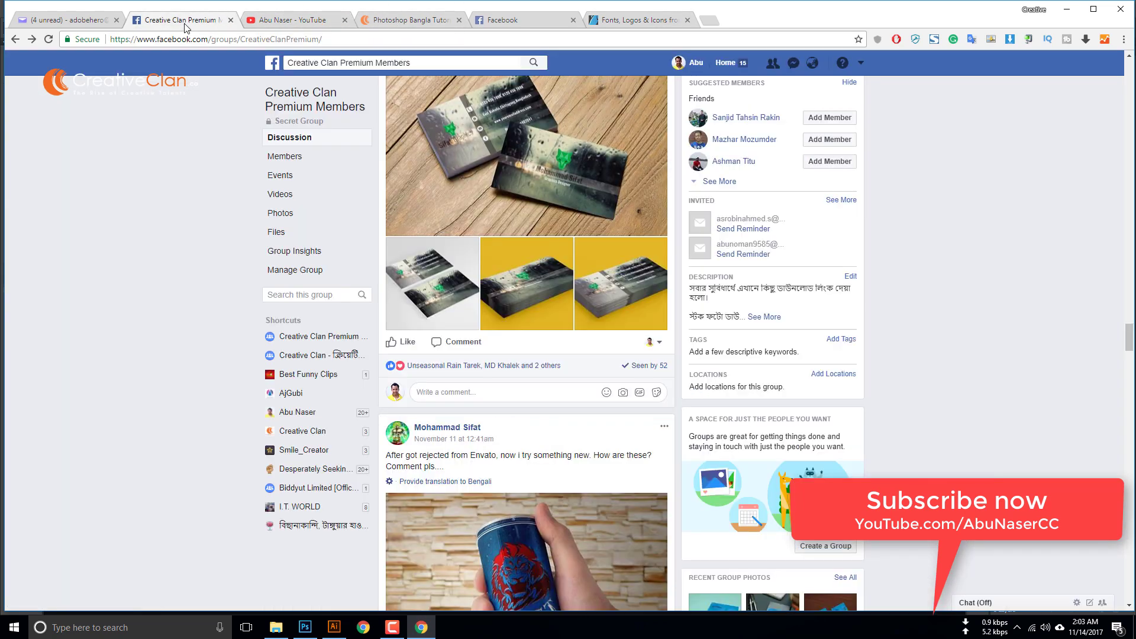
pyautogui.click(307, 357)
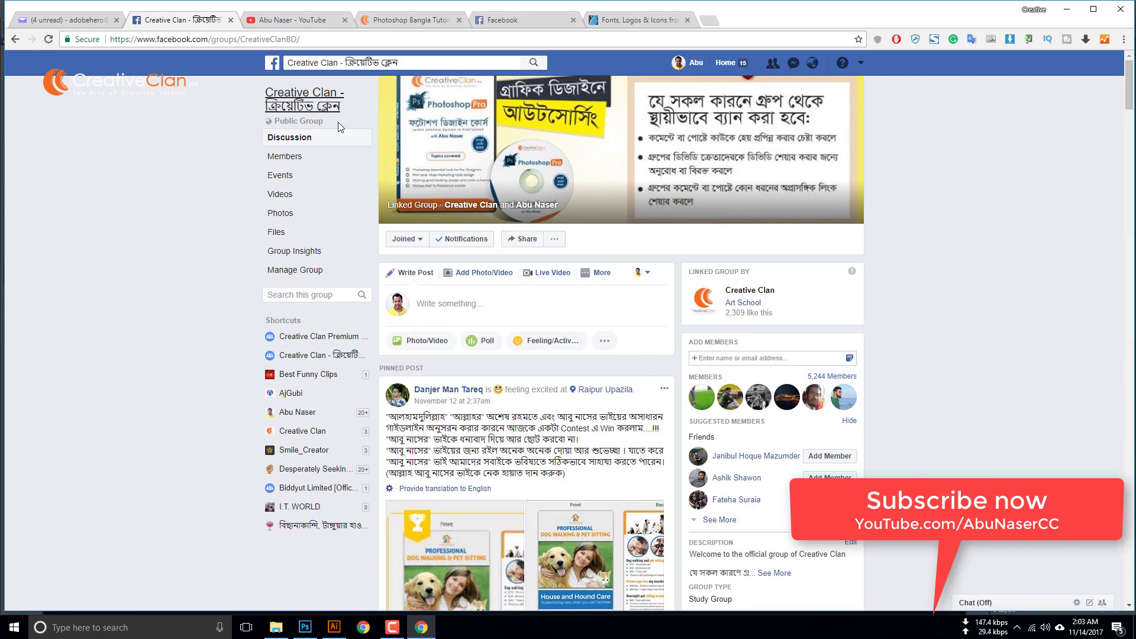
pyautogui.scroll(-3, 340, 119)
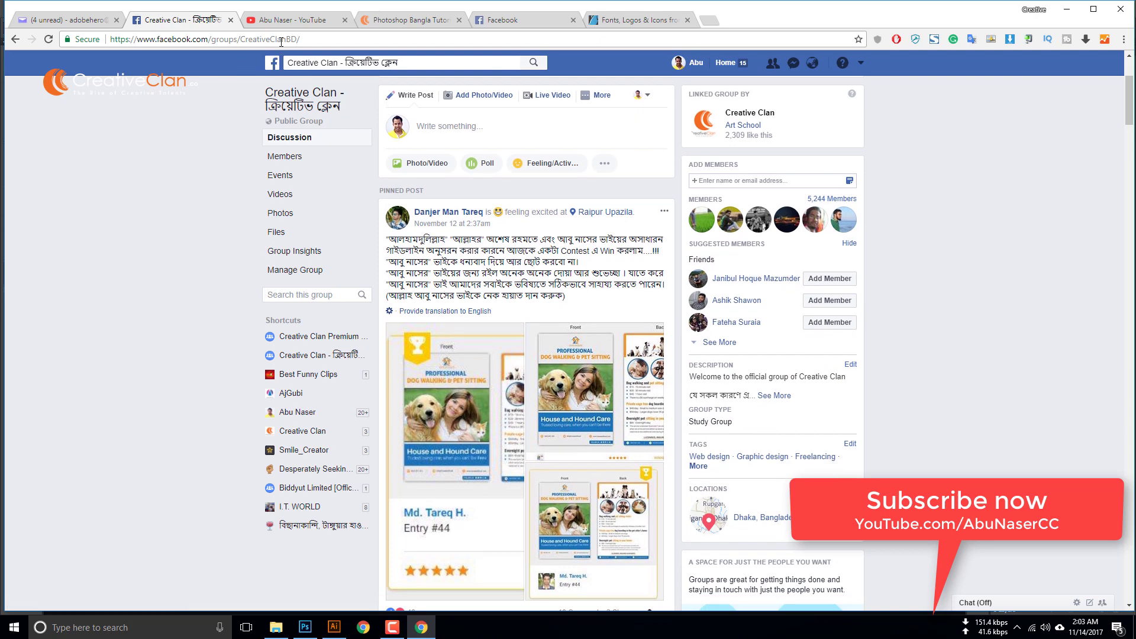
pyautogui.click(786, 402)
pyautogui.scroll(-3, 777, 220)
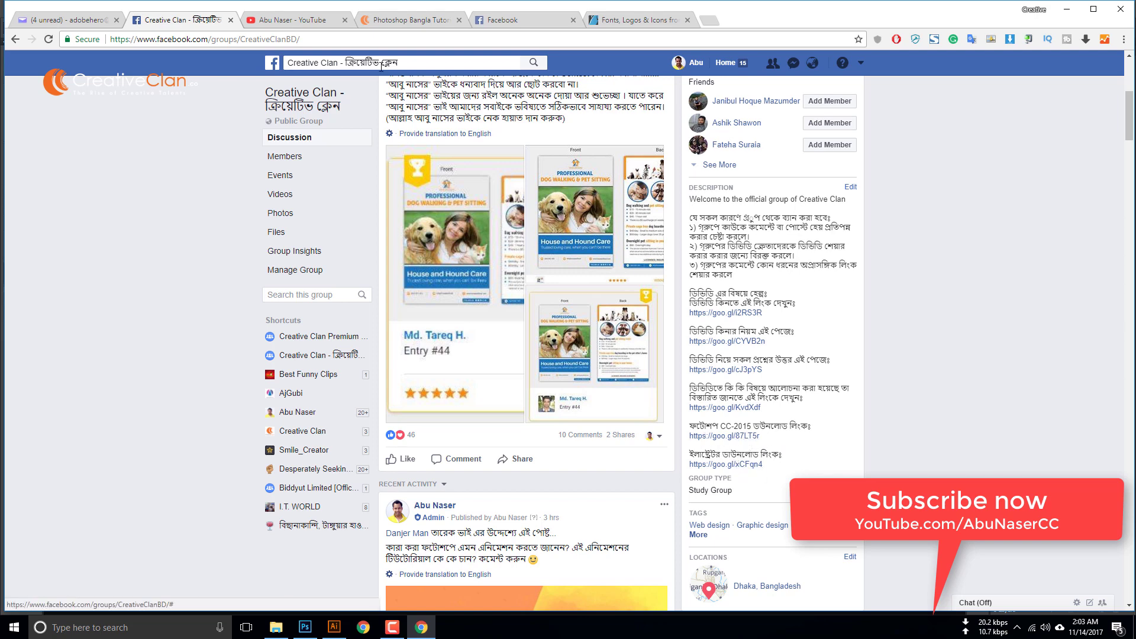
pyautogui.click(293, 21)
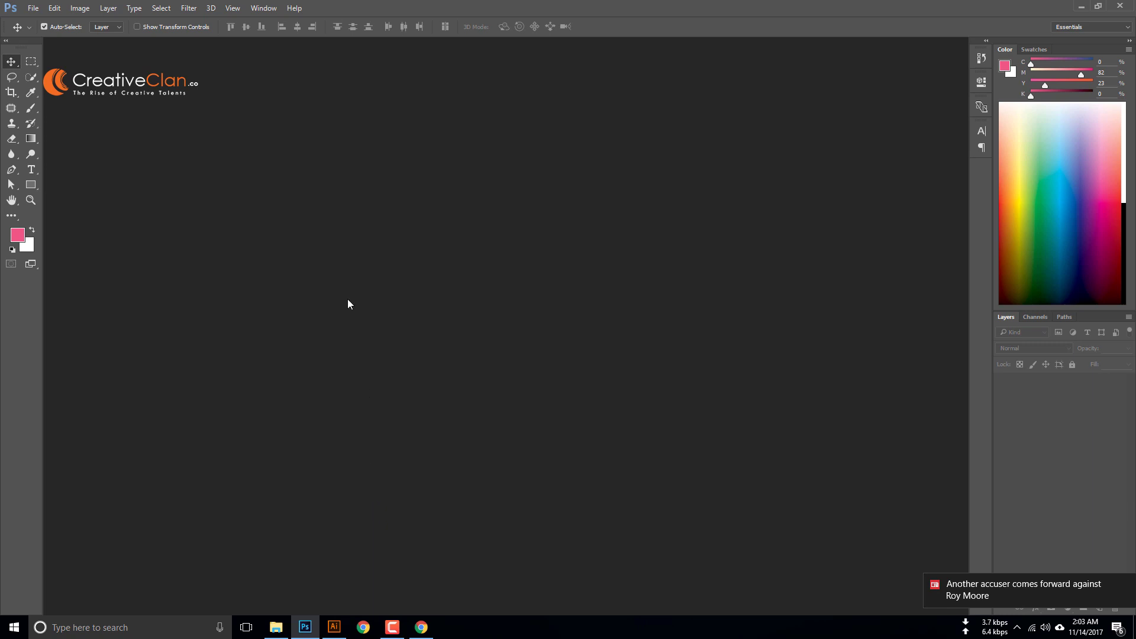
pyautogui.moveTo(335, 626)
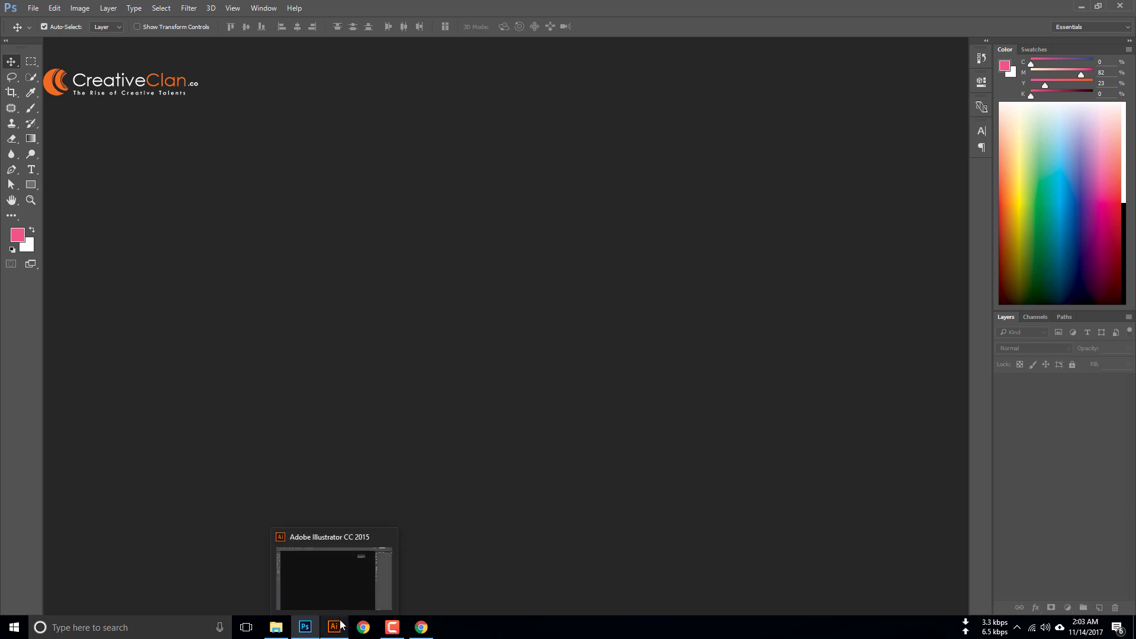
pyautogui.click(335, 626)
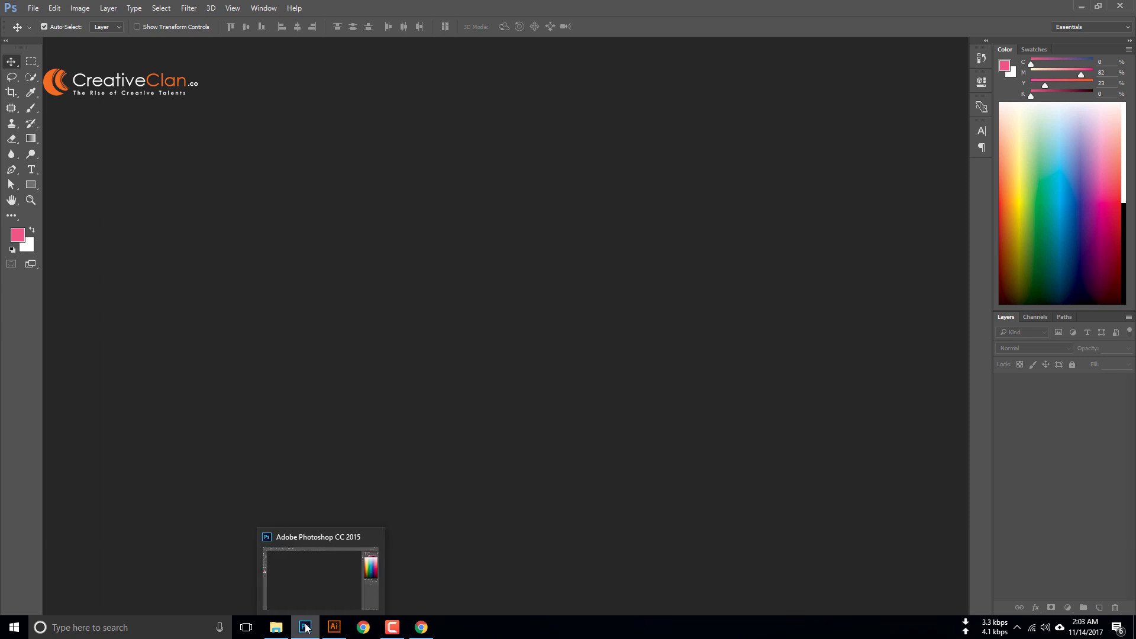
pyautogui.click(306, 627)
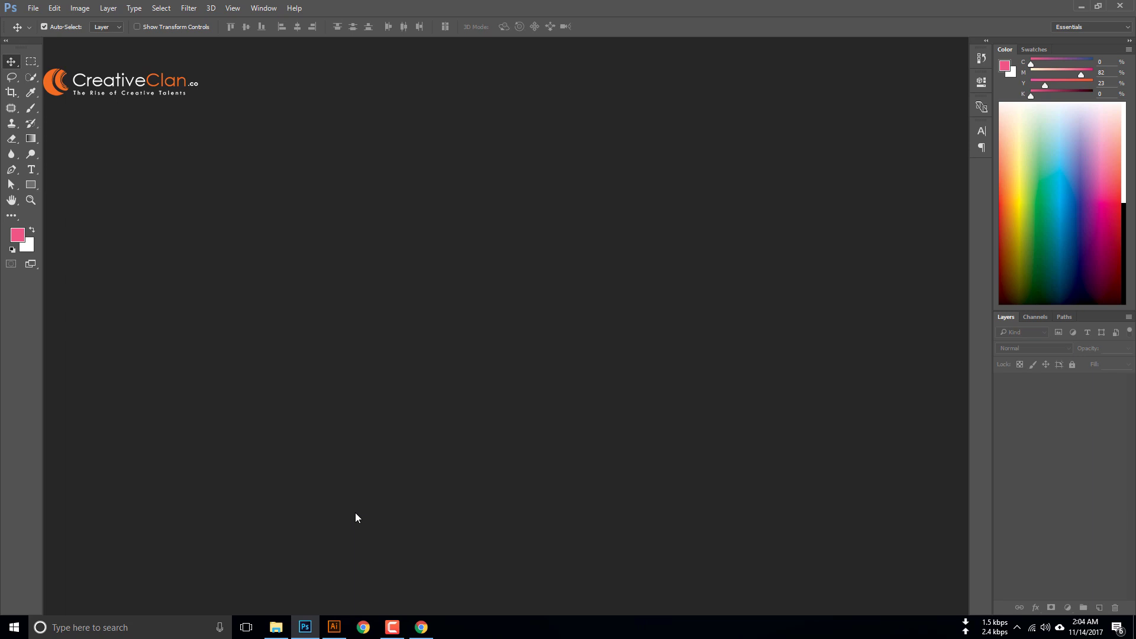
pyautogui.click(331, 628)
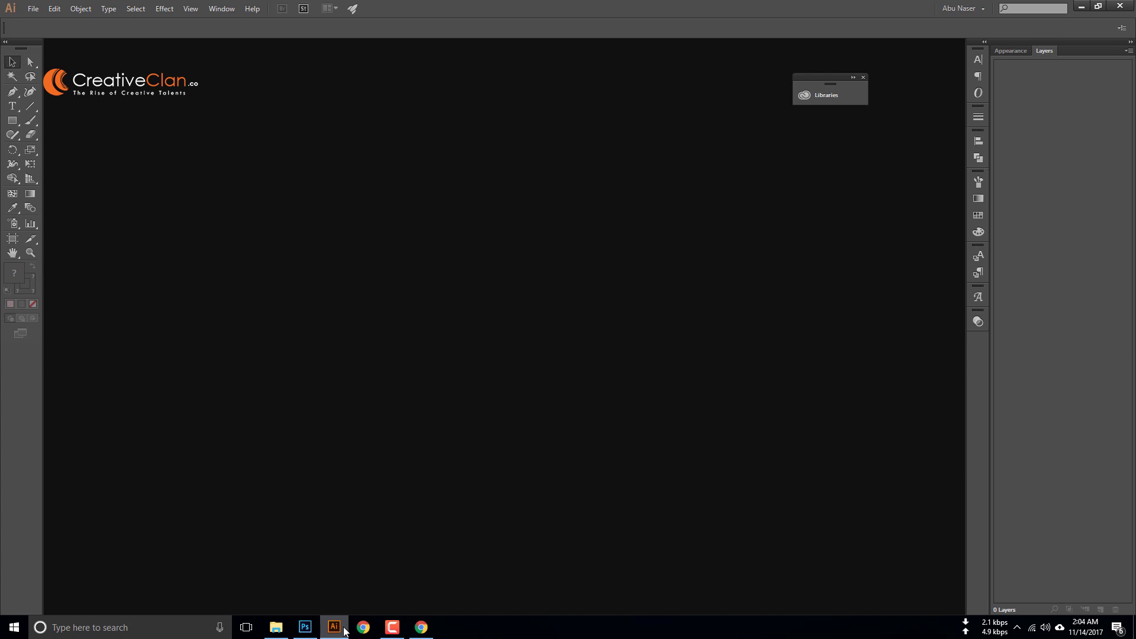
pyautogui.click(304, 629)
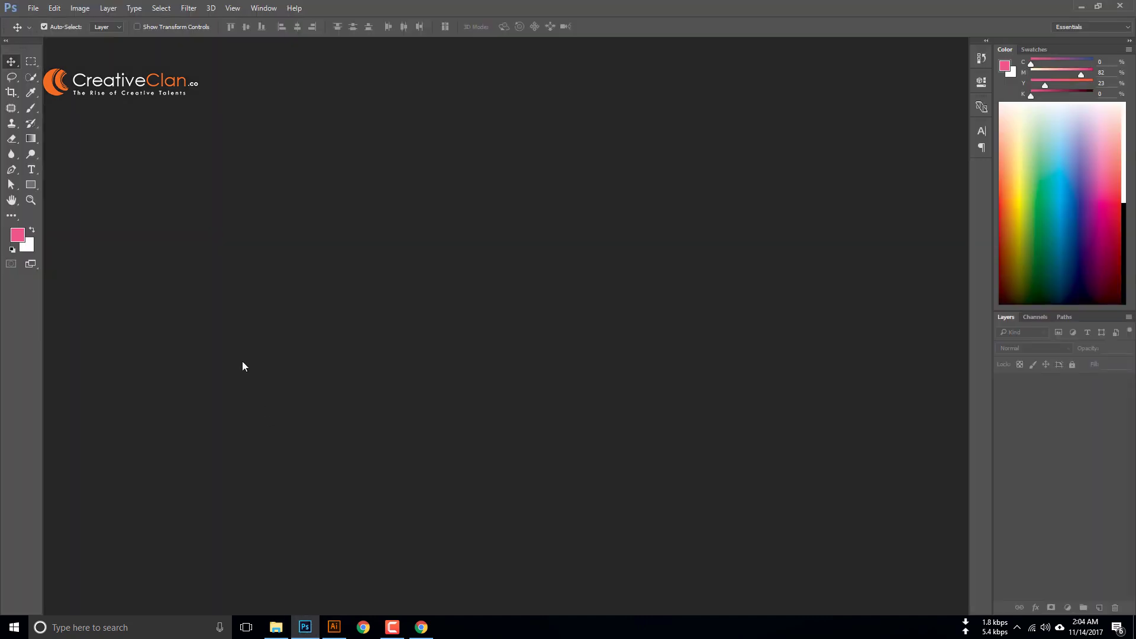
pyautogui.click(334, 627)
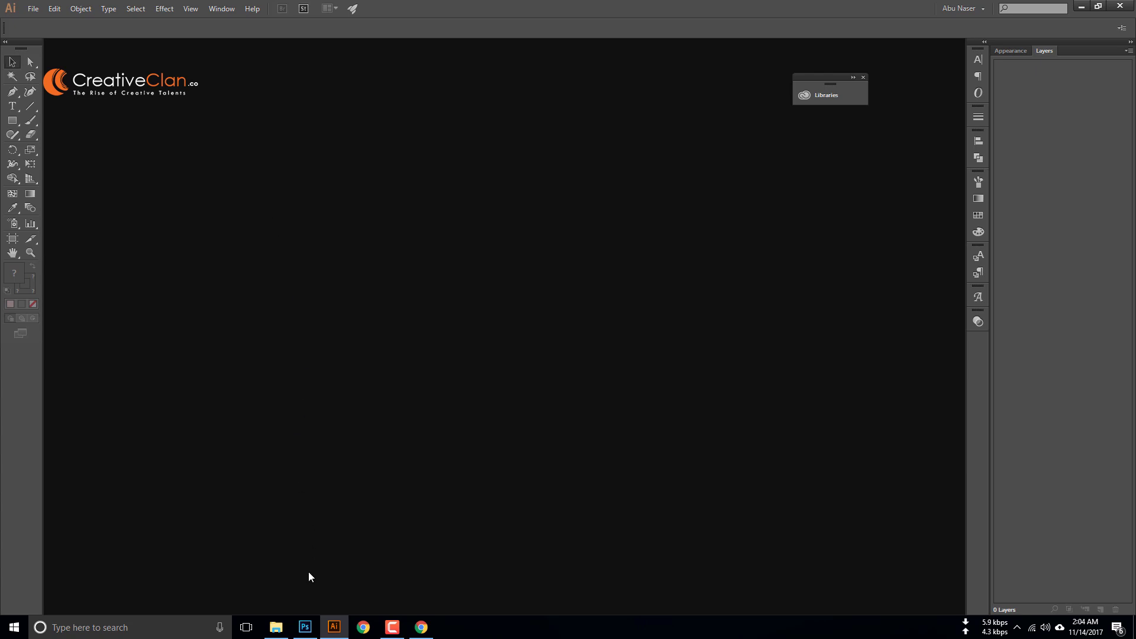
pyautogui.click(304, 627)
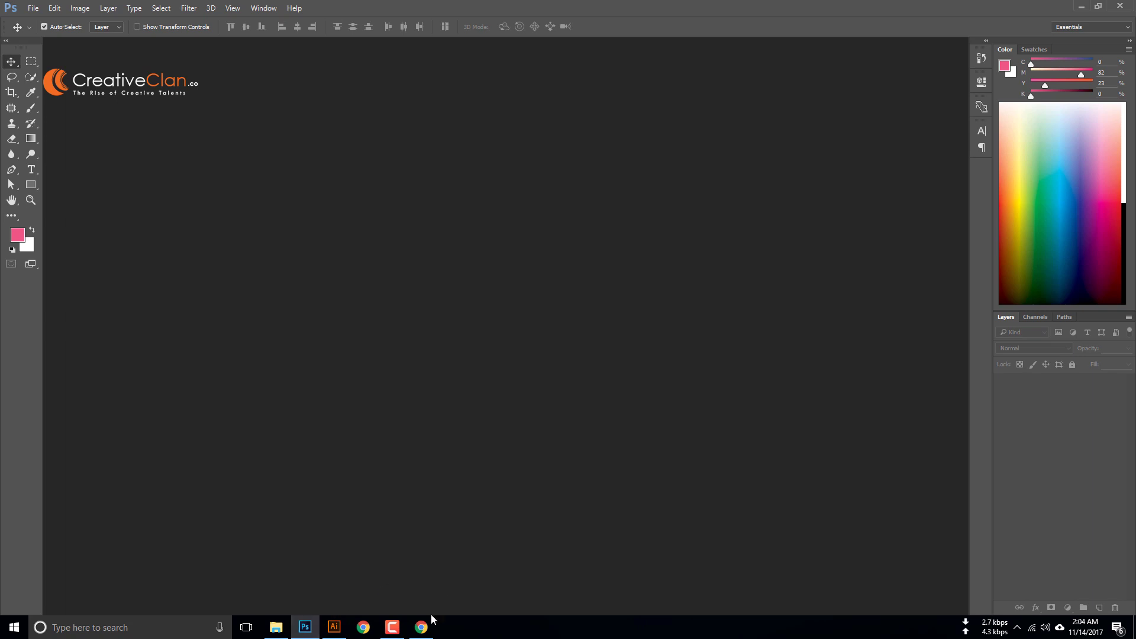
pyautogui.moveTo(429, 625)
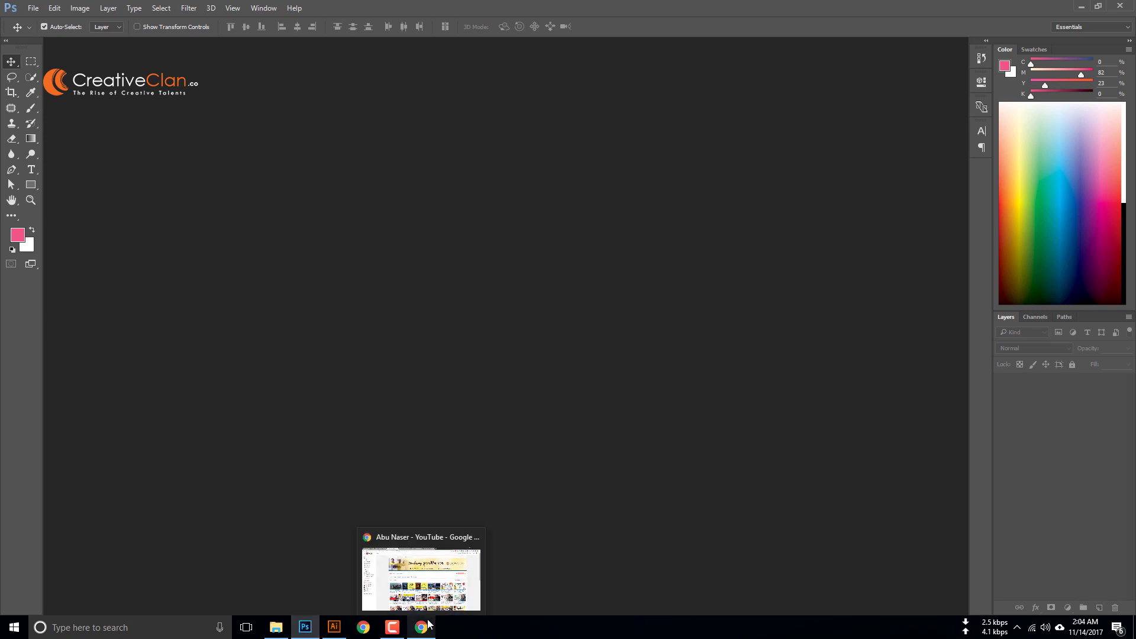
# Step: Bring Chrome forward and look over the Photoshop Pro DVD course product page
pyautogui.click(421, 627)
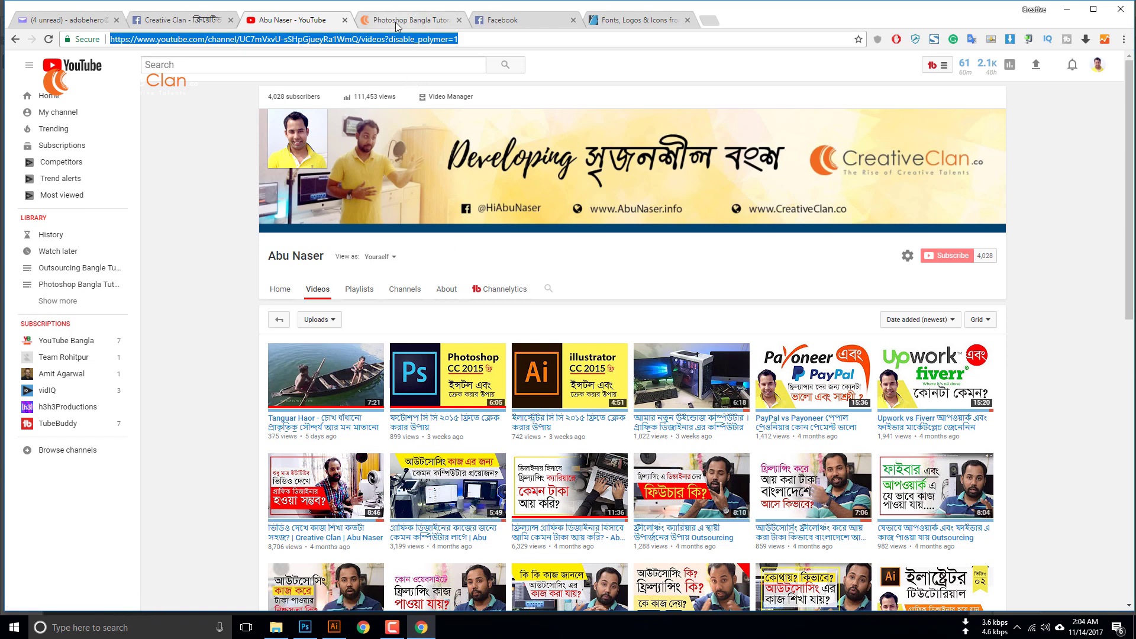
pyautogui.hotkey('ctrl', 'Tab')
pyautogui.scroll(-8, 599, 424)
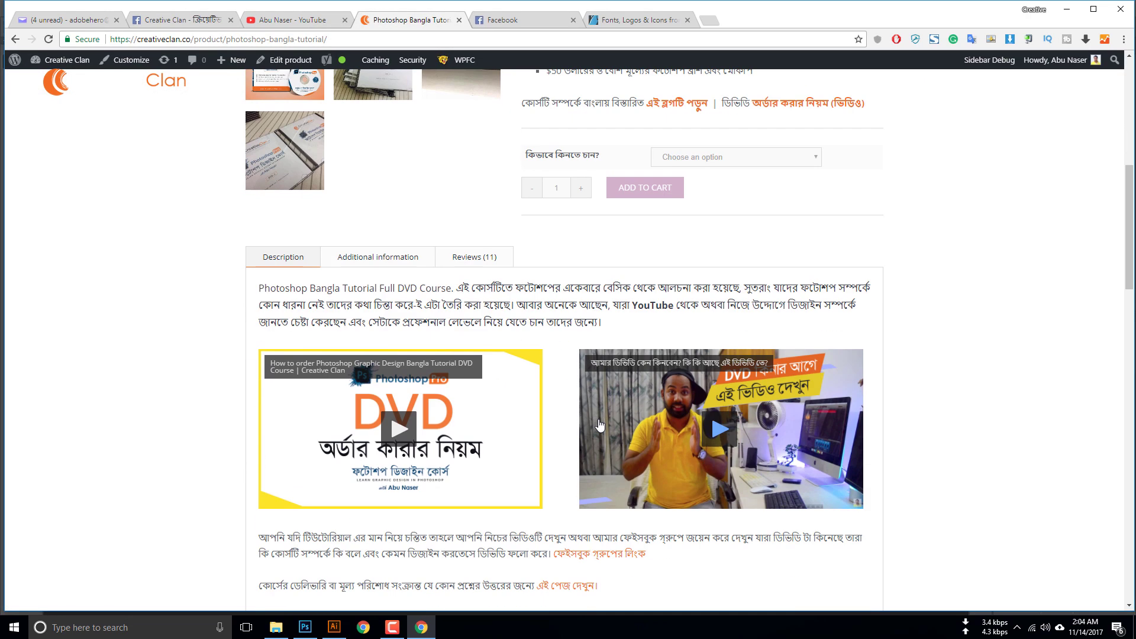
pyautogui.scroll(8, 600, 425)
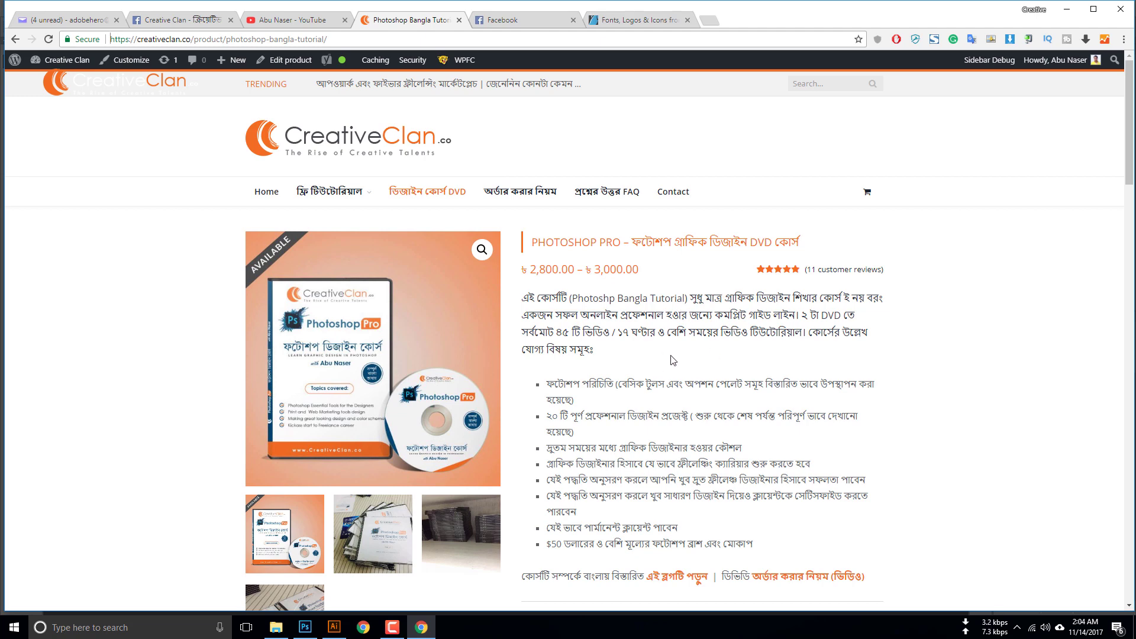
# Step: Open the Creative Clan Premium Members group from the Facebook tab
pyautogui.click(172, 19)
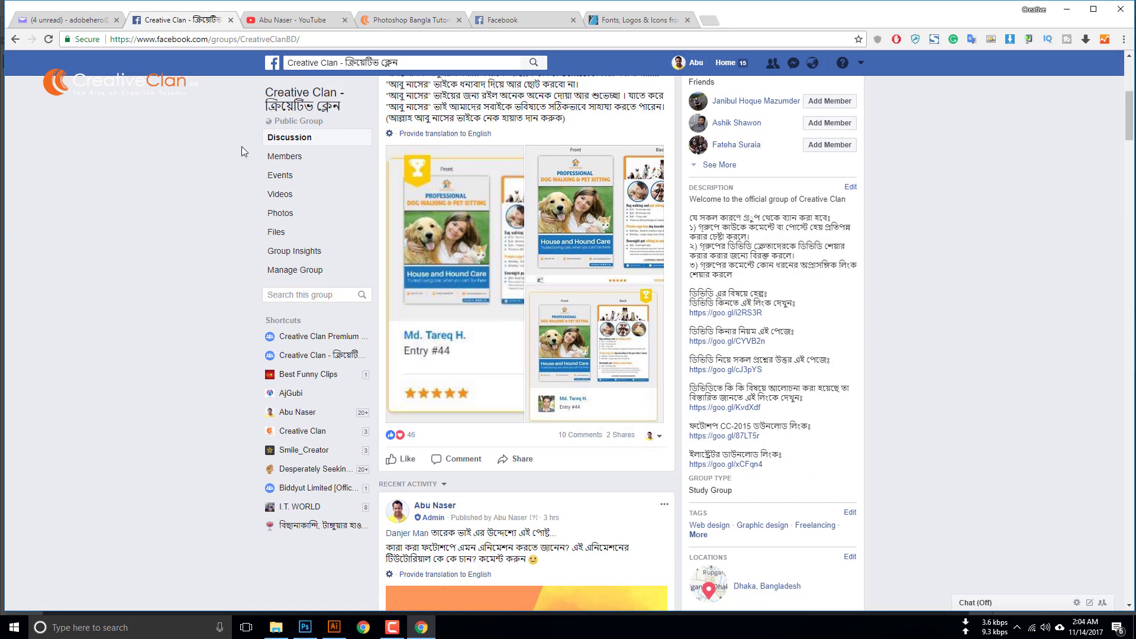
pyautogui.click(307, 337)
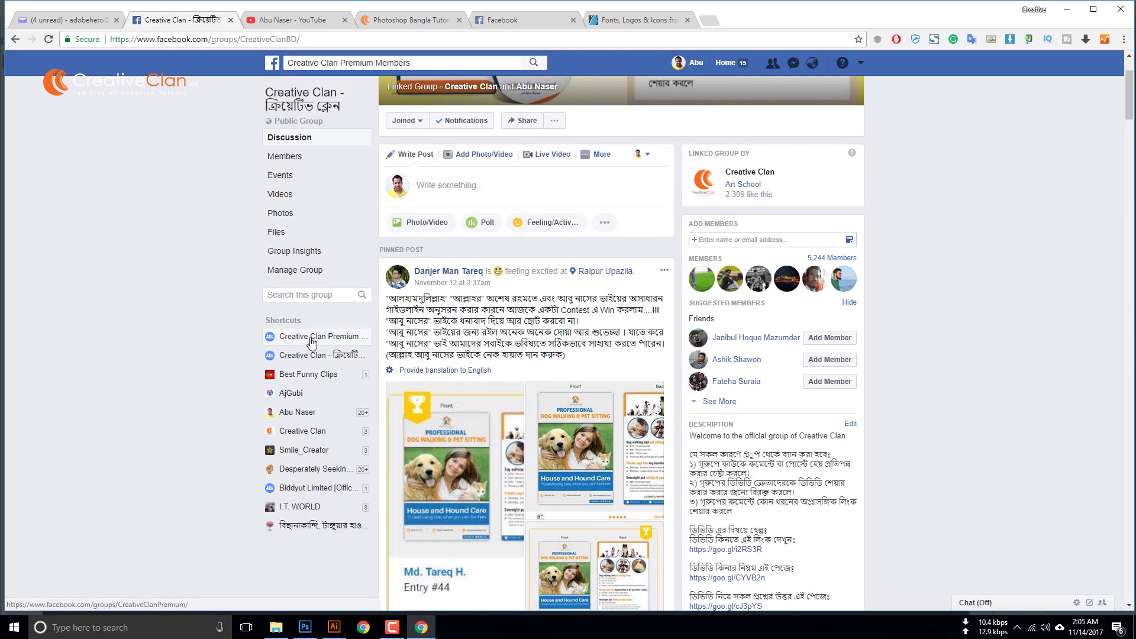
pyautogui.scroll(-9, 489, 404)
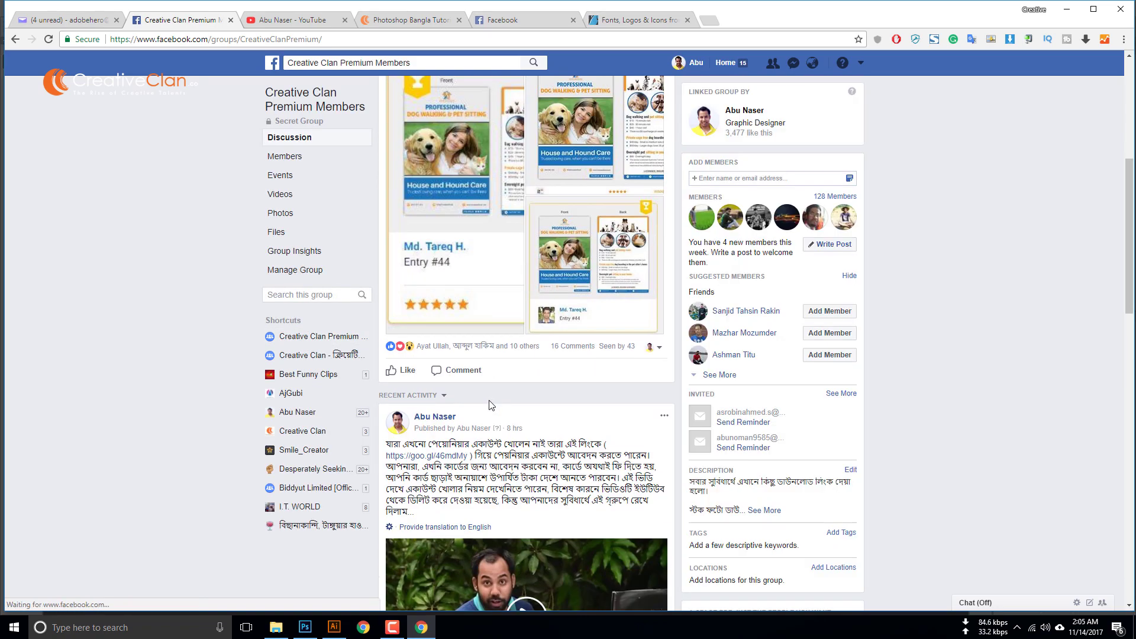
pyautogui.scroll(8, 489, 405)
pyautogui.scroll(-1, 526, 423)
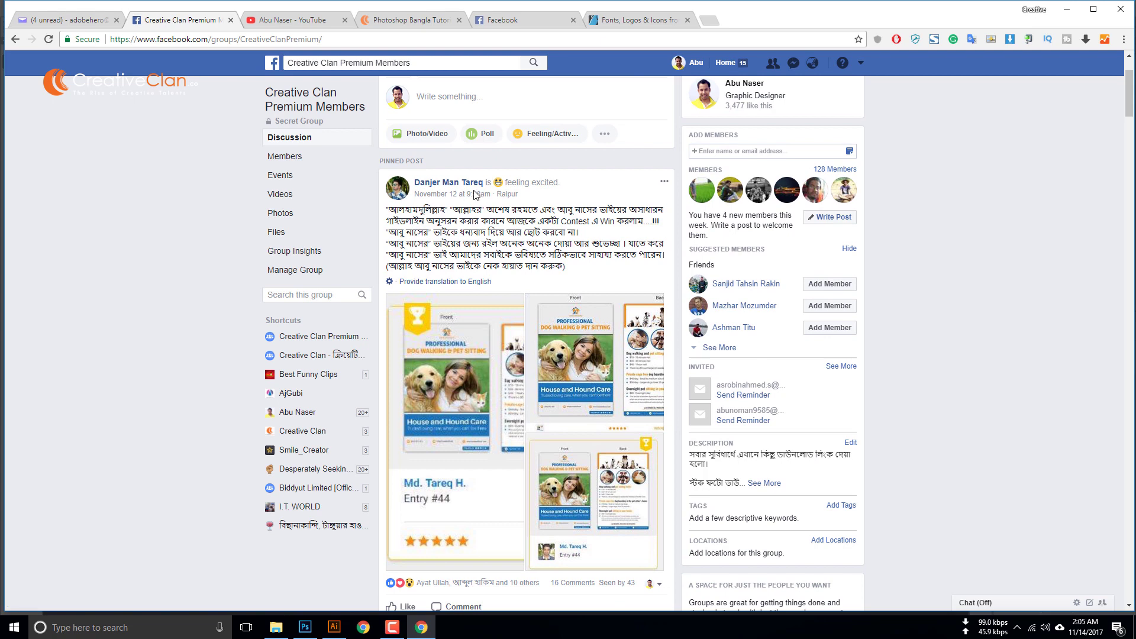
# Step: View the Entry #44 flyer photo, then scroll the feed to the 28-photo business card album
pyautogui.click(456, 382)
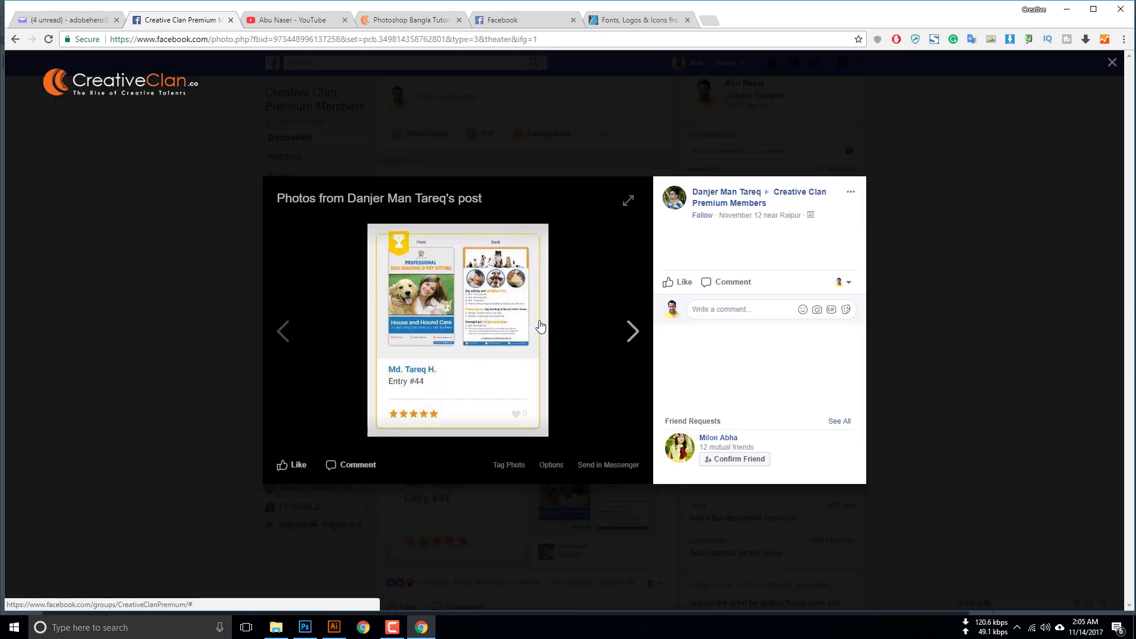
pyautogui.click(181, 363)
pyautogui.scroll(-15, 502, 183)
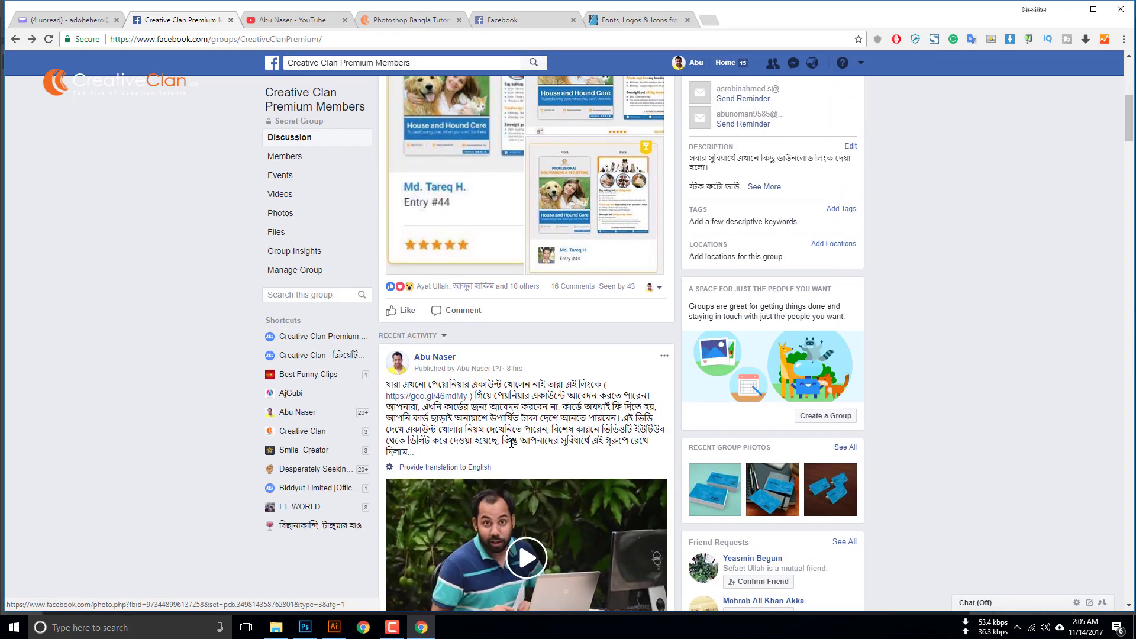
pyautogui.scroll(10, 502, 182)
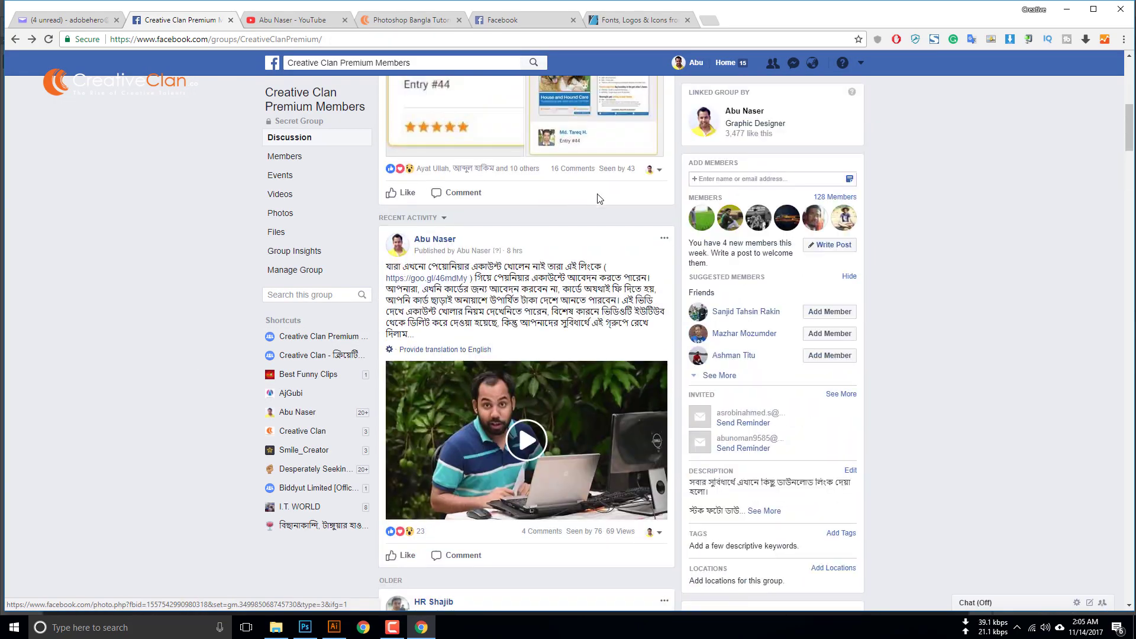
pyautogui.scroll(-9, 594, 358)
pyautogui.scroll(-20, 594, 358)
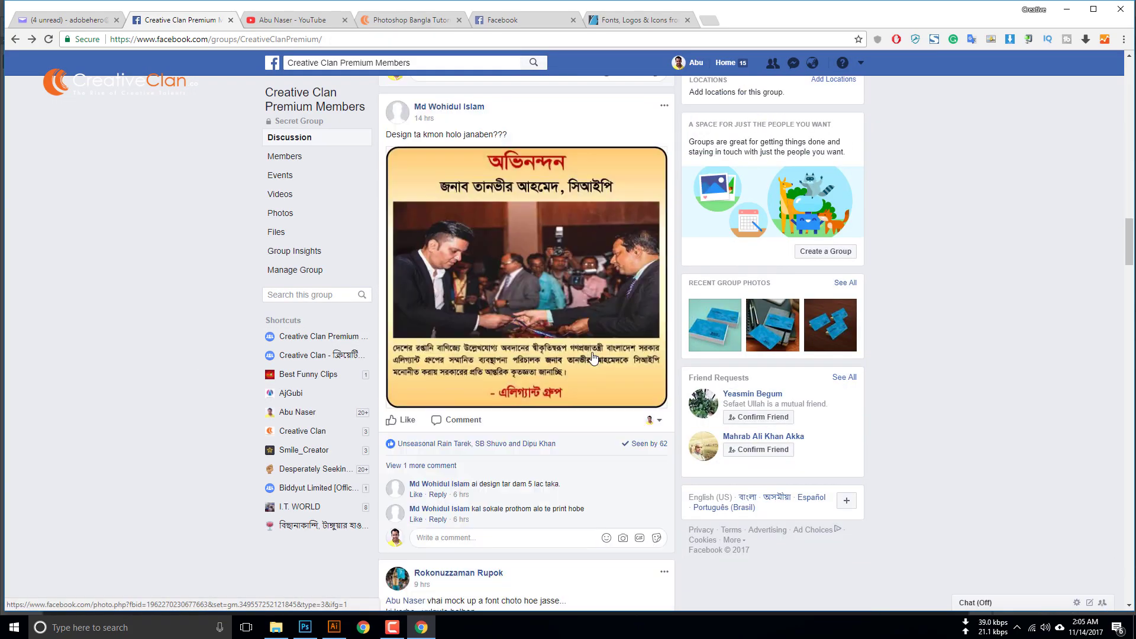
pyautogui.scroll(-12, 593, 358)
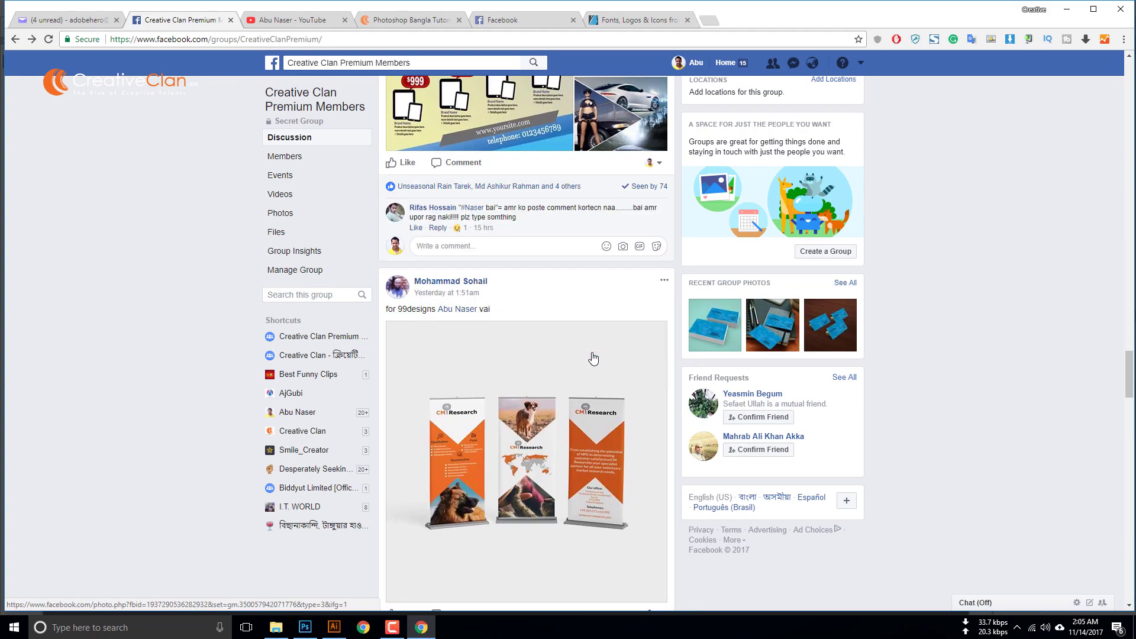
pyautogui.scroll(5, 586, 331)
pyautogui.scroll(-15, 588, 367)
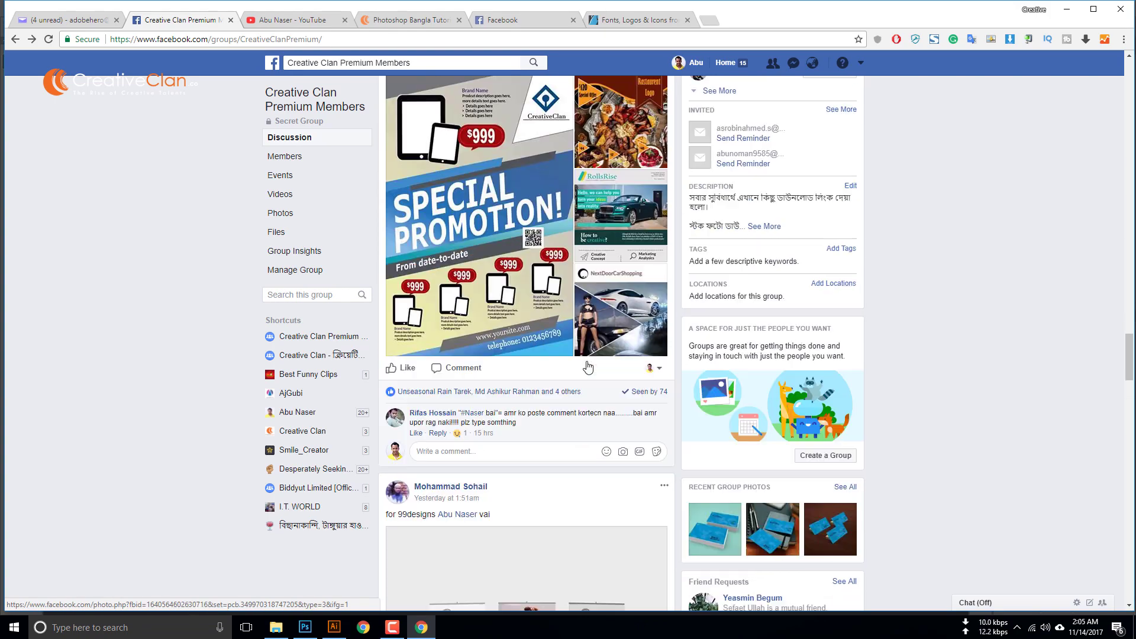
pyautogui.scroll(-5, 587, 367)
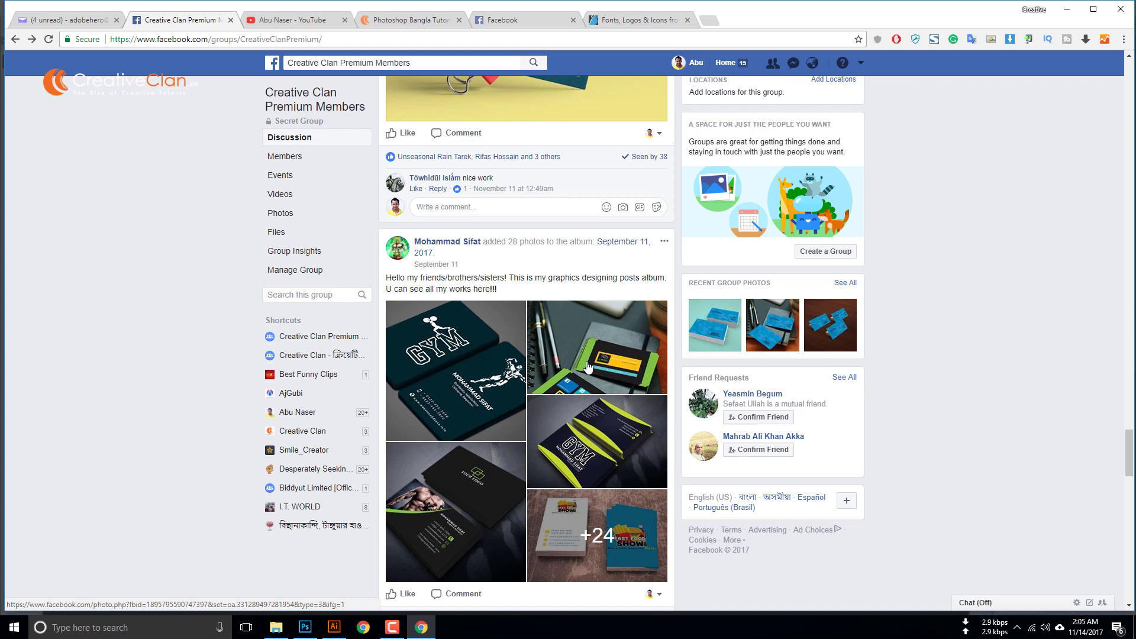
pyautogui.scroll(-2, 587, 366)
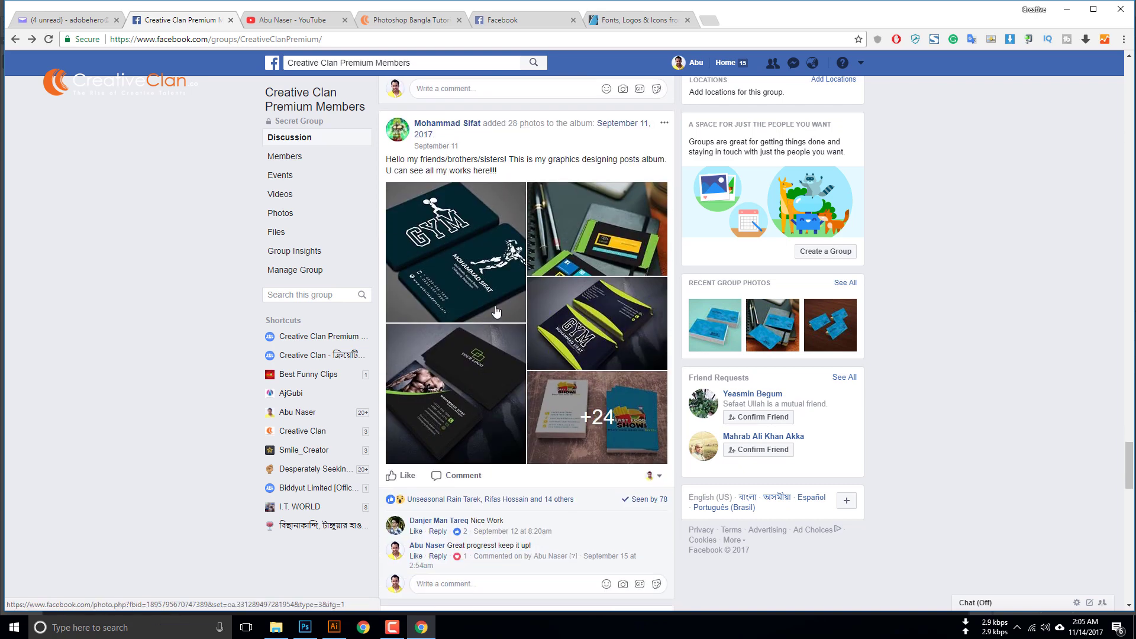
pyautogui.click(464, 269)
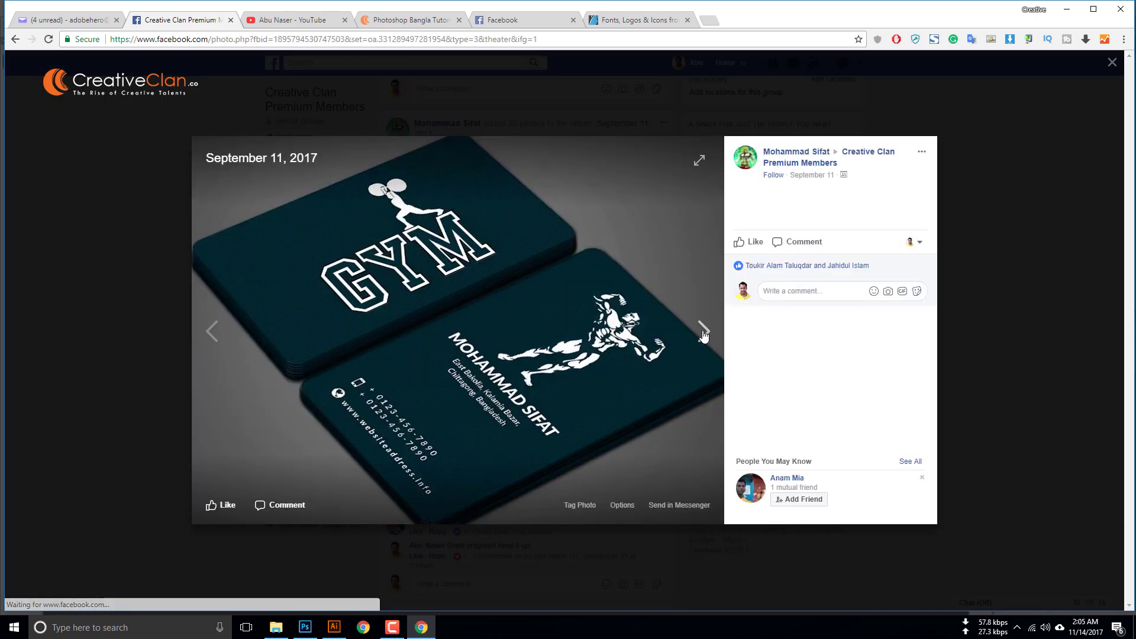
pyautogui.click(698, 335)
pyautogui.click(753, 332)
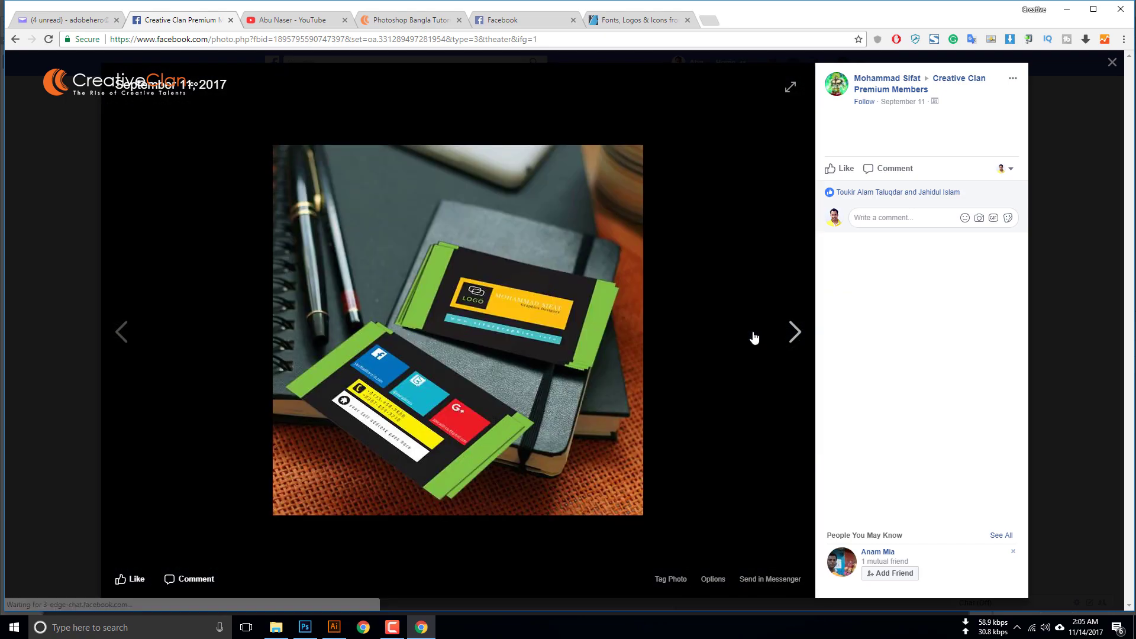
pyautogui.click(753, 335)
pyautogui.click(753, 336)
pyautogui.click(753, 336)
pyautogui.click(753, 337)
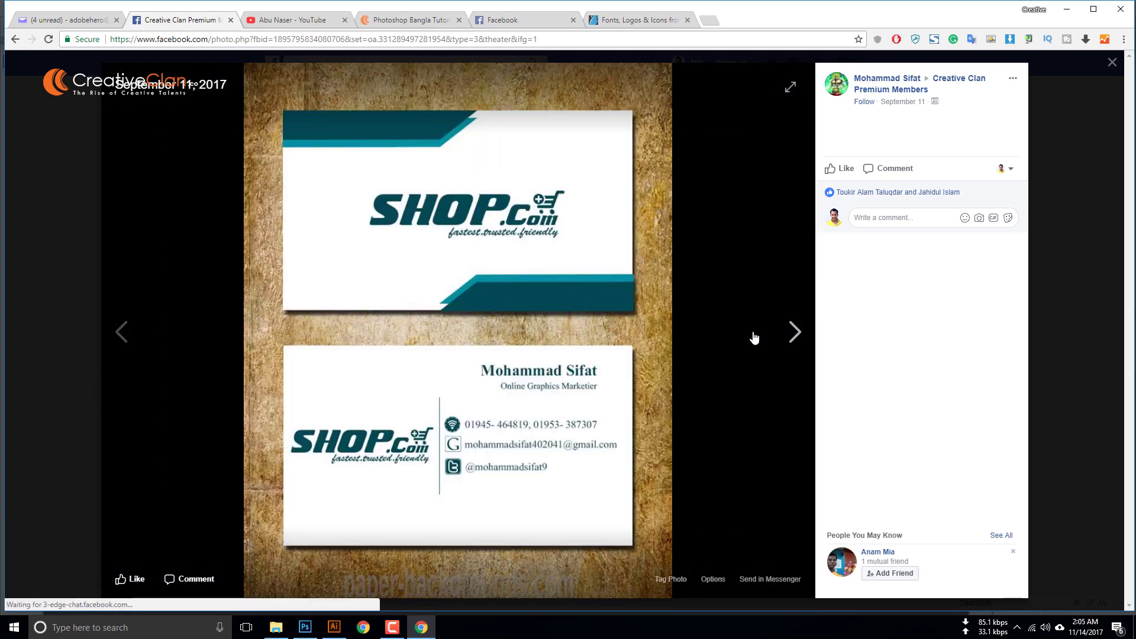
pyautogui.click(754, 338)
pyautogui.click(754, 337)
pyautogui.click(754, 337)
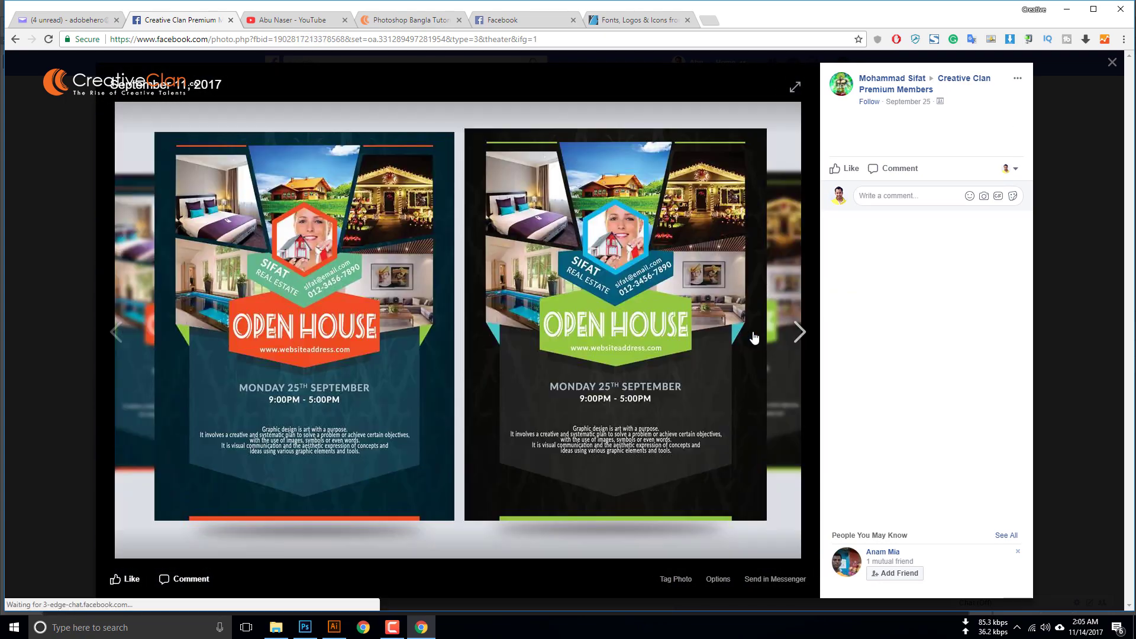
pyautogui.click(753, 337)
pyautogui.click(754, 337)
pyautogui.click(754, 337)
pyautogui.click(754, 337)
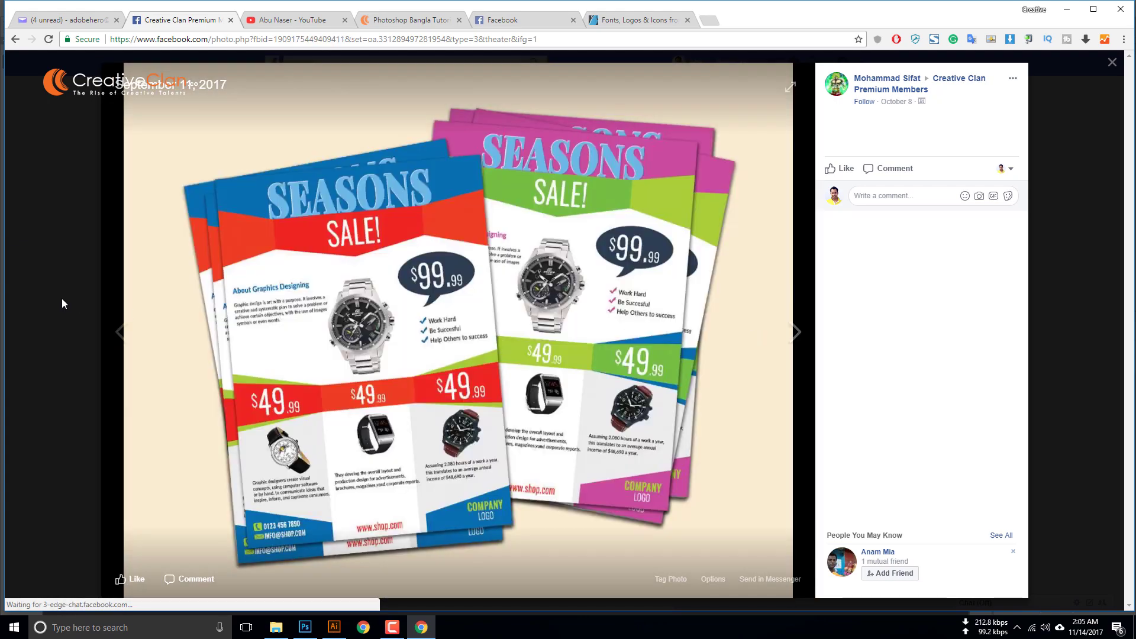
pyautogui.click(73, 315)
pyautogui.scroll(-4, 425, 342)
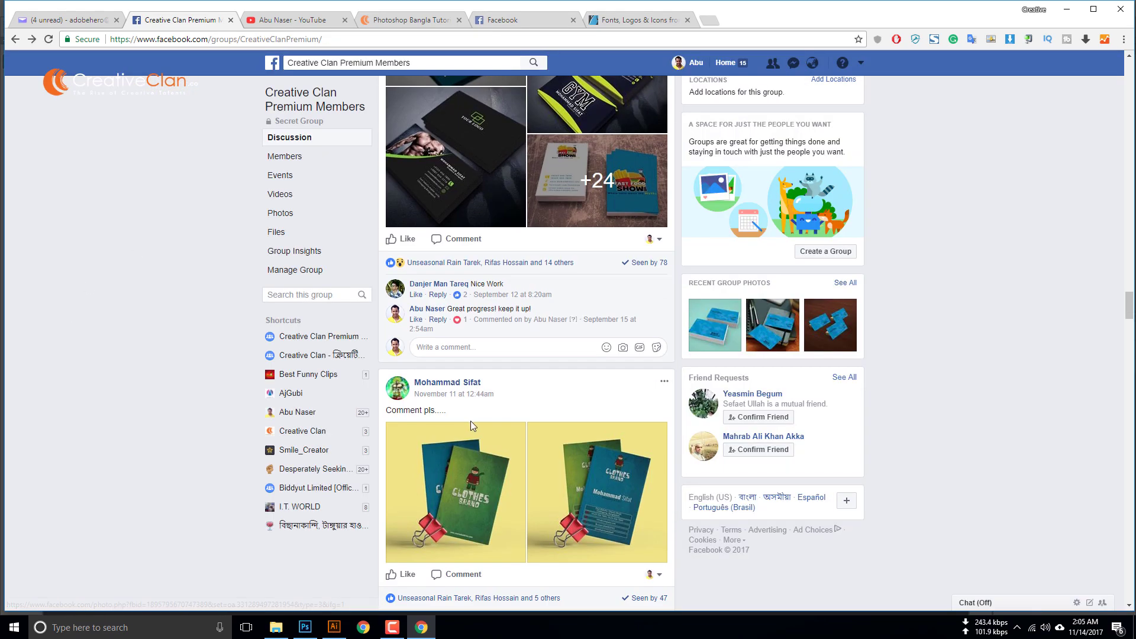
pyautogui.scroll(-6, 470, 420)
pyautogui.scroll(-6, 474, 425)
pyautogui.scroll(11, 481, 429)
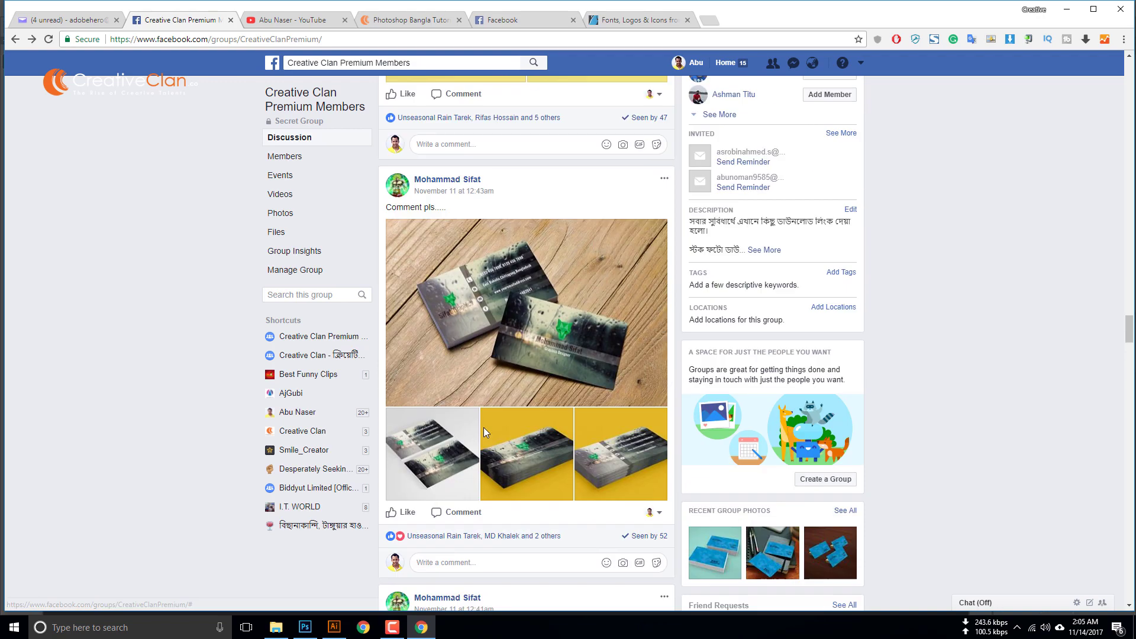
pyautogui.scroll(5, 522, 368)
pyautogui.scroll(4, 482, 252)
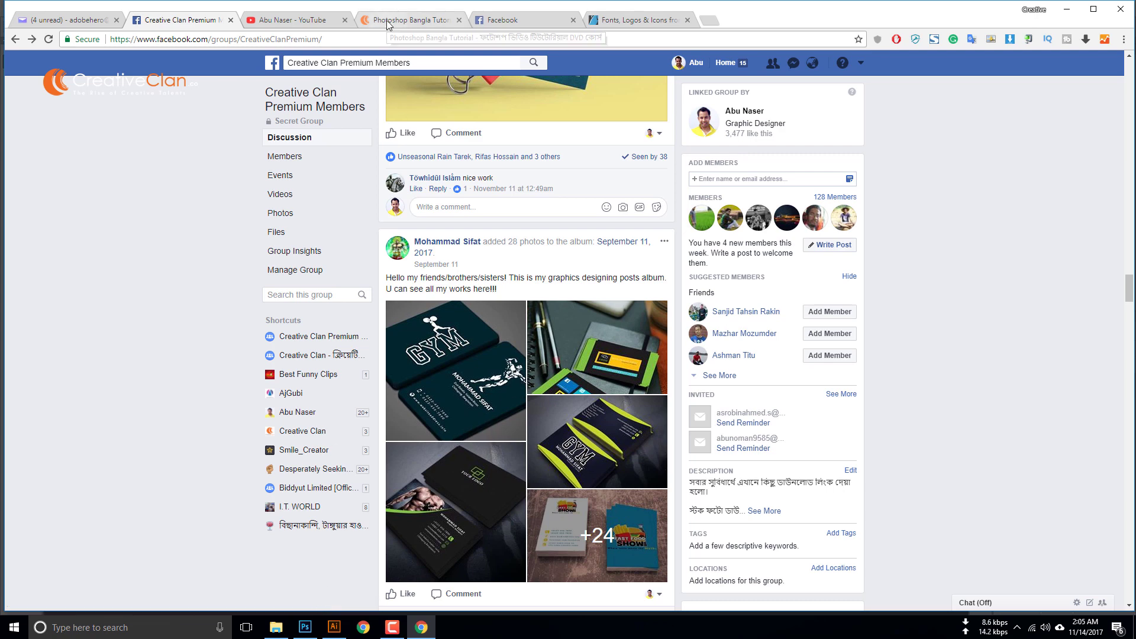
pyautogui.click(408, 21)
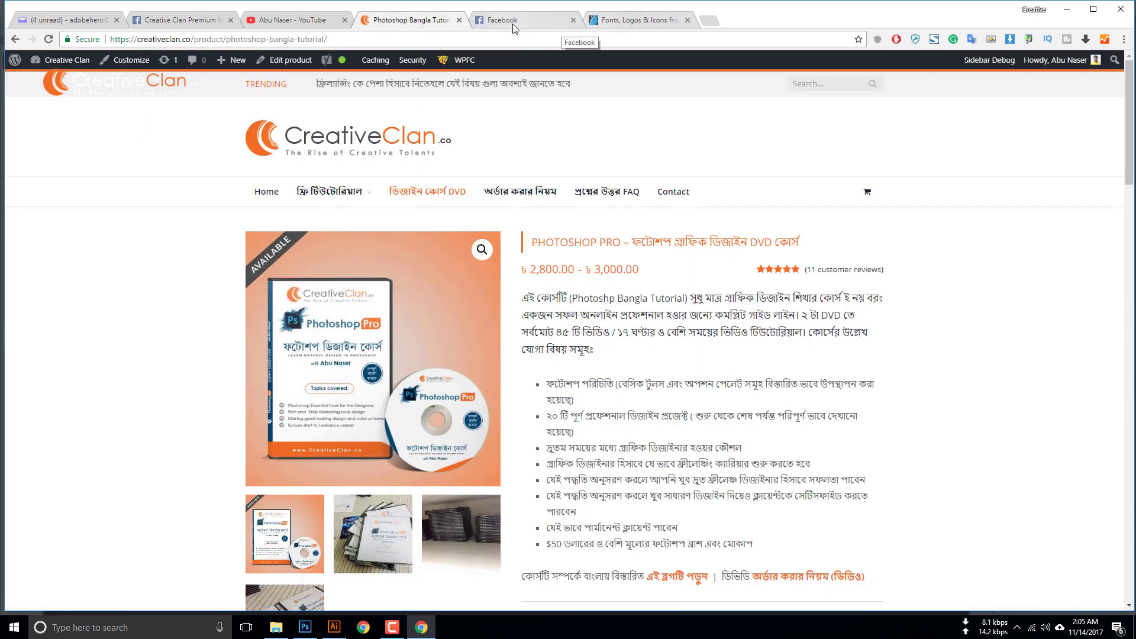
# Step: Switch to the GraphicRiver fonts, logos and icons page and scroll through it to the footer
pyautogui.click(182, 22)
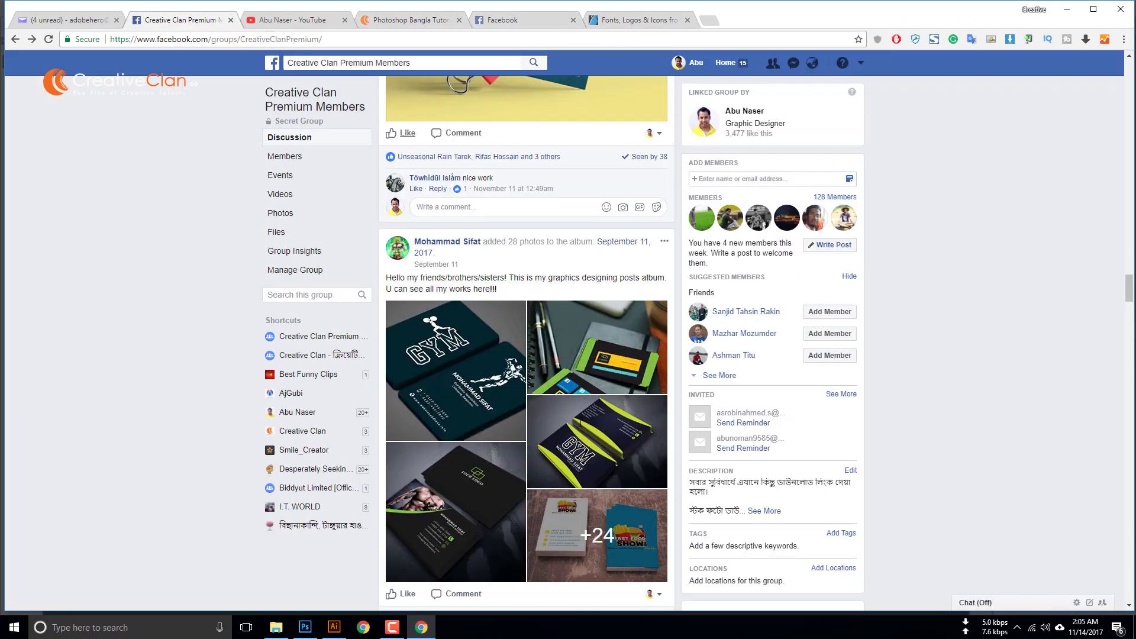
pyautogui.click(642, 20)
pyautogui.scroll(15, 678, 443)
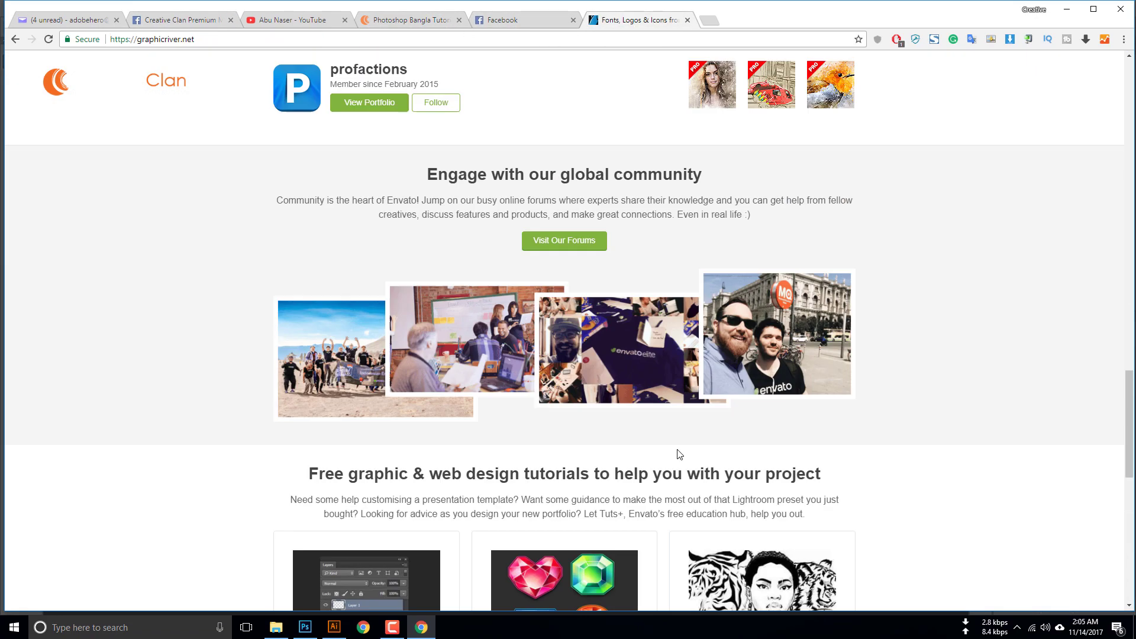
pyautogui.scroll(15, 678, 458)
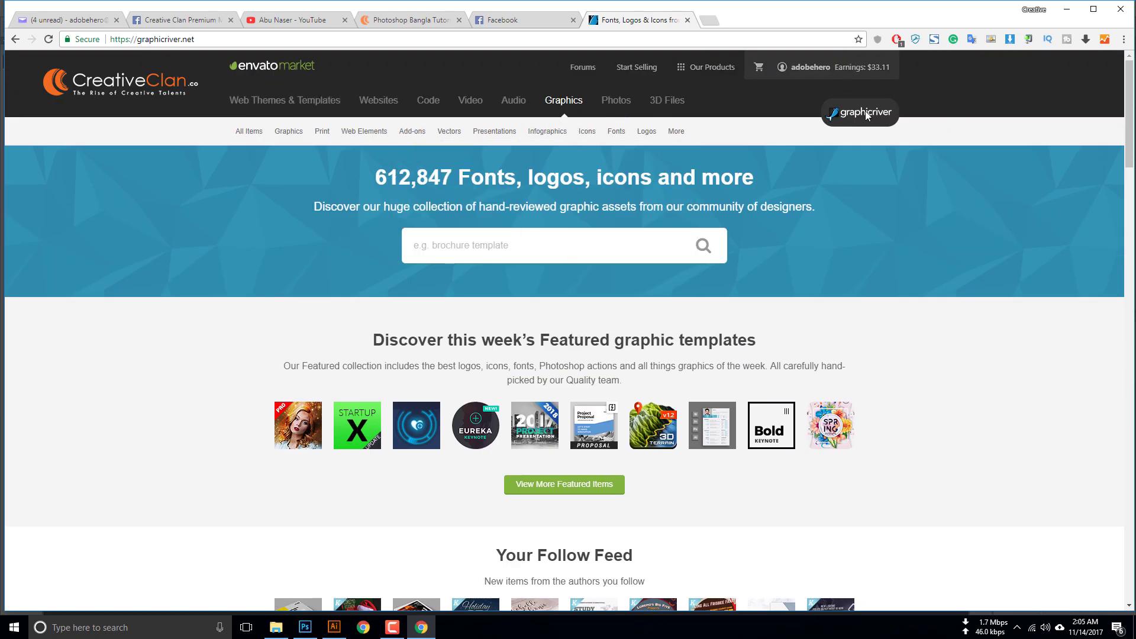
pyautogui.scroll(-2, 830, 380)
pyautogui.scroll(-20, 830, 380)
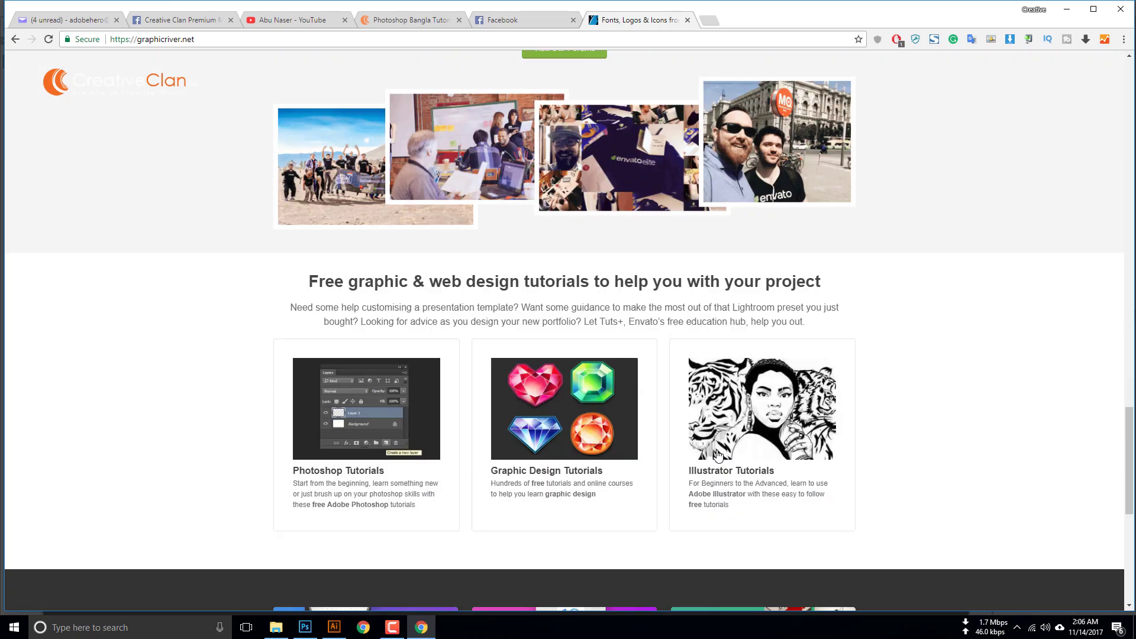
pyautogui.scroll(-2, 615, 534)
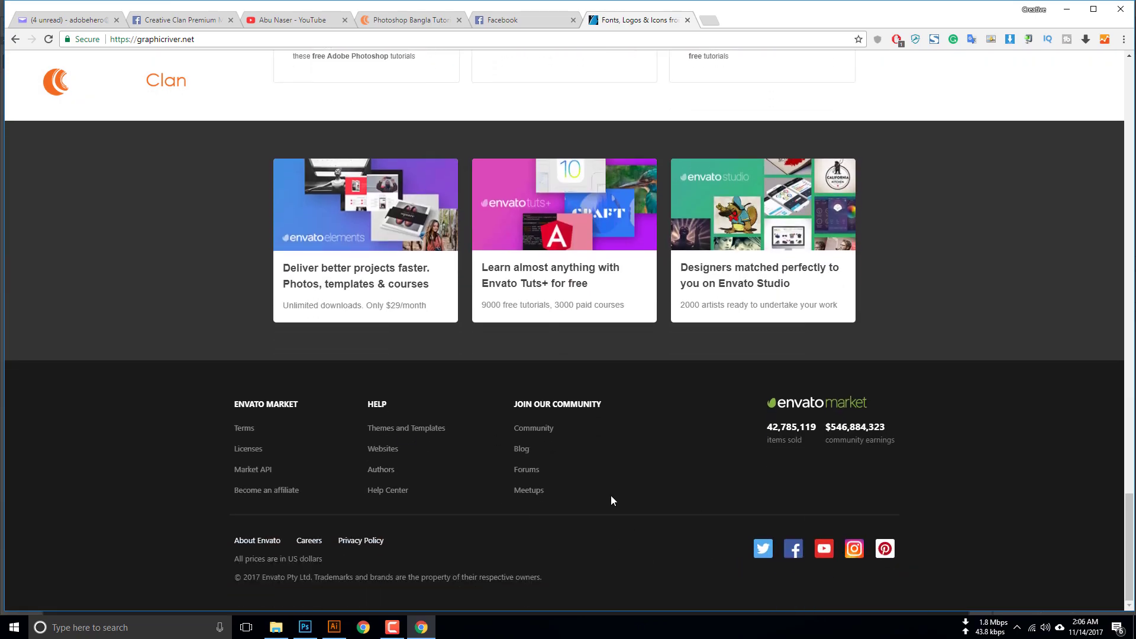
pyautogui.scroll(10, 610, 498)
# Step: Open Front.psd from E:\Direct Client\Personal affair Postcard\PSD in Photoshop
pyautogui.click(276, 628)
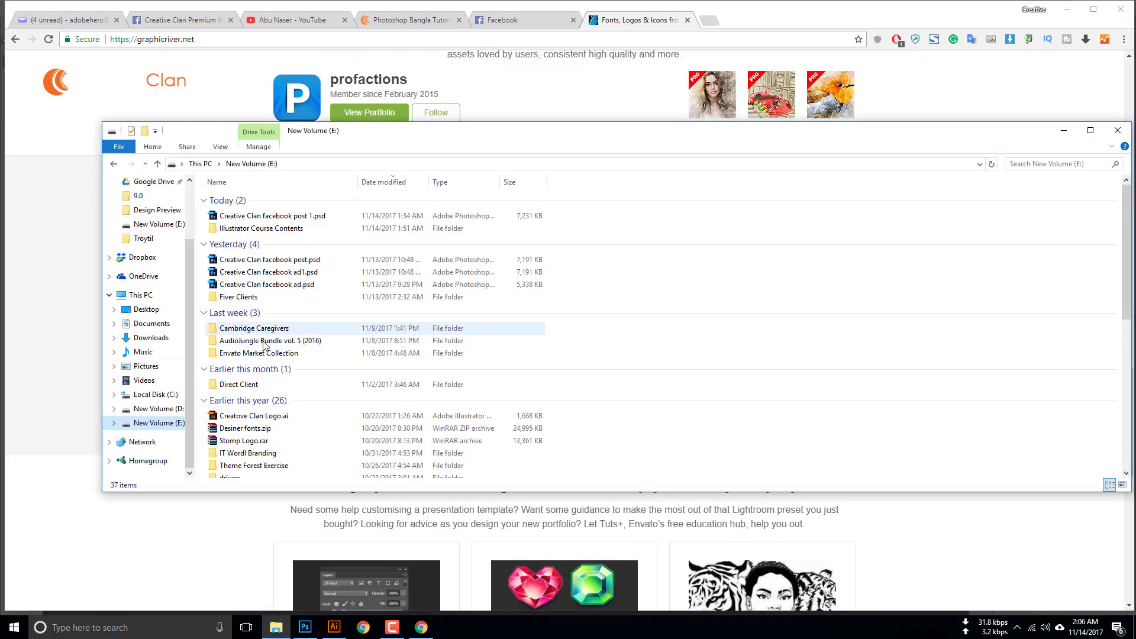
pyautogui.click(256, 386)
pyautogui.doubleClick(256, 386)
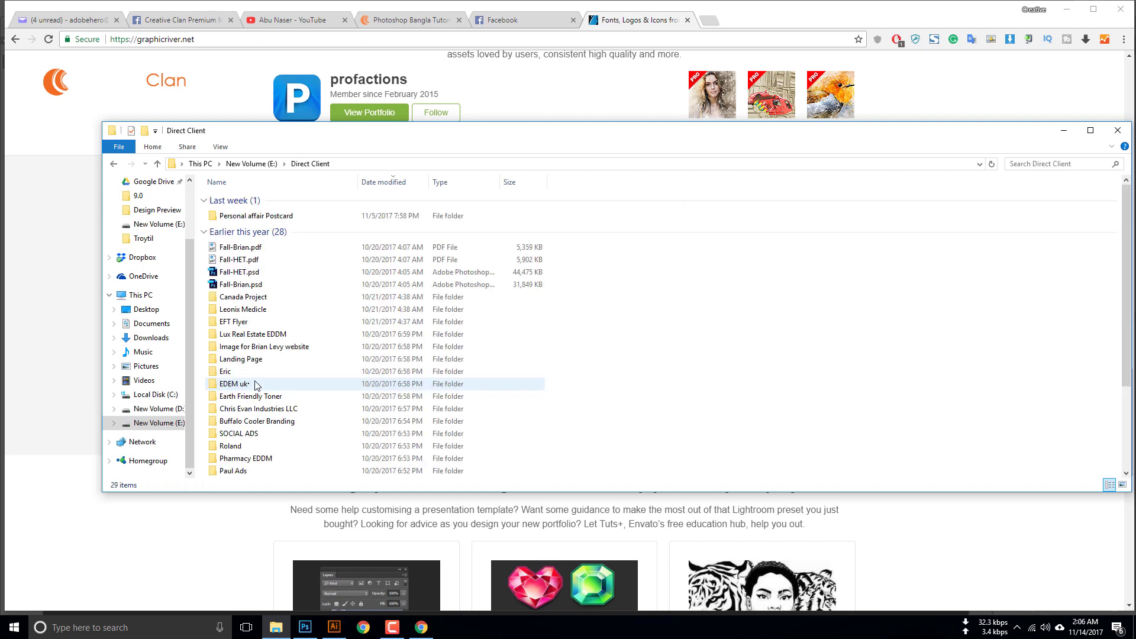
pyautogui.click(282, 220)
pyautogui.doubleClick(282, 220)
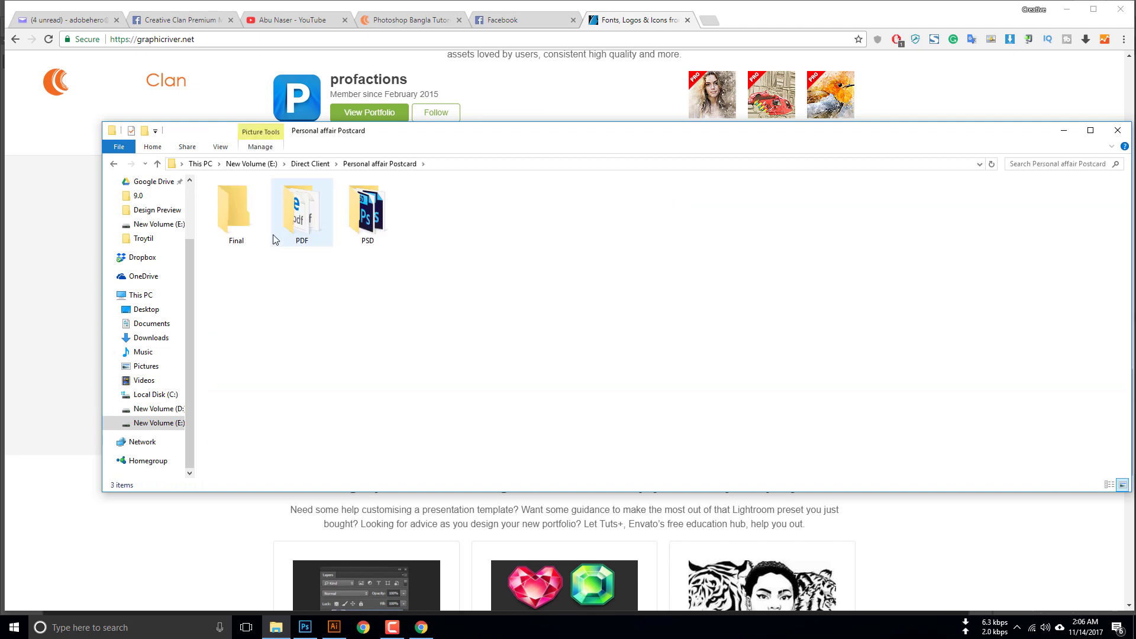
pyautogui.doubleClick(368, 214)
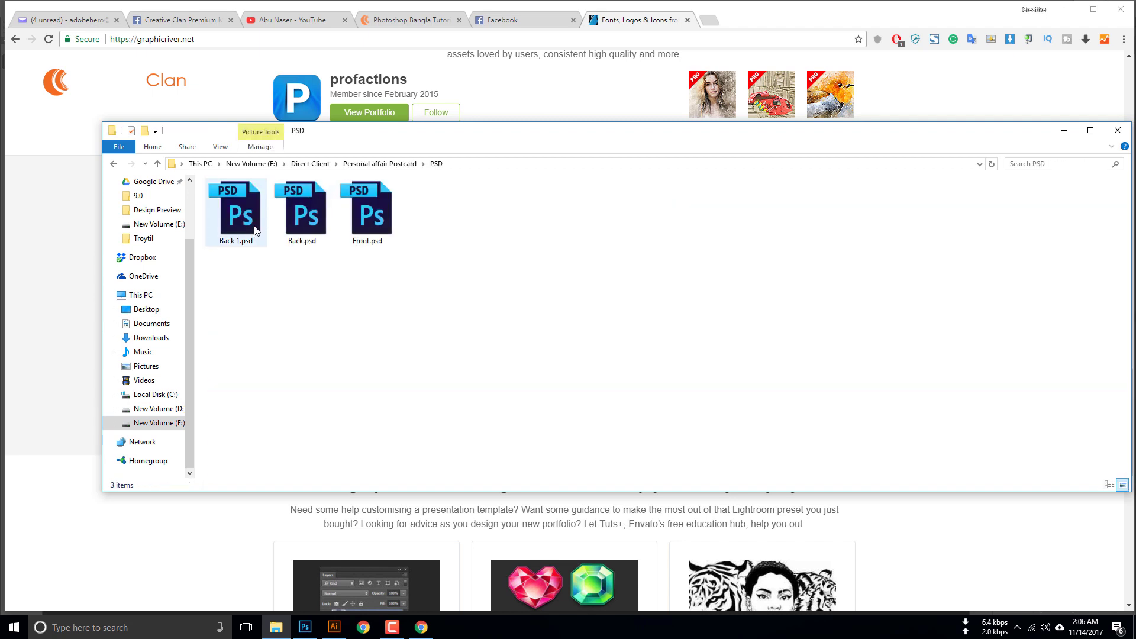
pyautogui.doubleClick(364, 221)
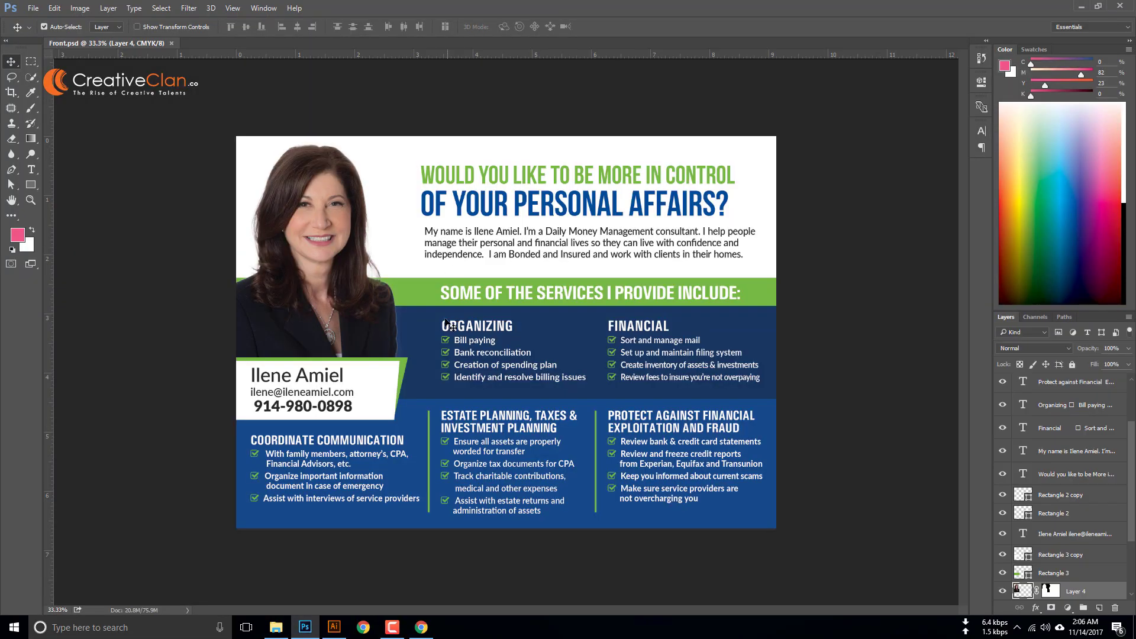
# Step: Return to File Explorer and show the Dropbox folder's contents
pyautogui.click(277, 628)
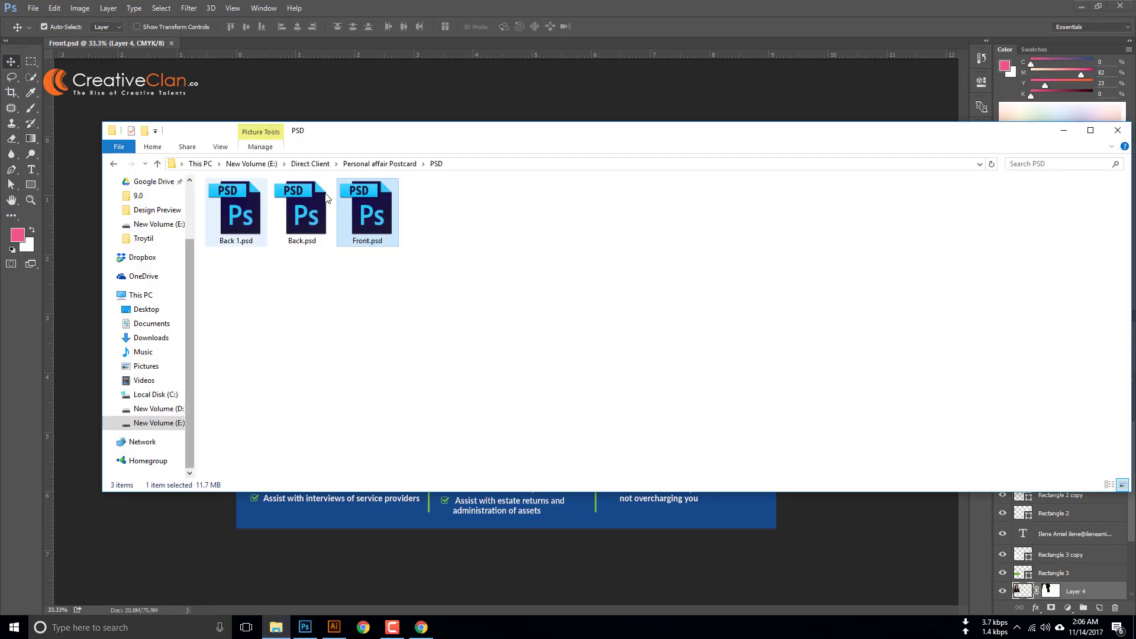
pyautogui.click(311, 166)
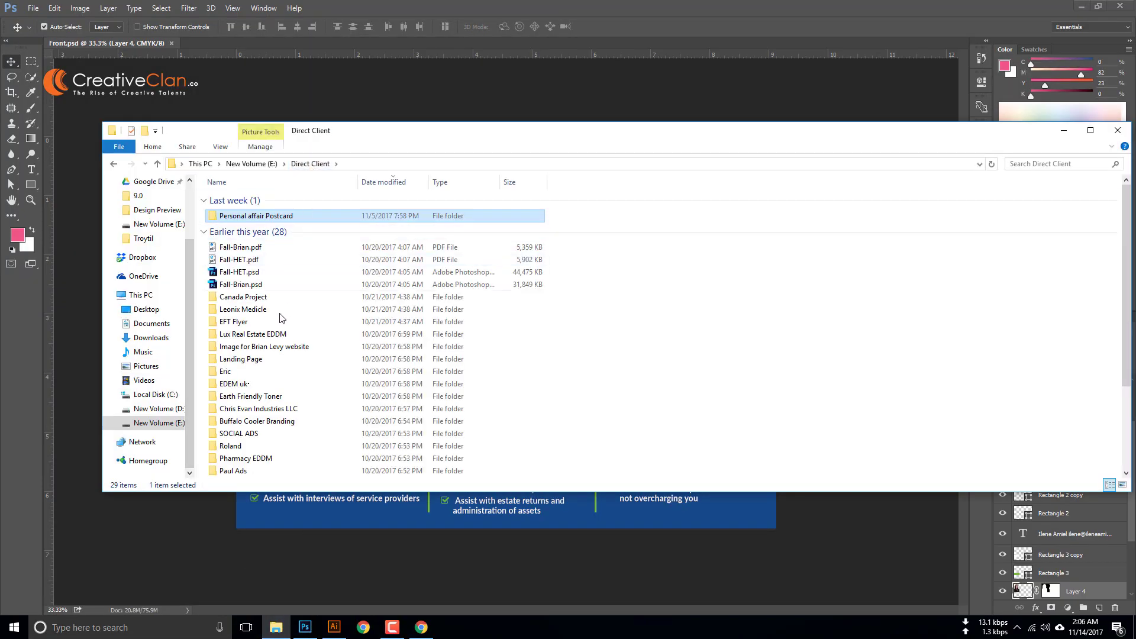
pyautogui.scroll(2, 145, 337)
pyautogui.click(142, 337)
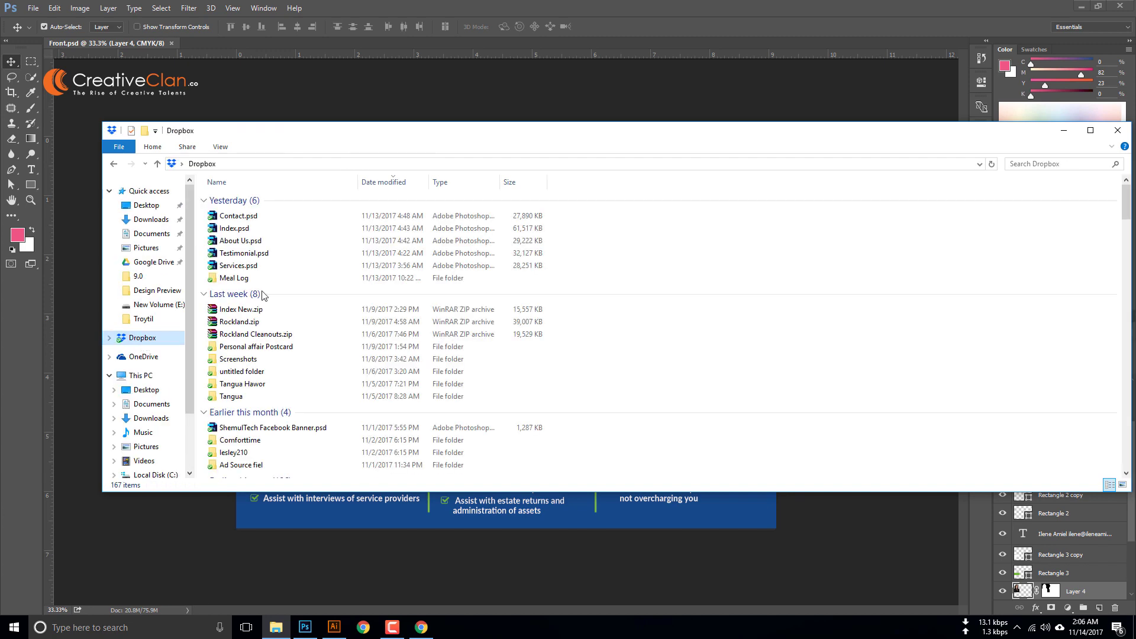
# Step: Open Index.psd from Dropbox and view the caregivers website mockup at 100%
pyautogui.doubleClick(253, 227)
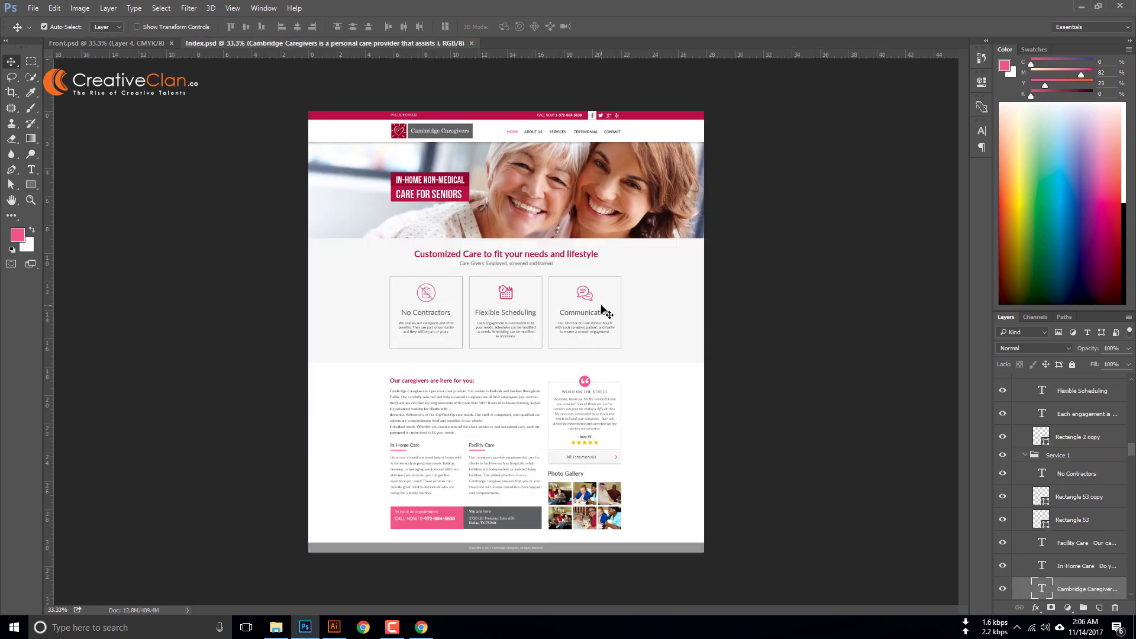
pyautogui.hotkey('ctrl', '1')
pyautogui.scroll(5, 627, 338)
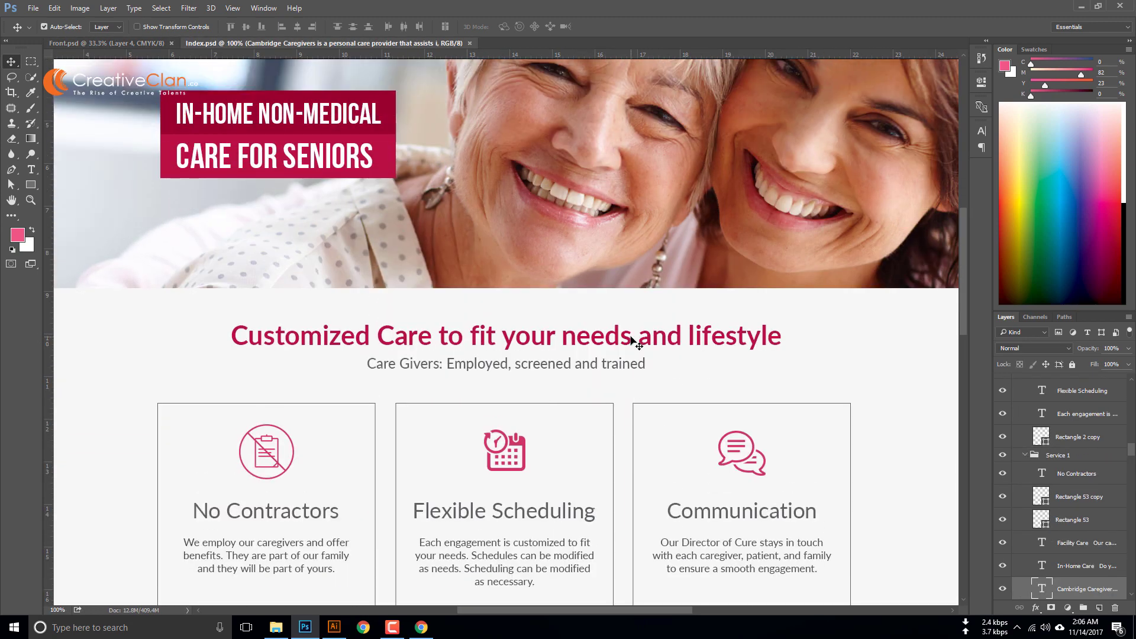
pyautogui.scroll(5, 632, 342)
pyautogui.scroll(-2, 632, 342)
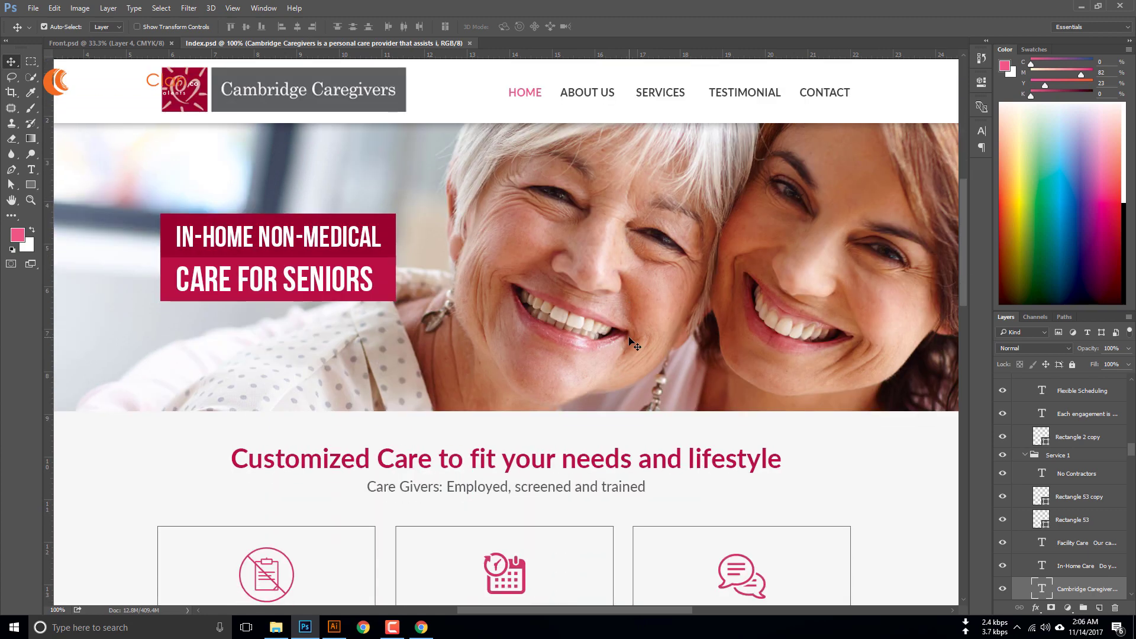
pyautogui.scroll(-2, 631, 340)
pyautogui.moveTo(963, 286); pyautogui.dragTo(928, 429)
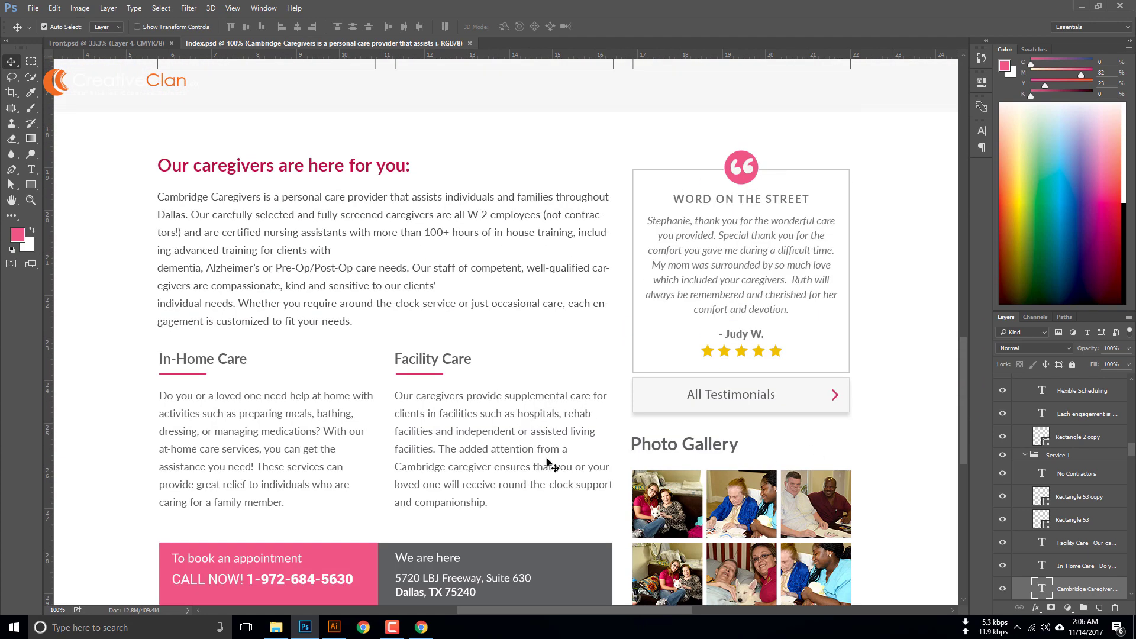
pyautogui.scroll(8, 414, 500)
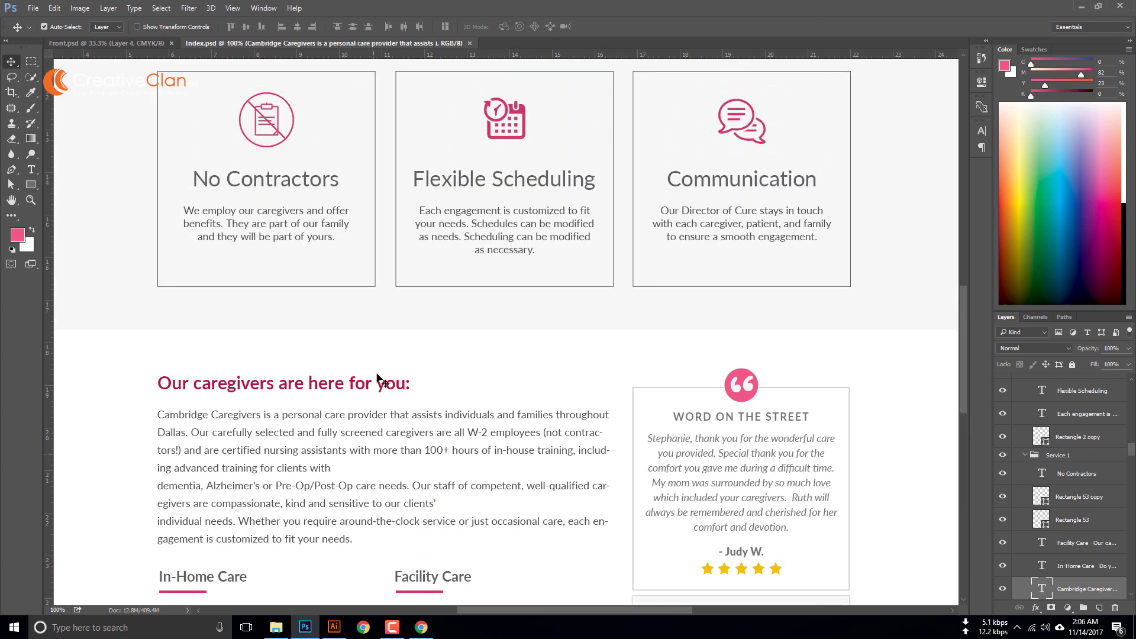
# Step: Return to the GraphicRiver home page in Chrome
pyautogui.click(426, 633)
pyautogui.scroll(5, 474, 440)
pyautogui.scroll(15, 474, 440)
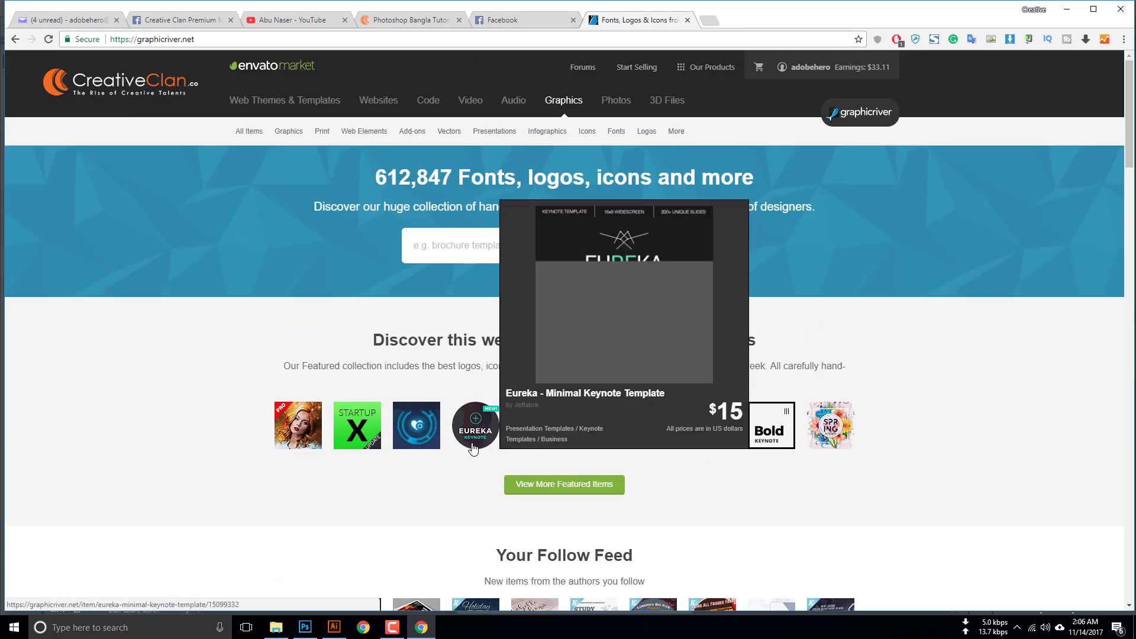
# Step: Glance at Index.psd, then at the Google Images iphone app design search in Chrome
pyautogui.click(305, 627)
pyautogui.scroll(6, 408, 362)
pyautogui.scroll(8, 408, 362)
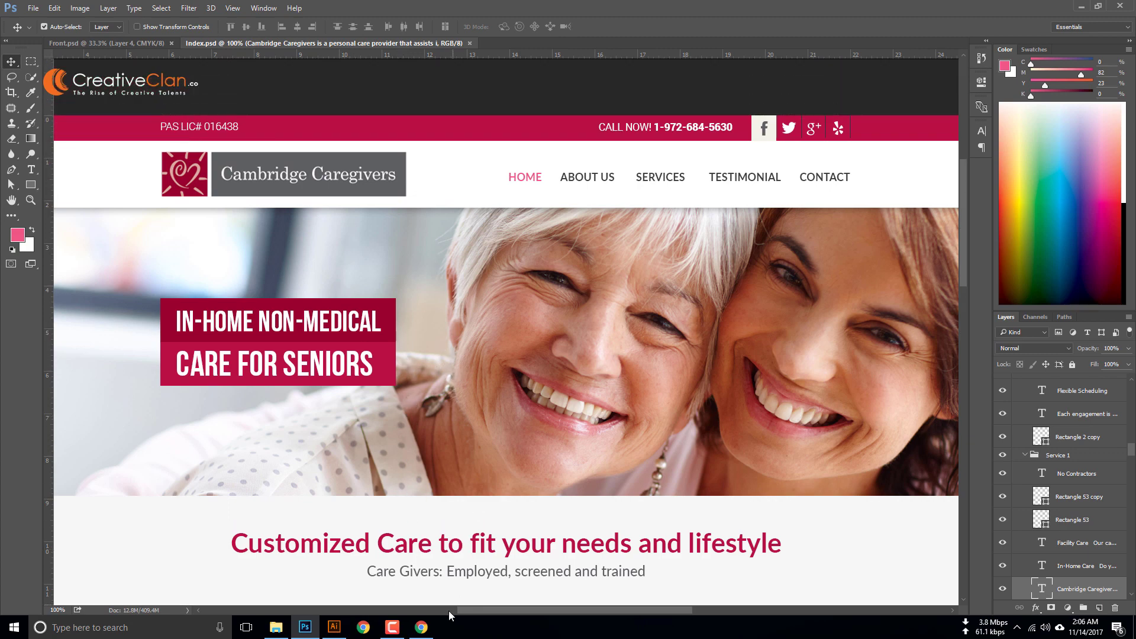
pyautogui.click(422, 628)
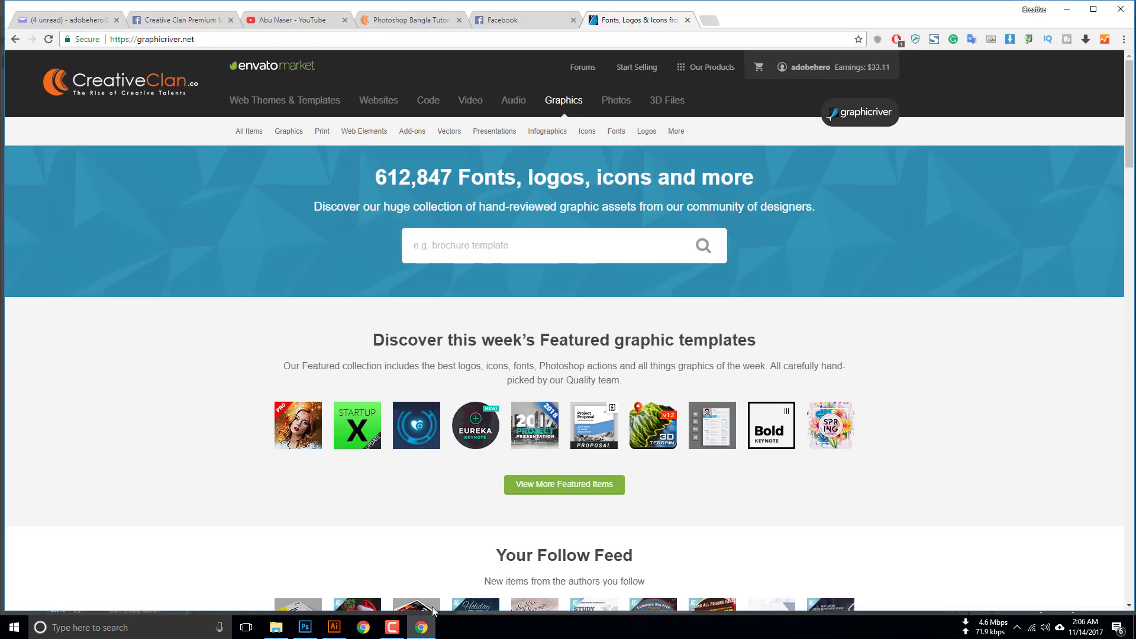
pyautogui.scroll(-5, 445, 453)
pyautogui.scroll(5, 445, 453)
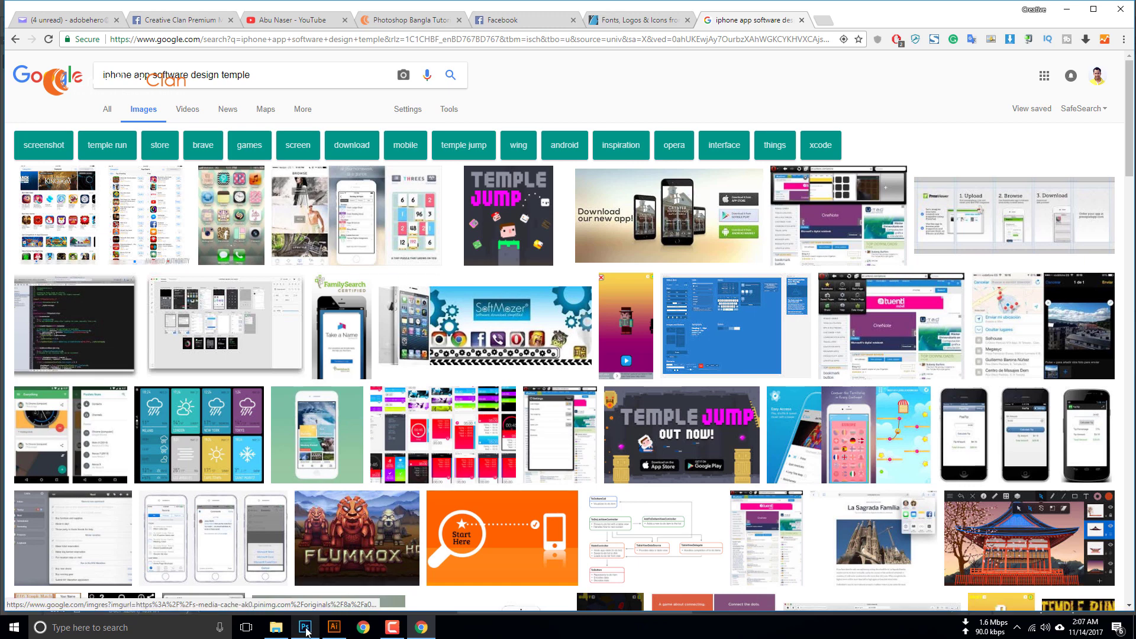
# Step: Zoom out on the Index.psd page design to see the whole layout
pyautogui.hotkey('alt', 'Tab')
pyautogui.scroll(-2, 341, 348)
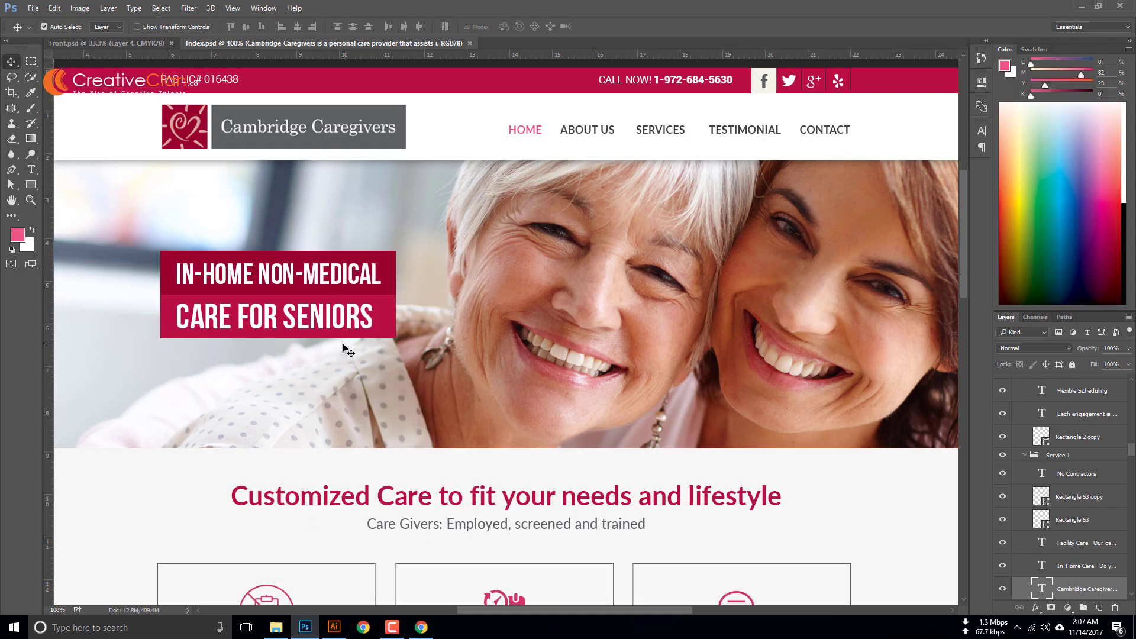
pyautogui.hotkey('ctrl', '-')
pyautogui.scroll(-7, 345, 349)
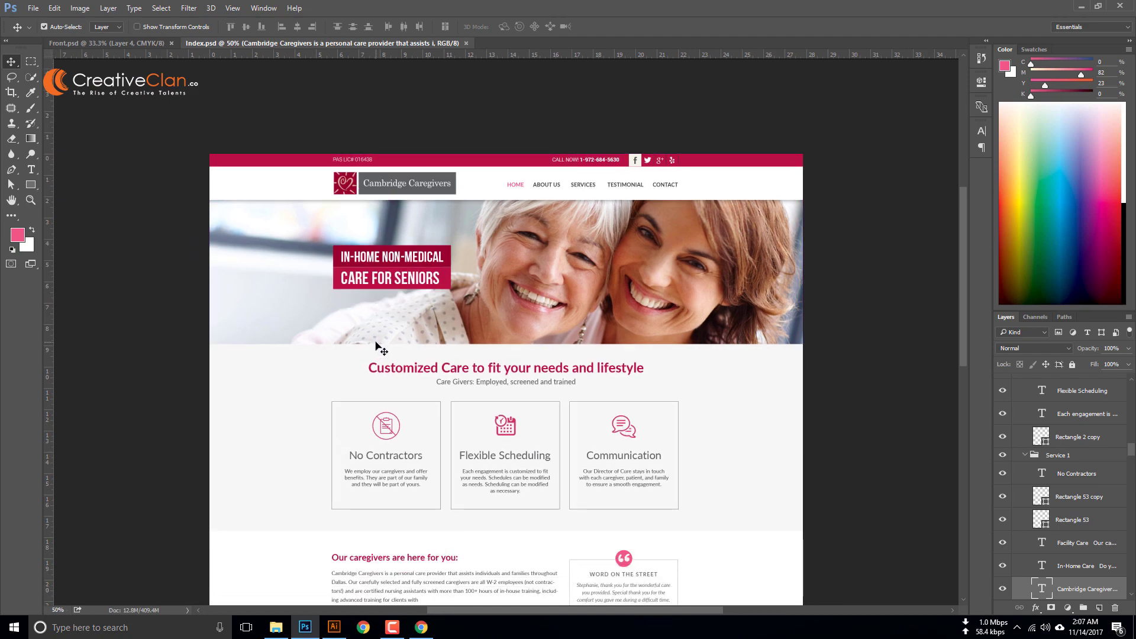
# Step: Open the GraphicRiver marketplace tab in Chrome
pyautogui.click(420, 634)
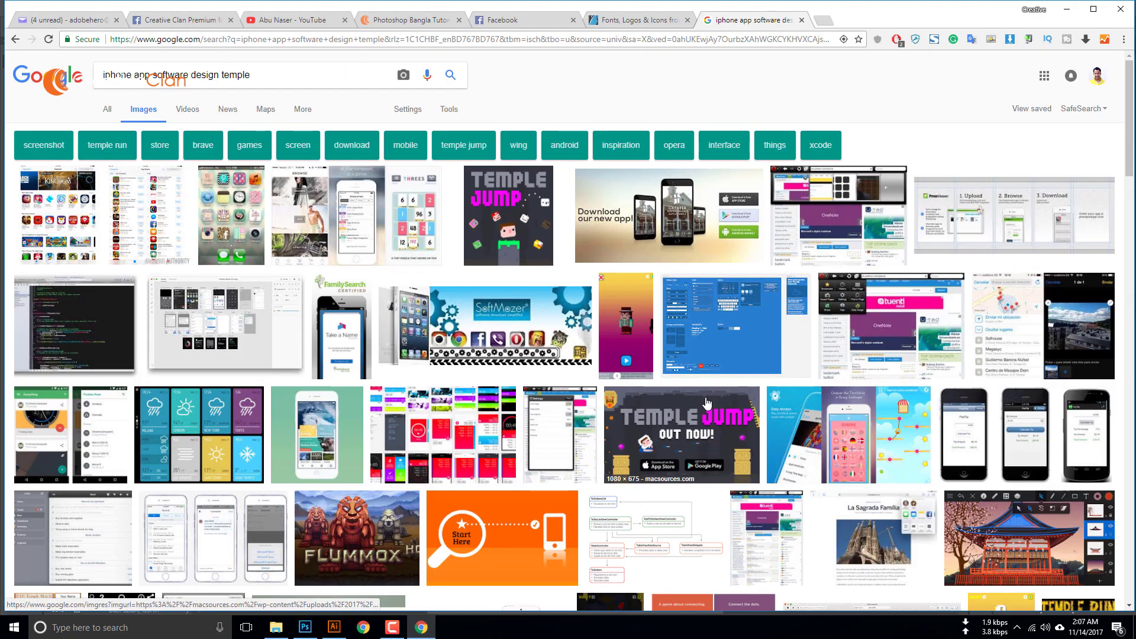
pyautogui.click(650, 21)
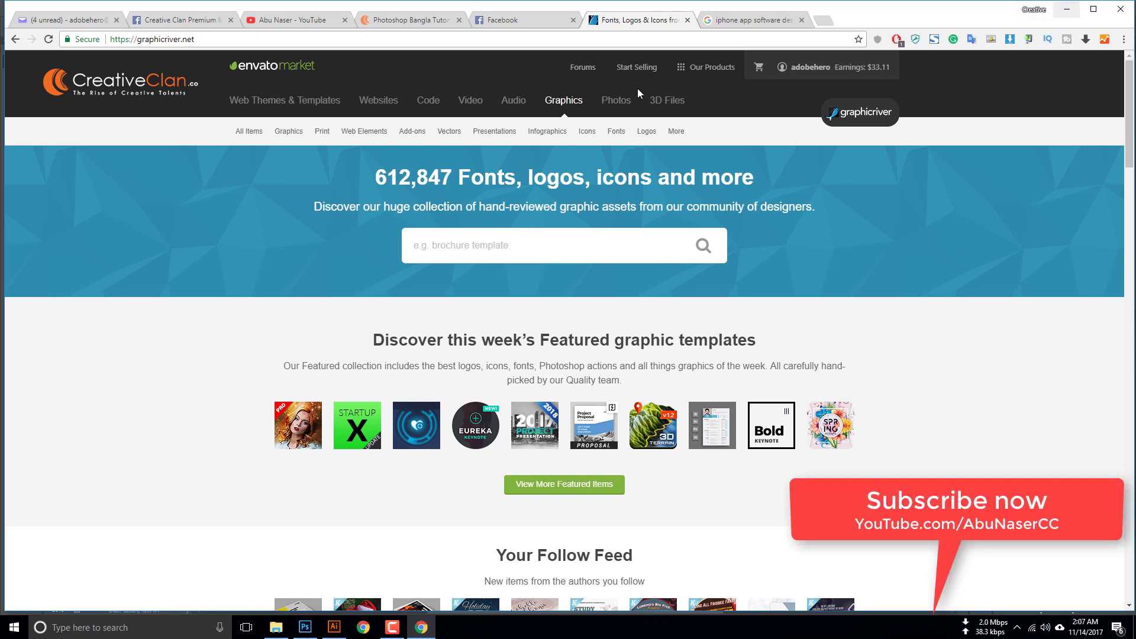
pyautogui.moveTo(358, 139)
# Step: Scroll through the Photoshop Bangla Tutorial course page after passing the YouTube tab
pyautogui.click(296, 22)
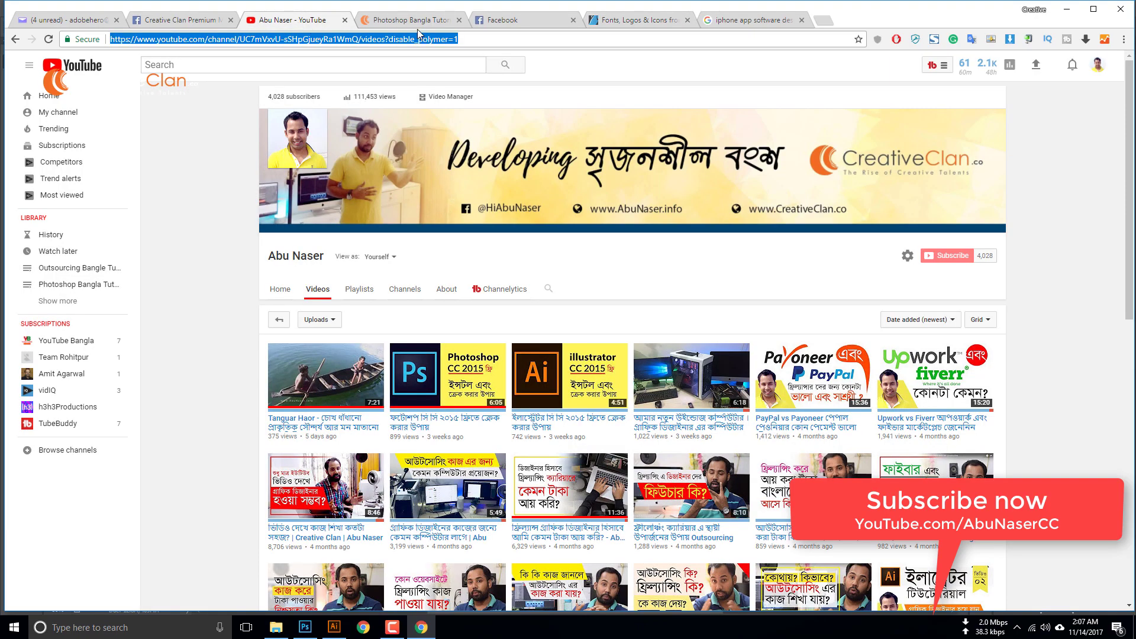
pyautogui.click(417, 24)
pyautogui.scroll(-15, 374, 242)
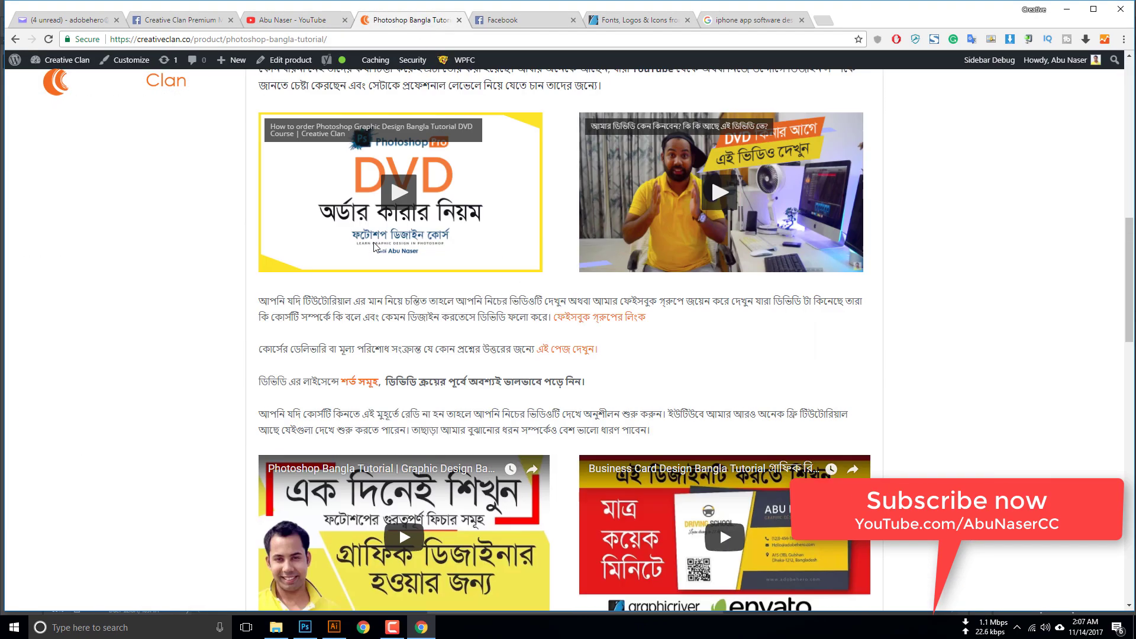
pyautogui.scroll(-5, 374, 242)
pyautogui.scroll(12, 374, 243)
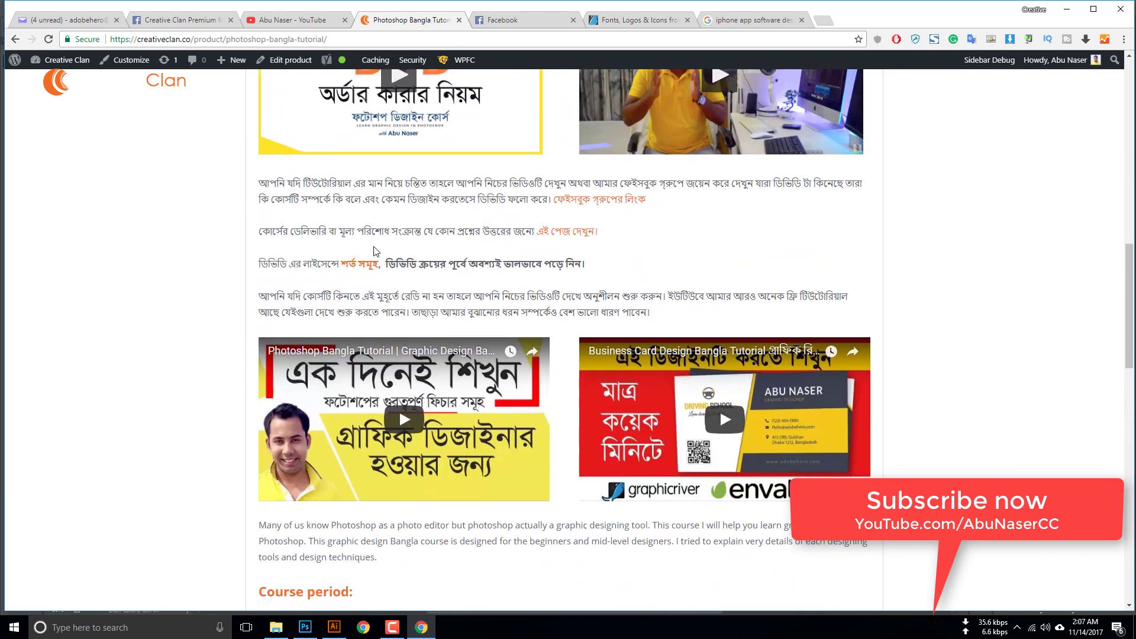
pyautogui.scroll(-8, 374, 251)
pyautogui.scroll(3, 371, 288)
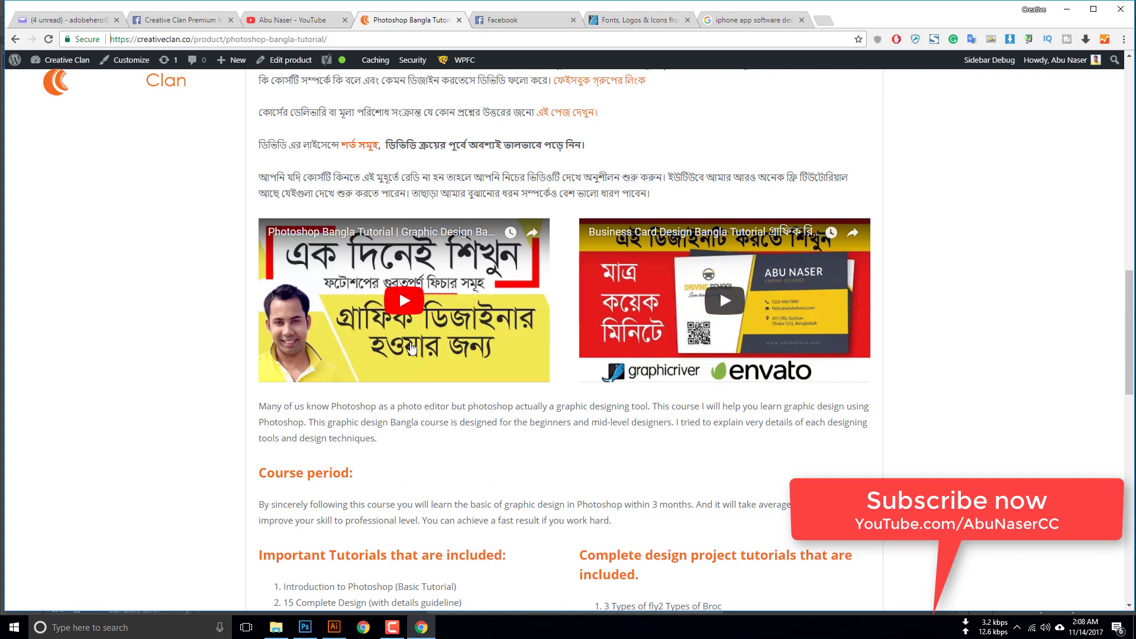
pyautogui.scroll(-15, 413, 348)
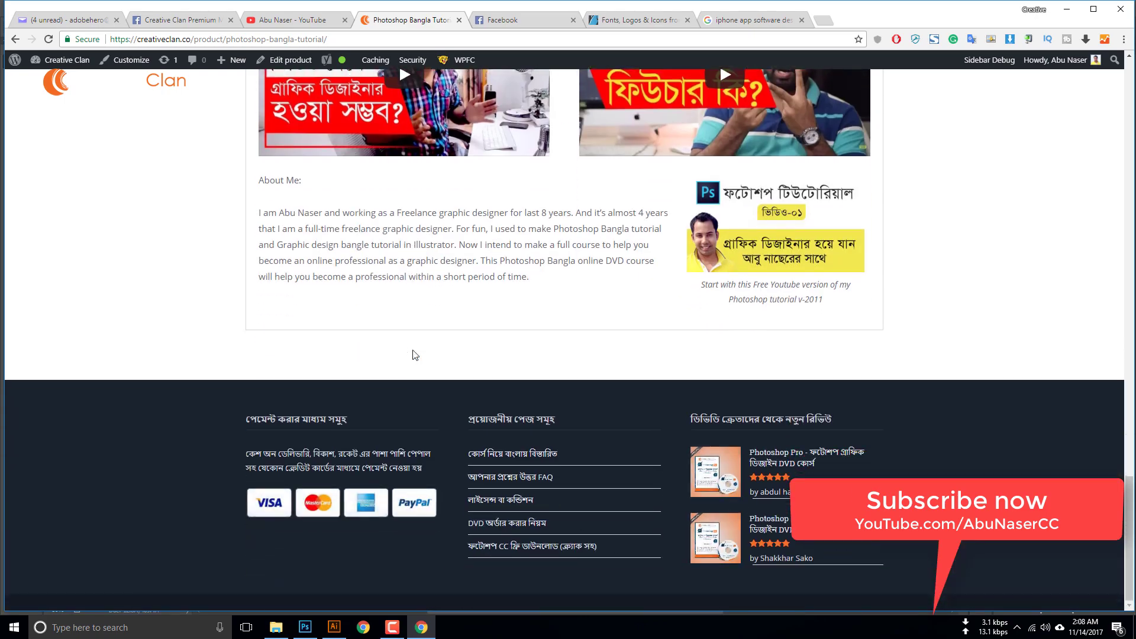
pyautogui.scroll(20, 414, 355)
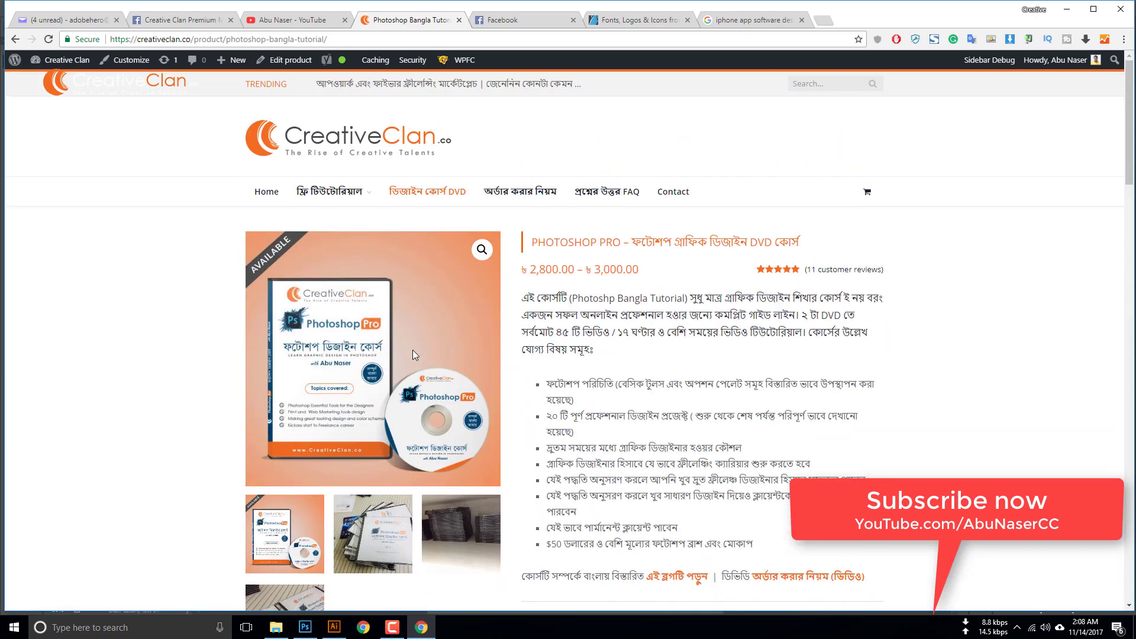
# Step: Check the Facebook news feed, return to the course page, then bring Illustrator forward
pyautogui.click(521, 22)
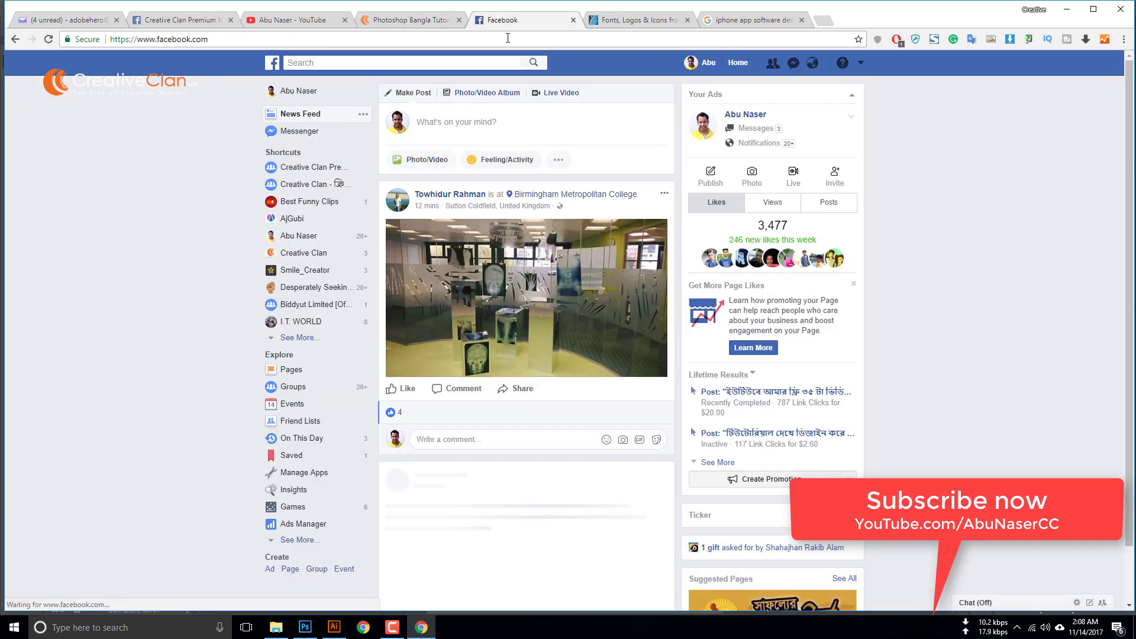
pyautogui.click(407, 23)
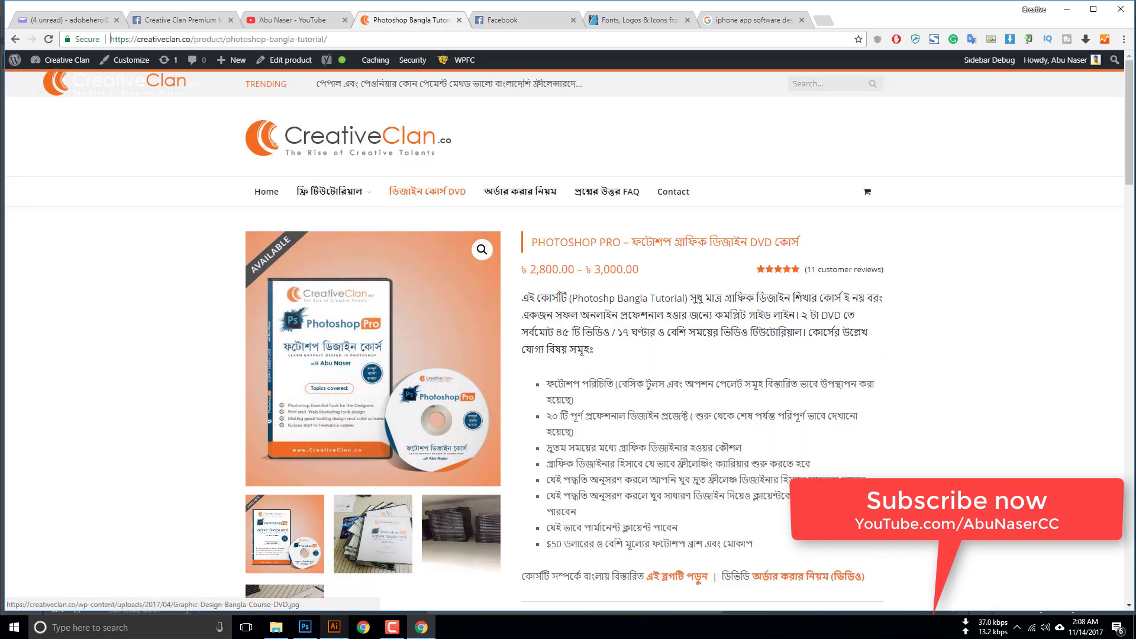
pyautogui.click(337, 631)
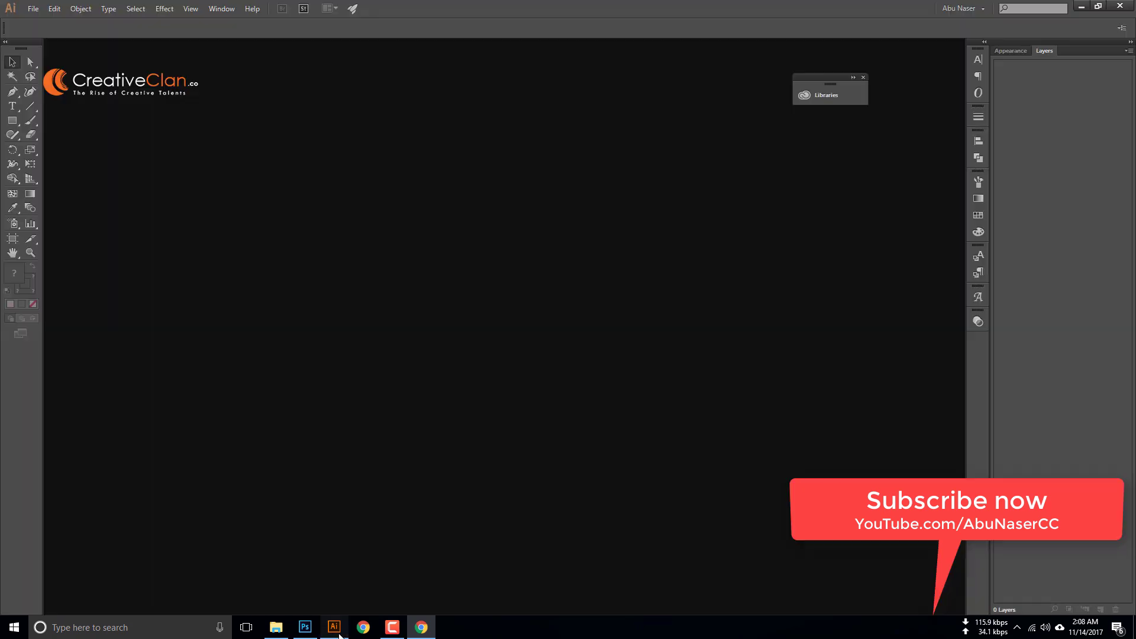
pyautogui.click(32, 10)
pyautogui.click(471, 282)
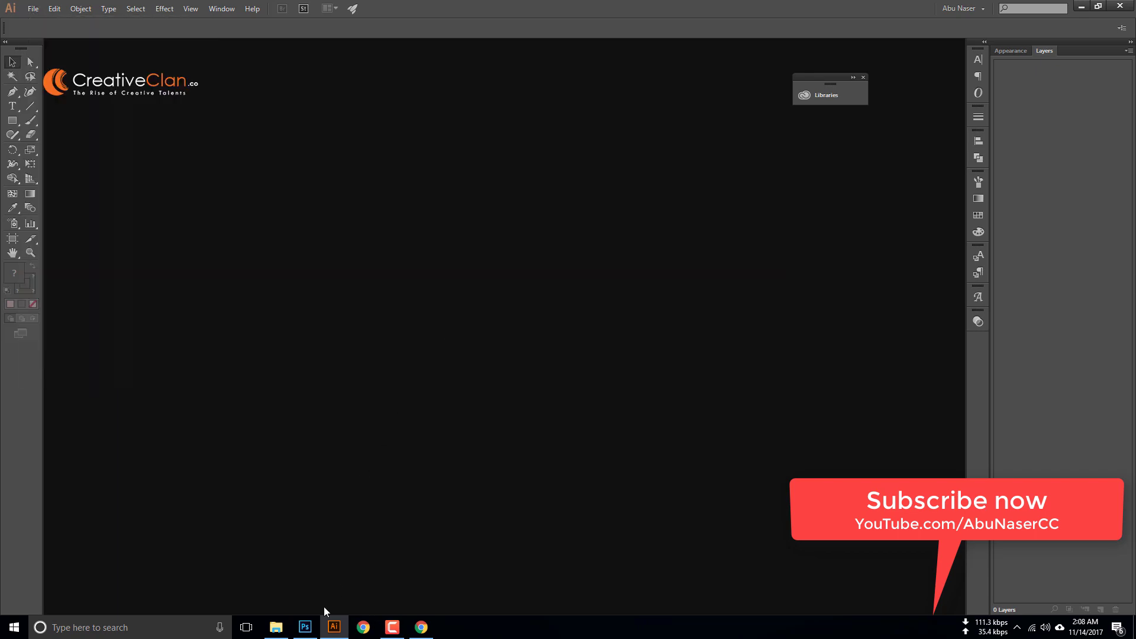
pyautogui.moveTo(310, 622)
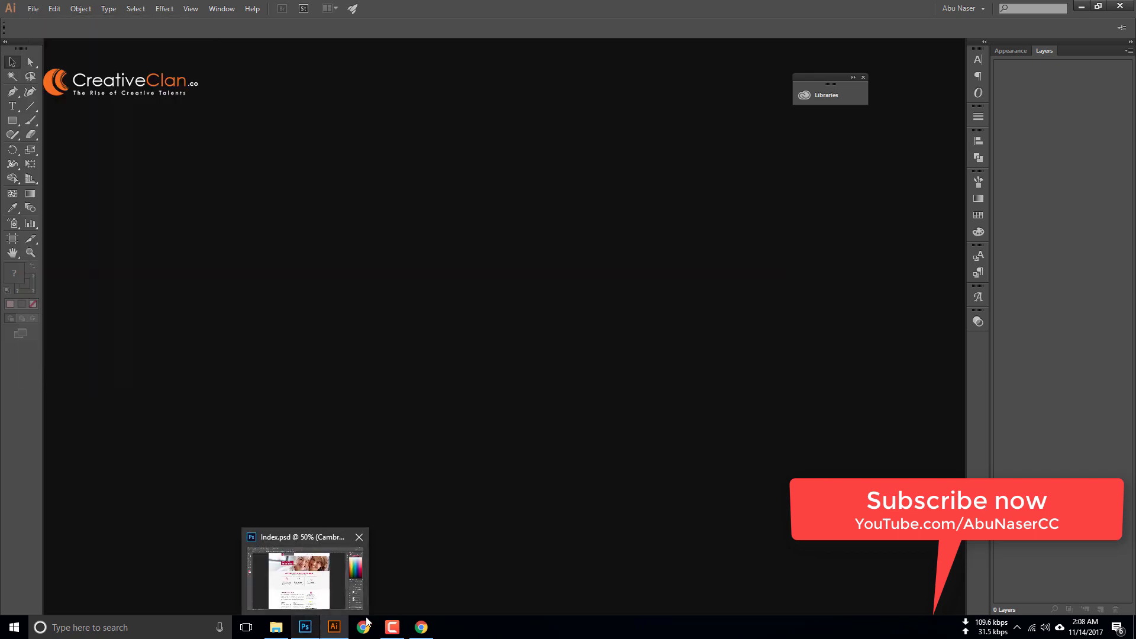
pyautogui.click(432, 589)
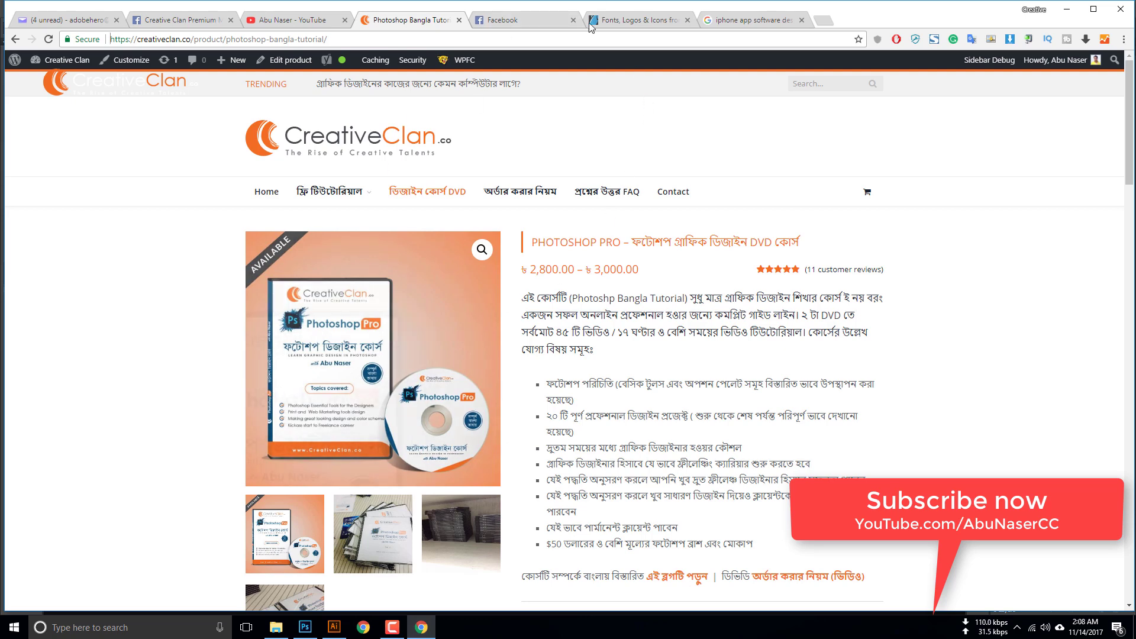
pyautogui.click(638, 16)
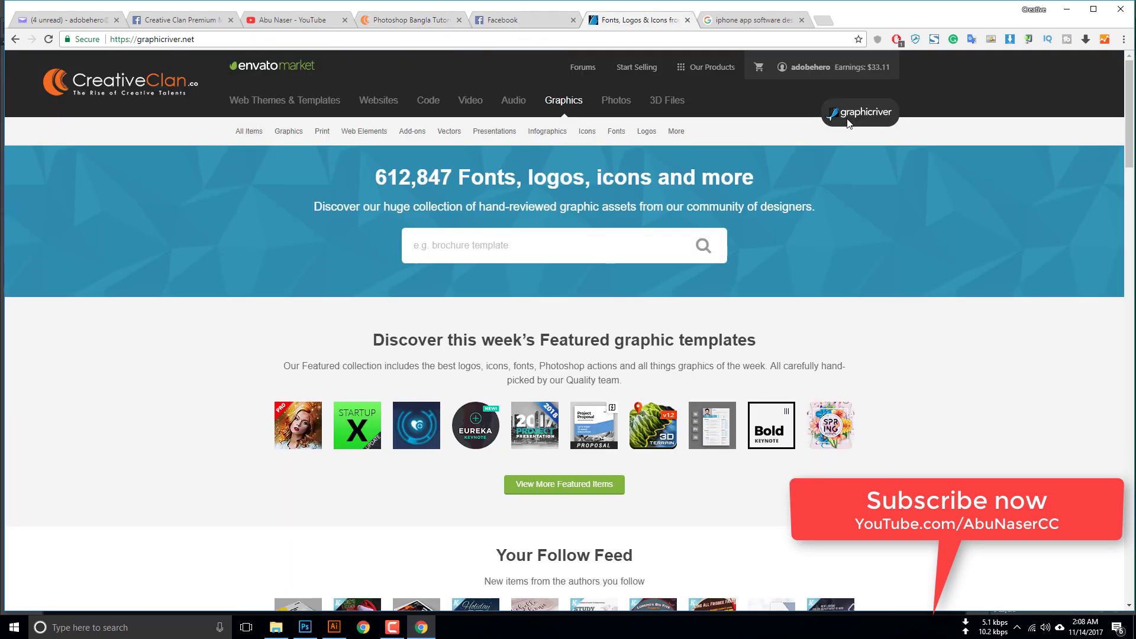
pyautogui.click(334, 626)
pyautogui.click(30, 9)
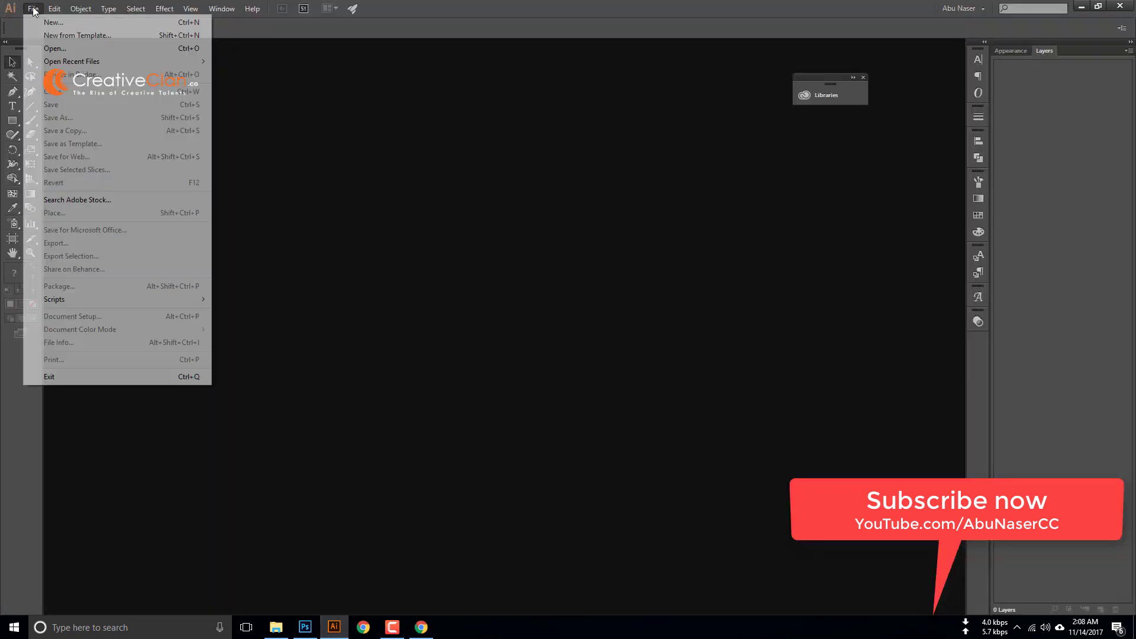
pyautogui.click(43, 22)
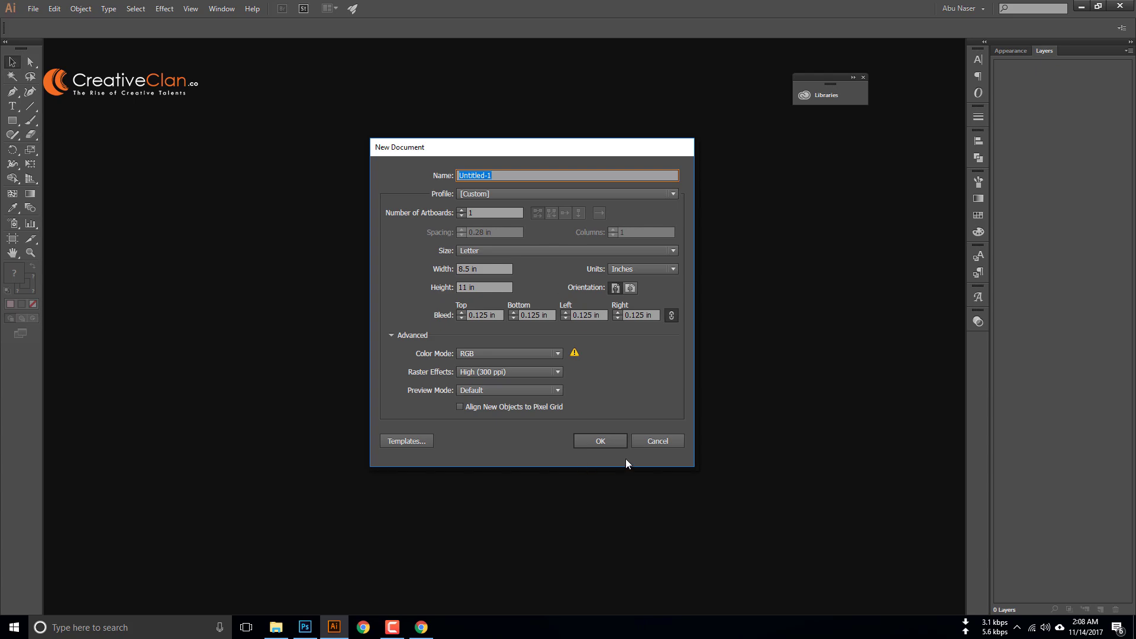
pyautogui.click(654, 439)
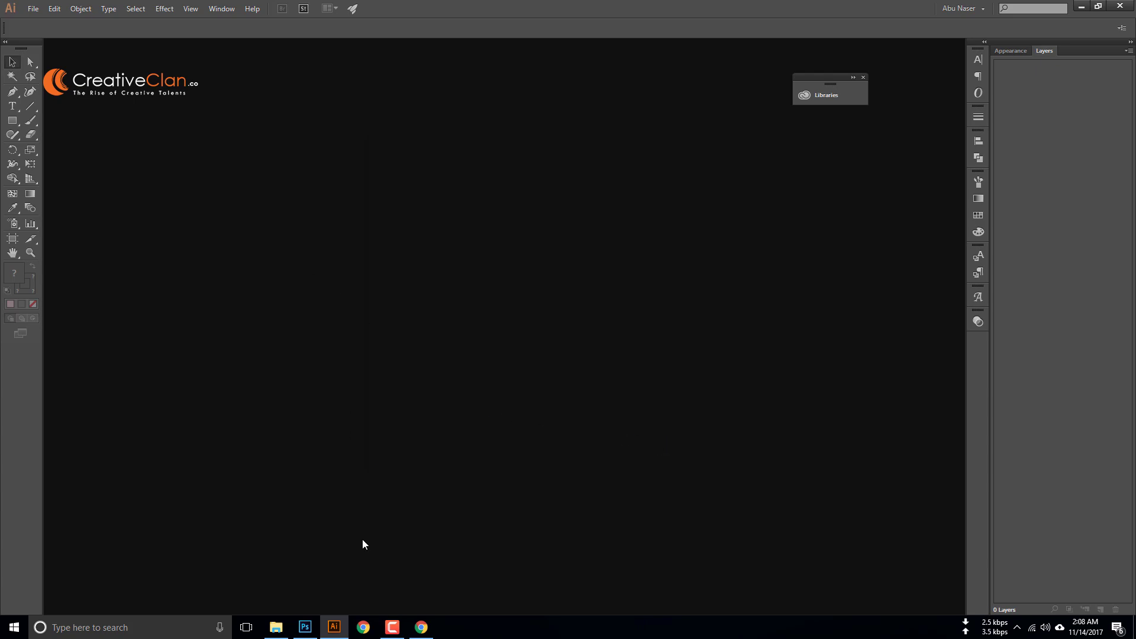
pyautogui.click(304, 627)
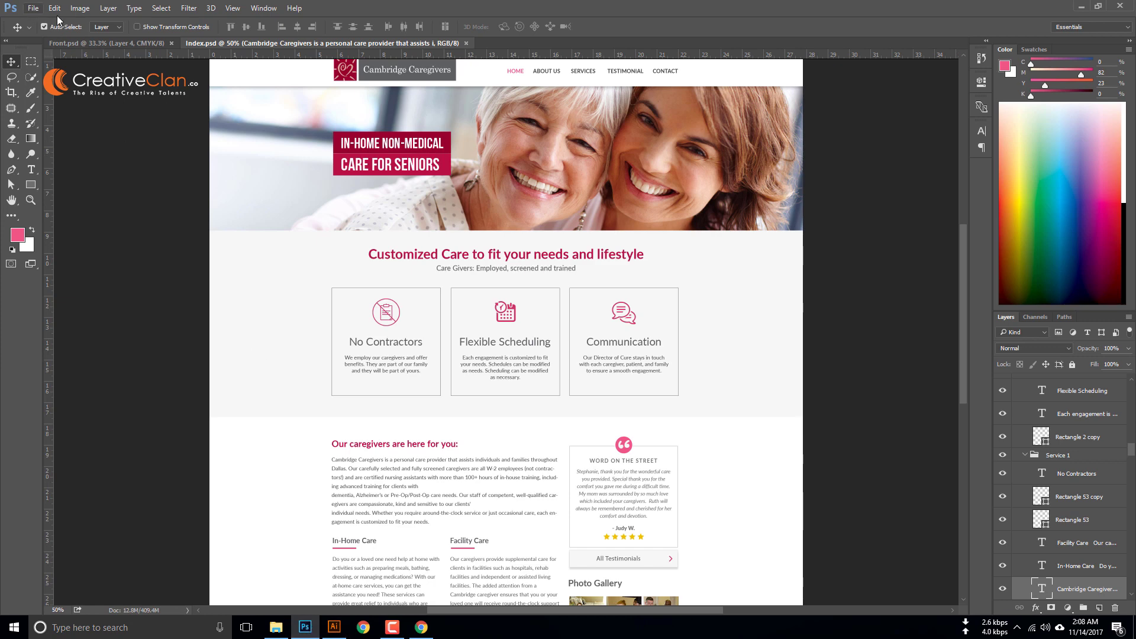
pyautogui.click(334, 627)
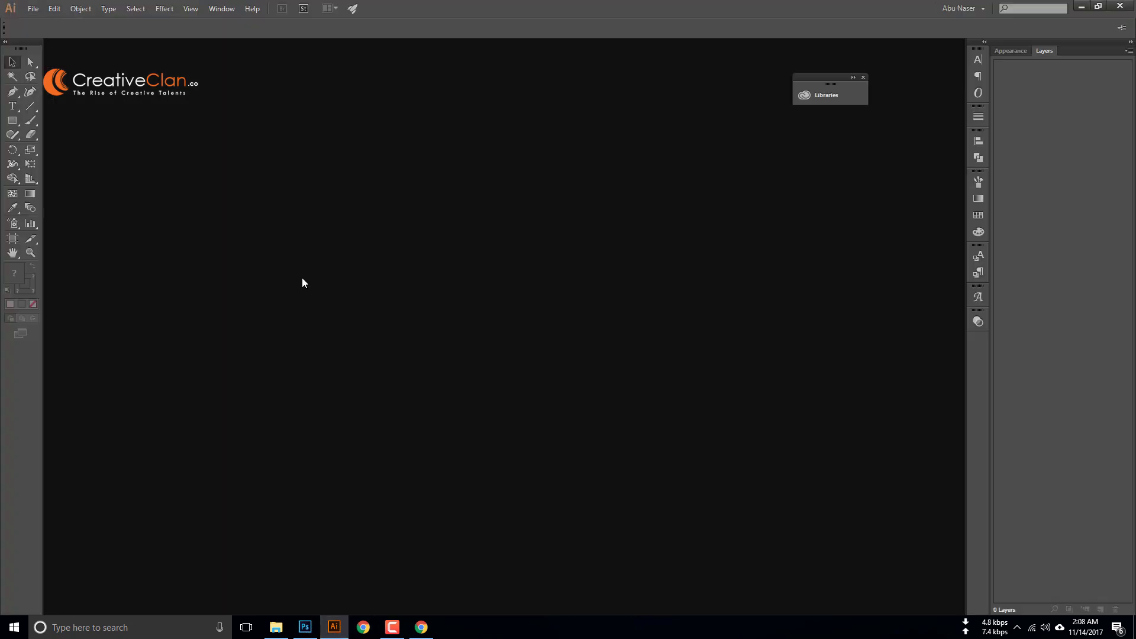
pyautogui.click(421, 626)
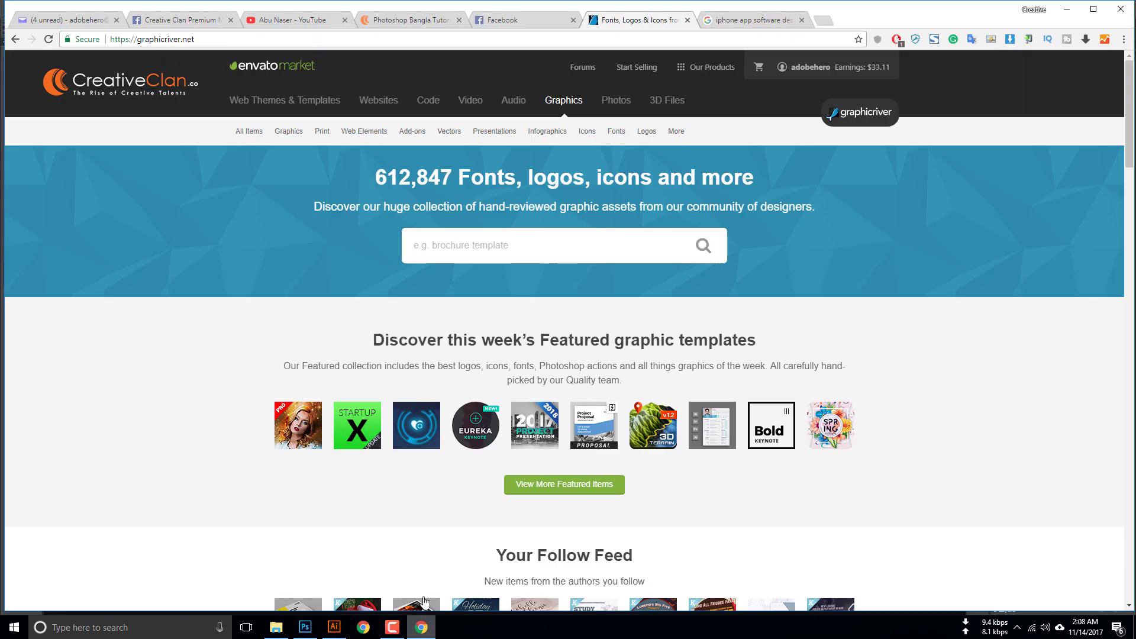
pyautogui.click(178, 22)
pyautogui.scroll(-3, 482, 296)
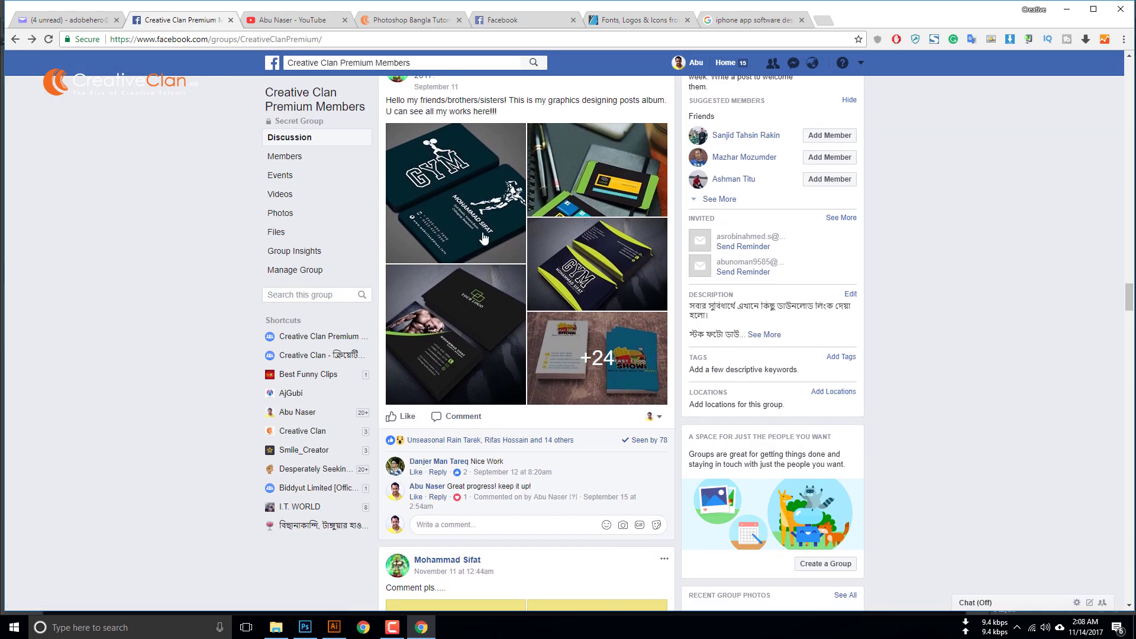
pyautogui.click(482, 236)
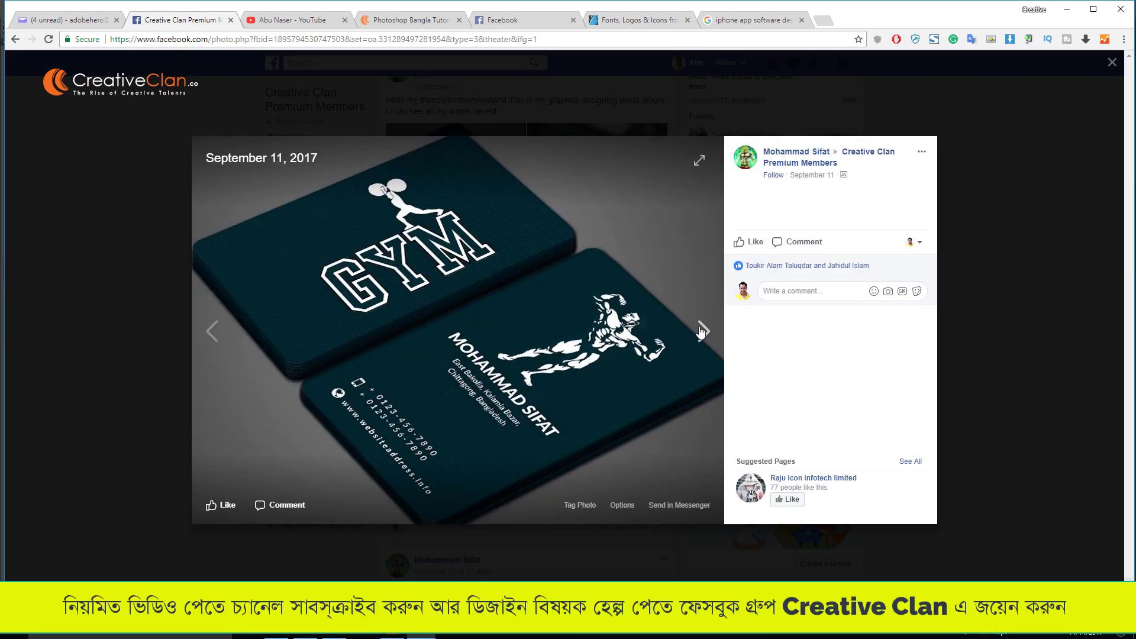
pyautogui.click(701, 332)
pyautogui.click(787, 336)
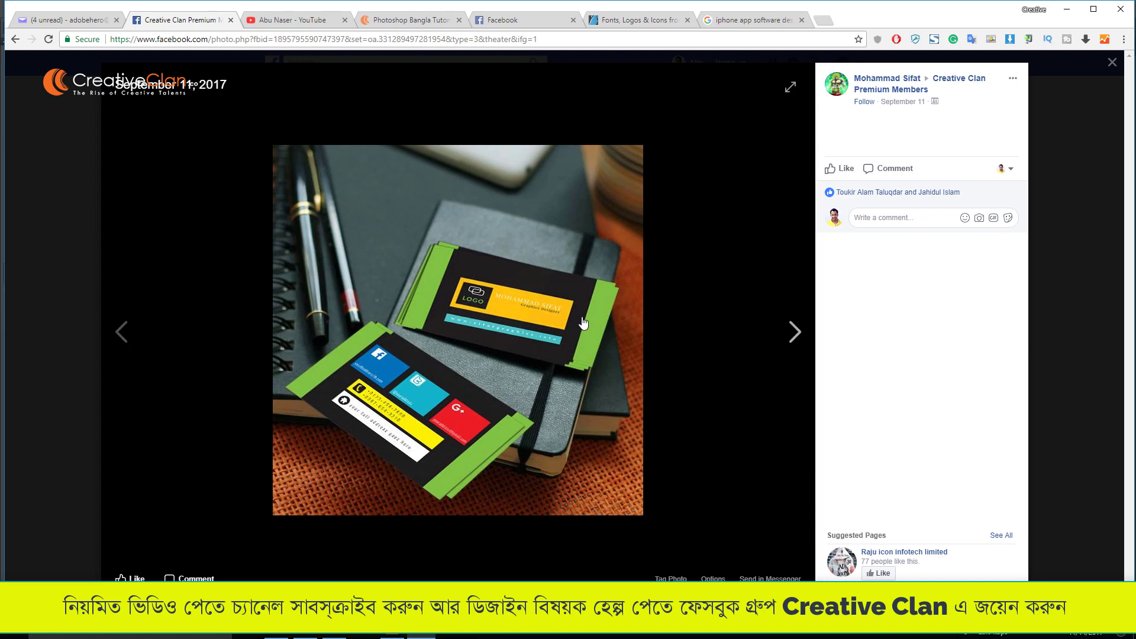
pyautogui.click(788, 342)
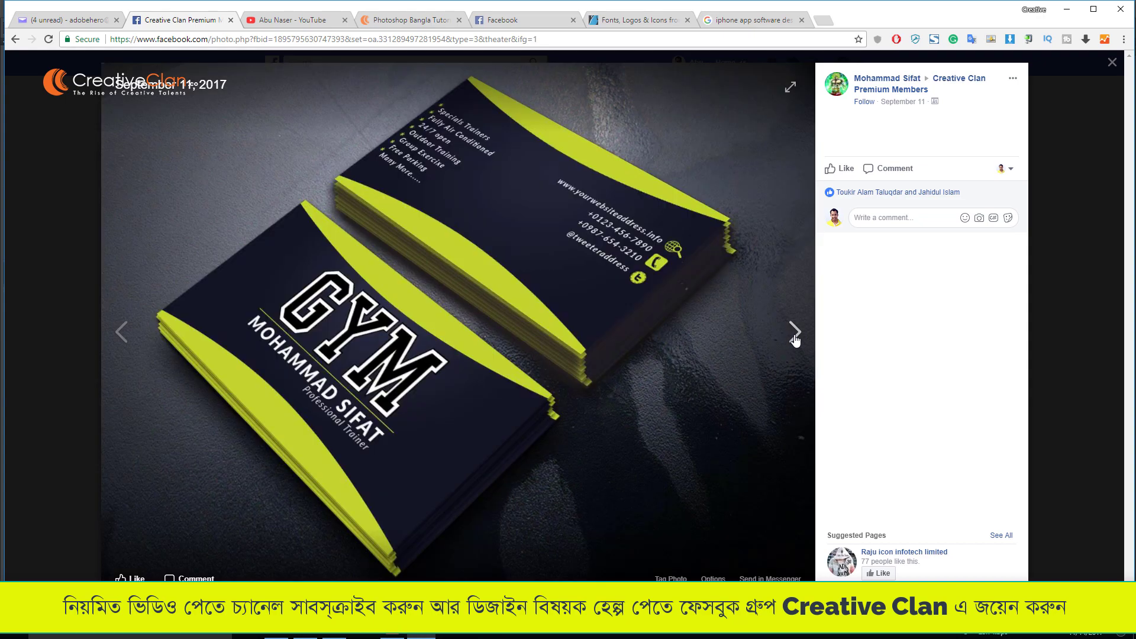
pyautogui.click(794, 336)
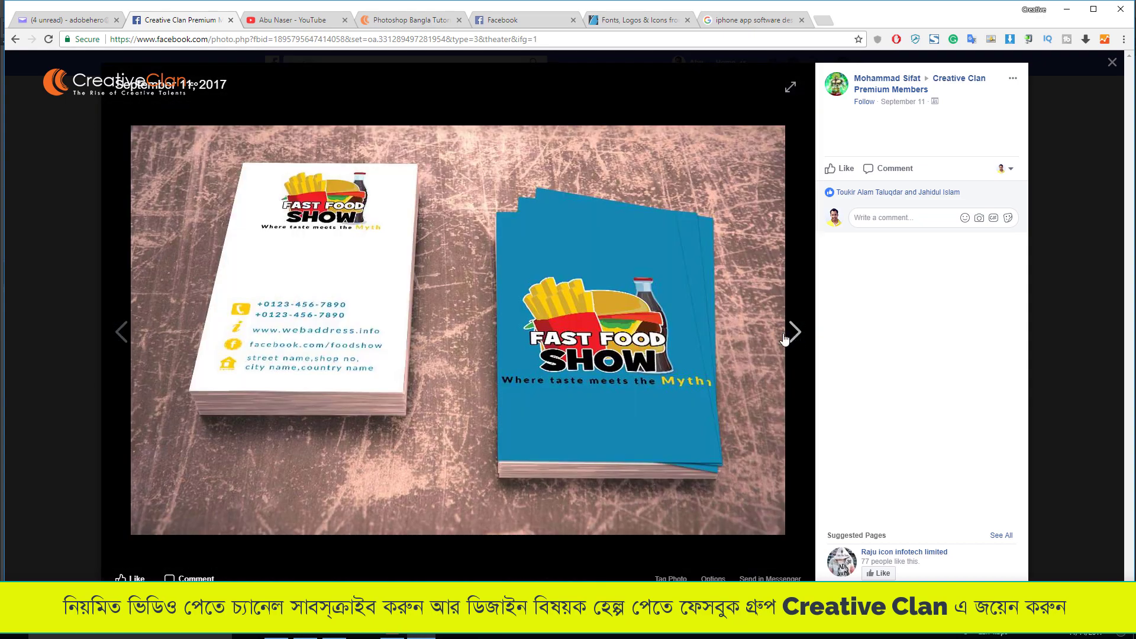
pyautogui.click(49, 336)
pyautogui.scroll(-2, 148, 414)
pyautogui.scroll(-3, 165, 453)
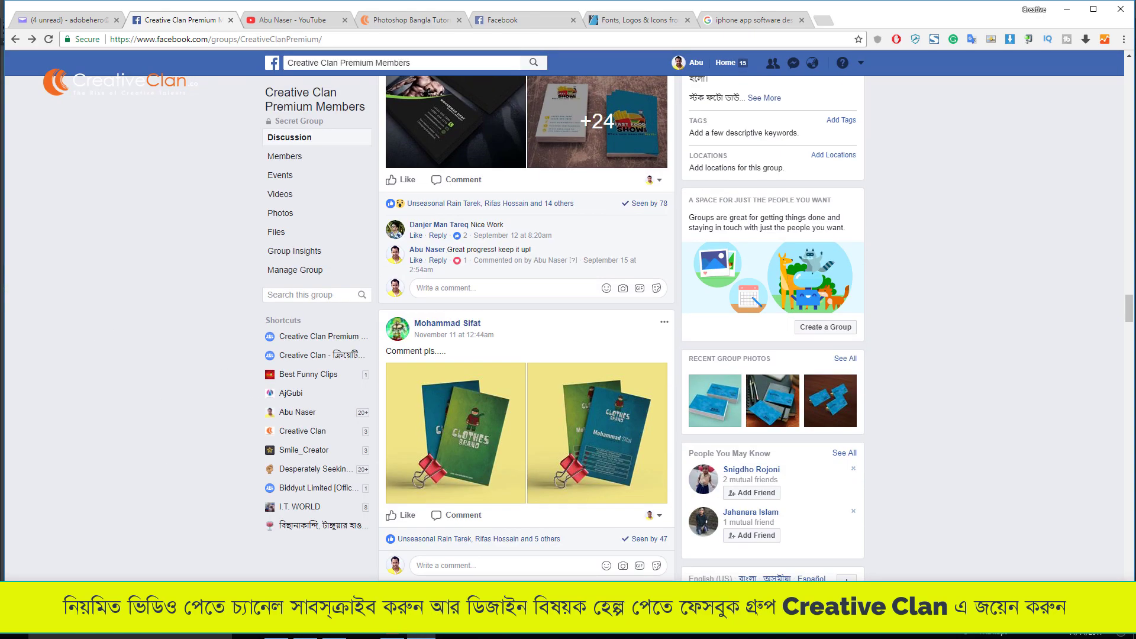
pyautogui.click(334, 636)
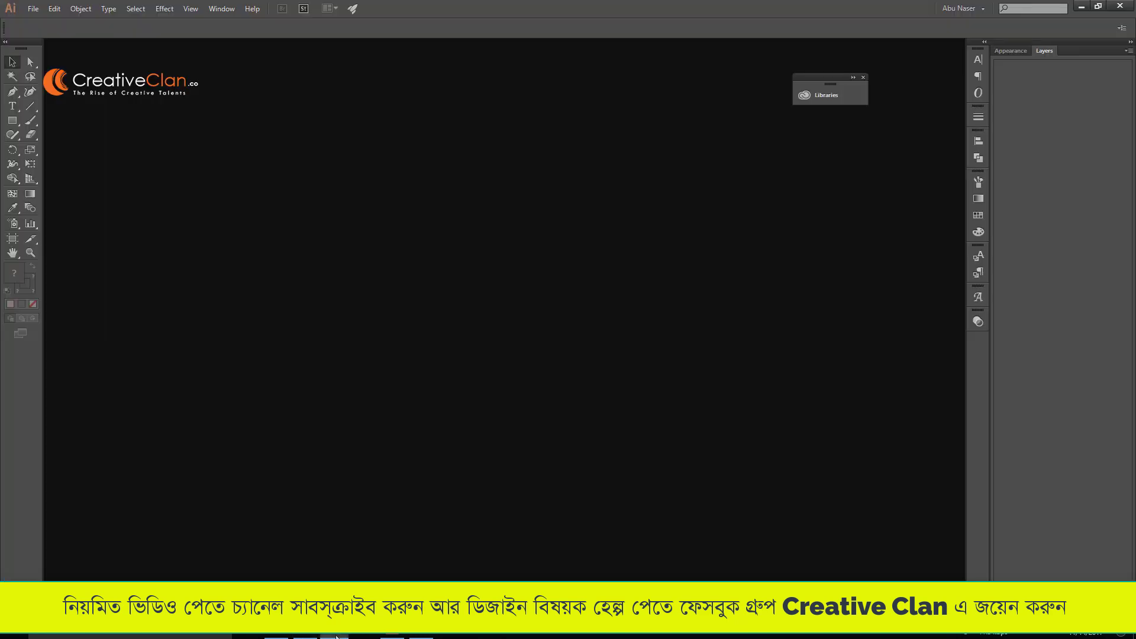
# Step: Create a new Letter-size Untitled-1 document in Illustrator
pyautogui.click(34, 10)
pyautogui.click(43, 22)
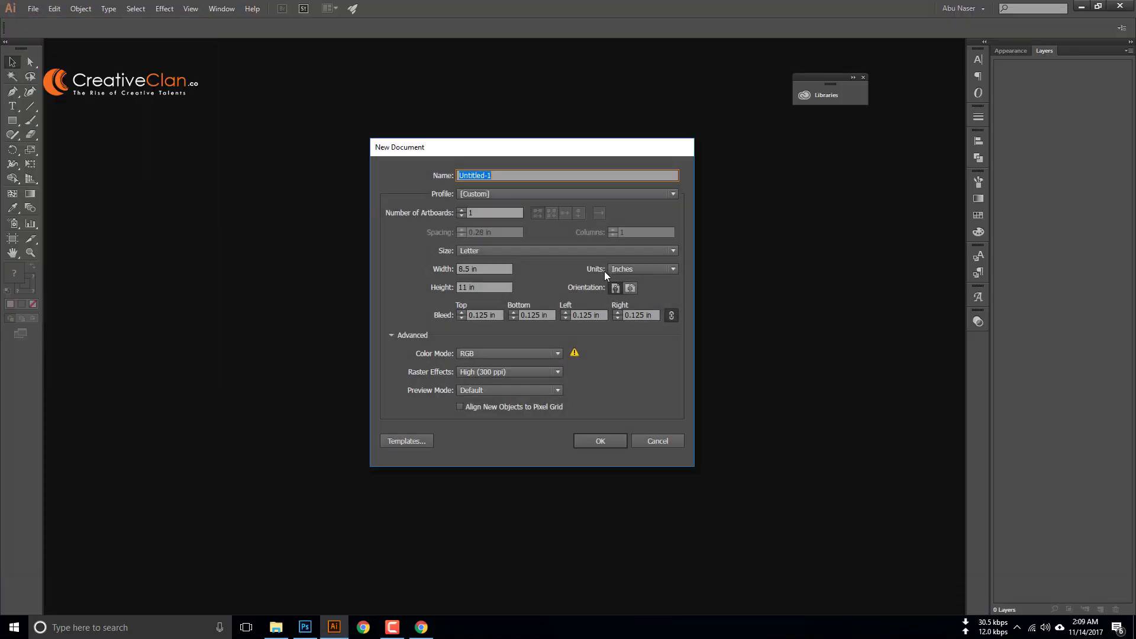
pyautogui.click(609, 444)
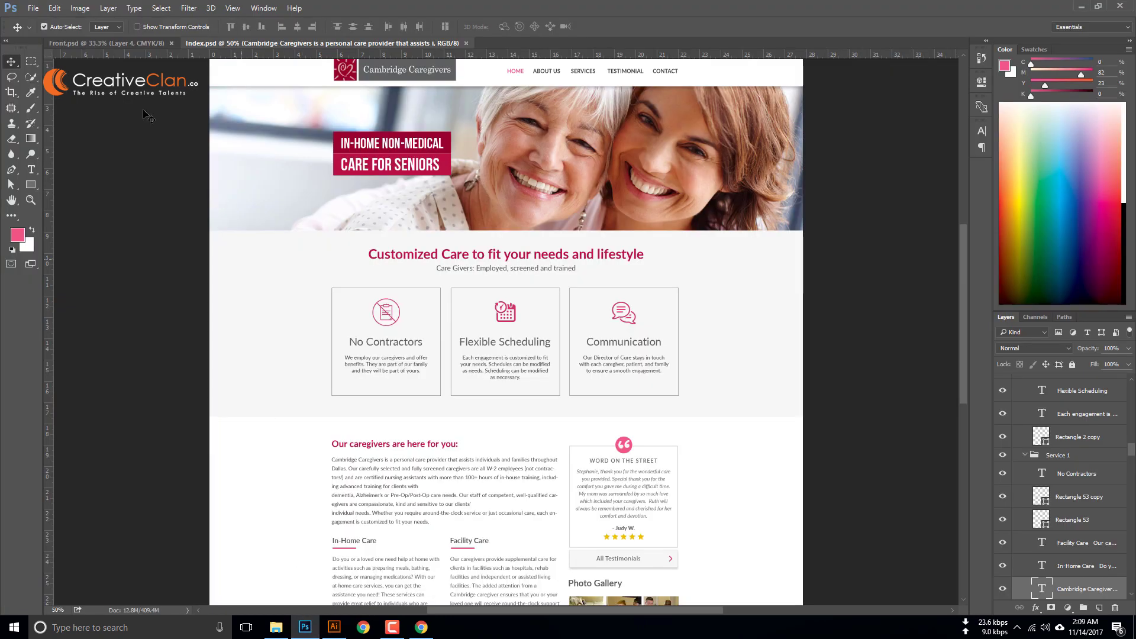
pyautogui.click(334, 627)
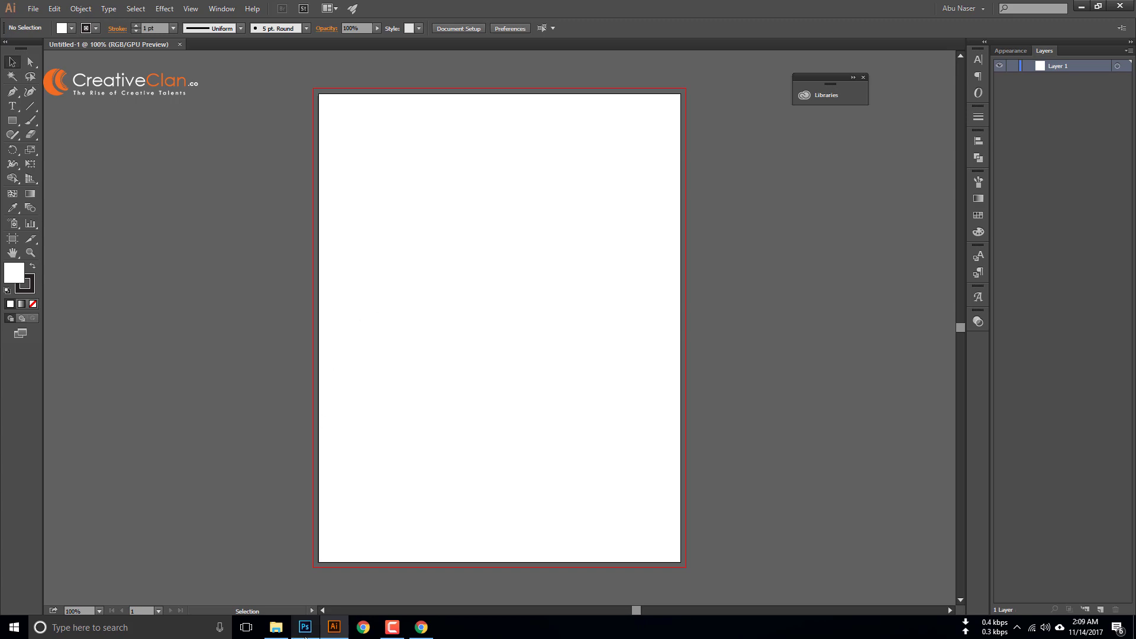
# Step: Glance at the Cambridge Caregivers design in Photoshop, then switch to the Facebook group in Chrome
pyautogui.click(304, 626)
pyautogui.scroll(2, 343, 266)
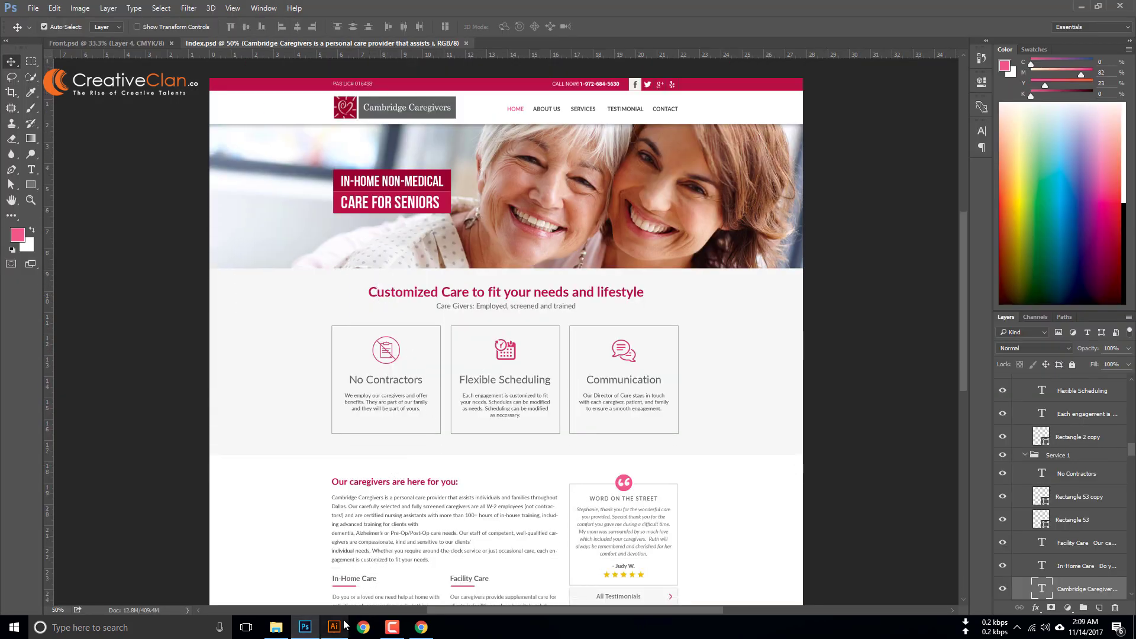
pyautogui.click(422, 627)
# Step: View the post's photo full size, close it, and bring up Illustrator's blank Untitled-1 artboard
pyautogui.scroll(-9, 504, 406)
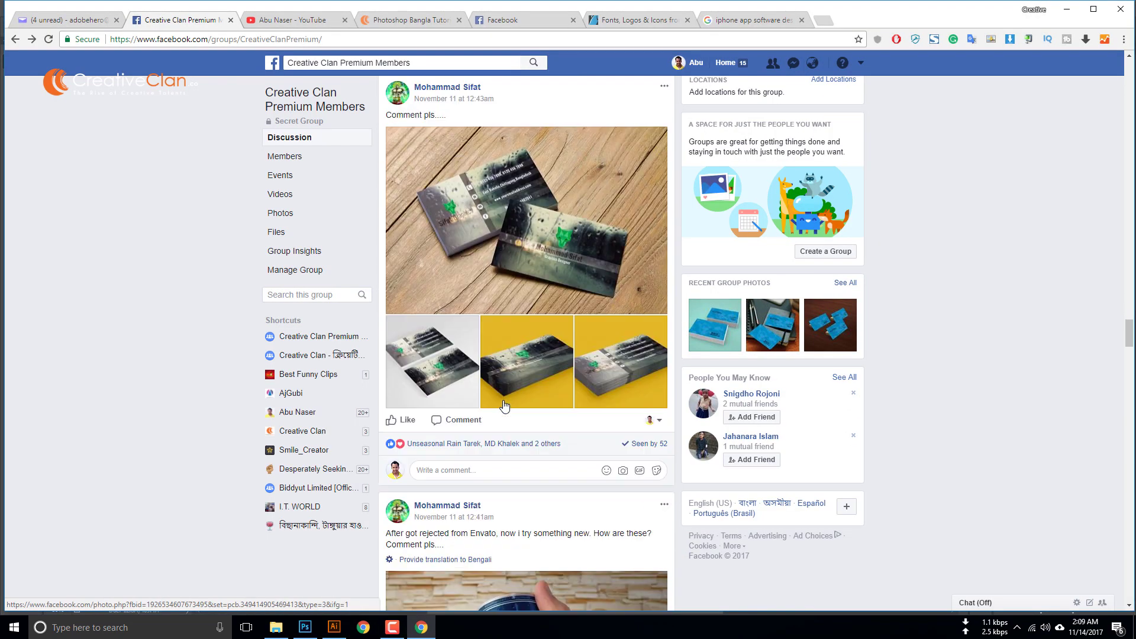
pyautogui.click(487, 239)
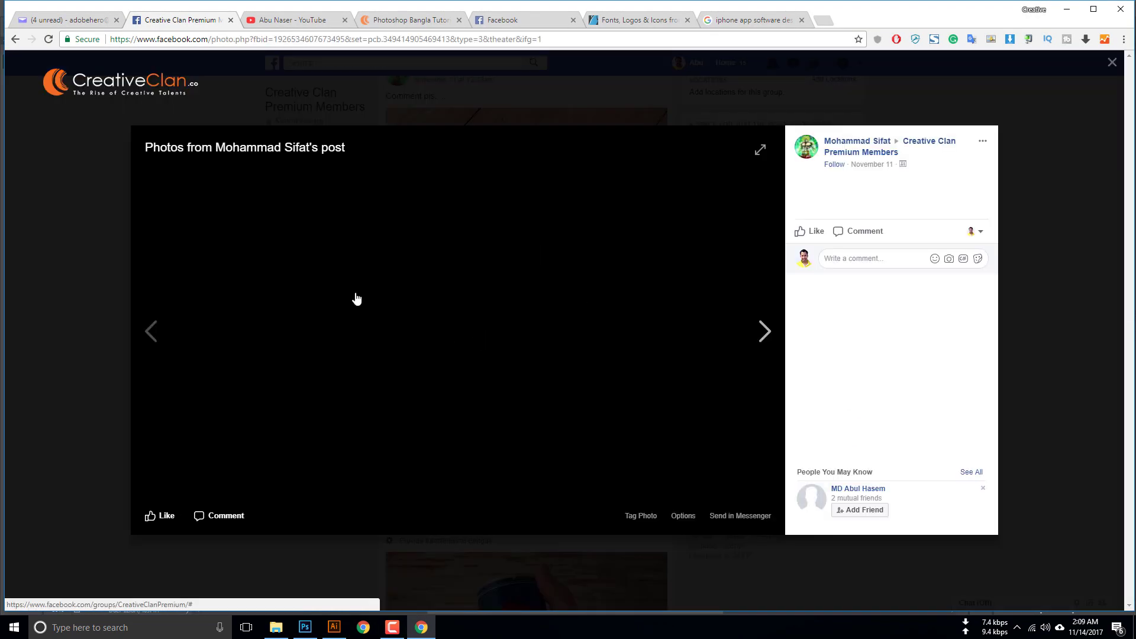
pyautogui.click(86, 299)
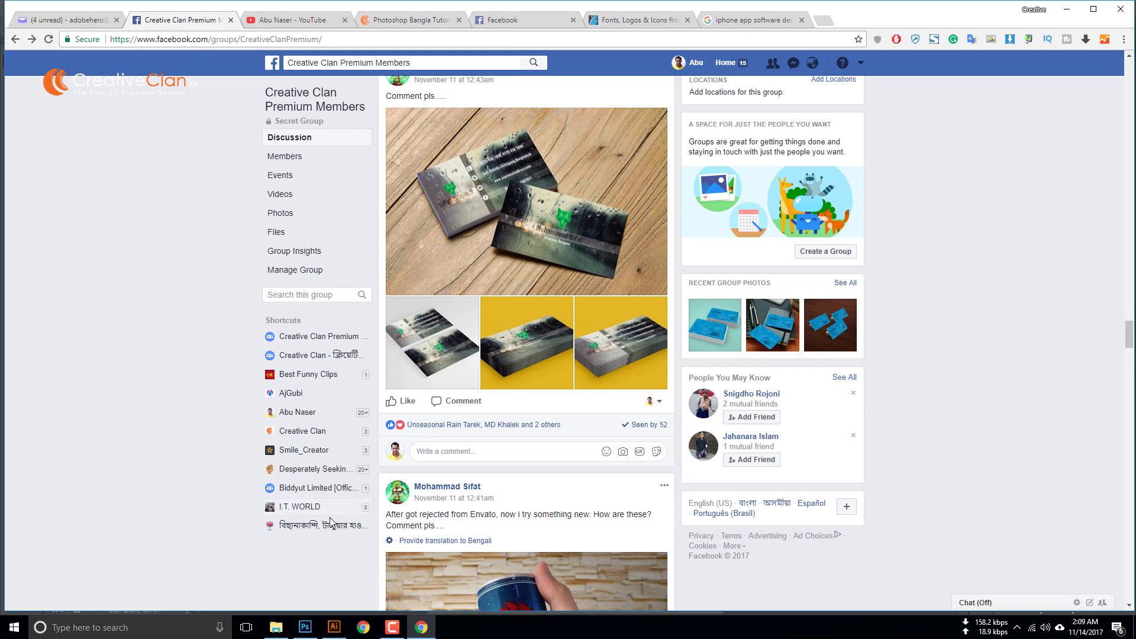
pyautogui.click(335, 628)
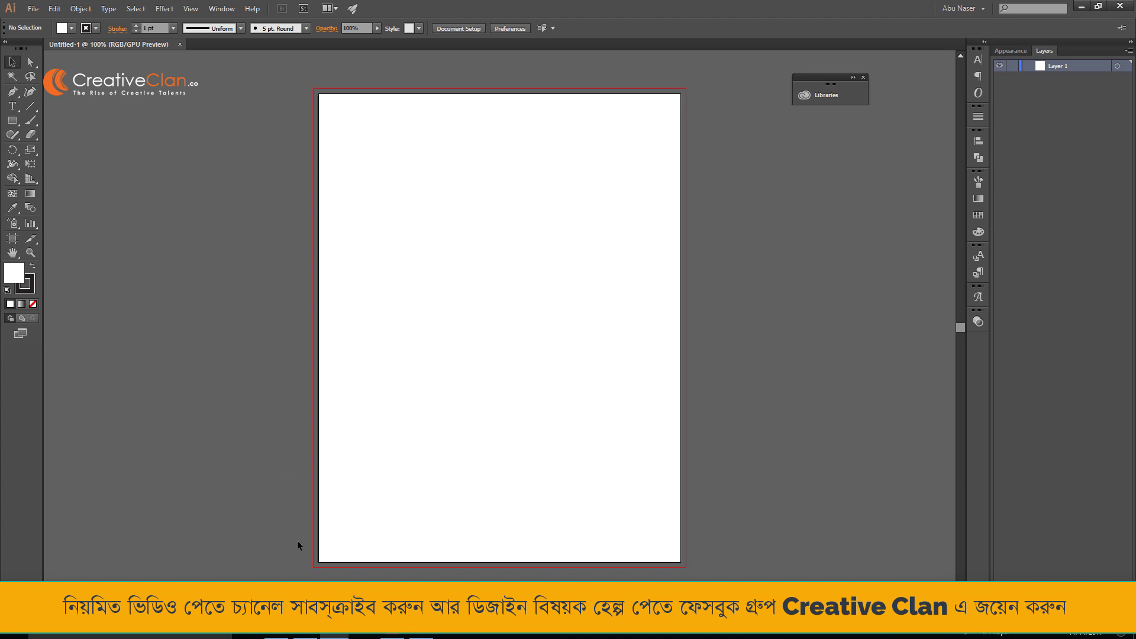
# Step: Bring Photoshop to the front with the Front.psd postcard document active
pyautogui.moveTo(421, 636)
pyautogui.click(306, 635)
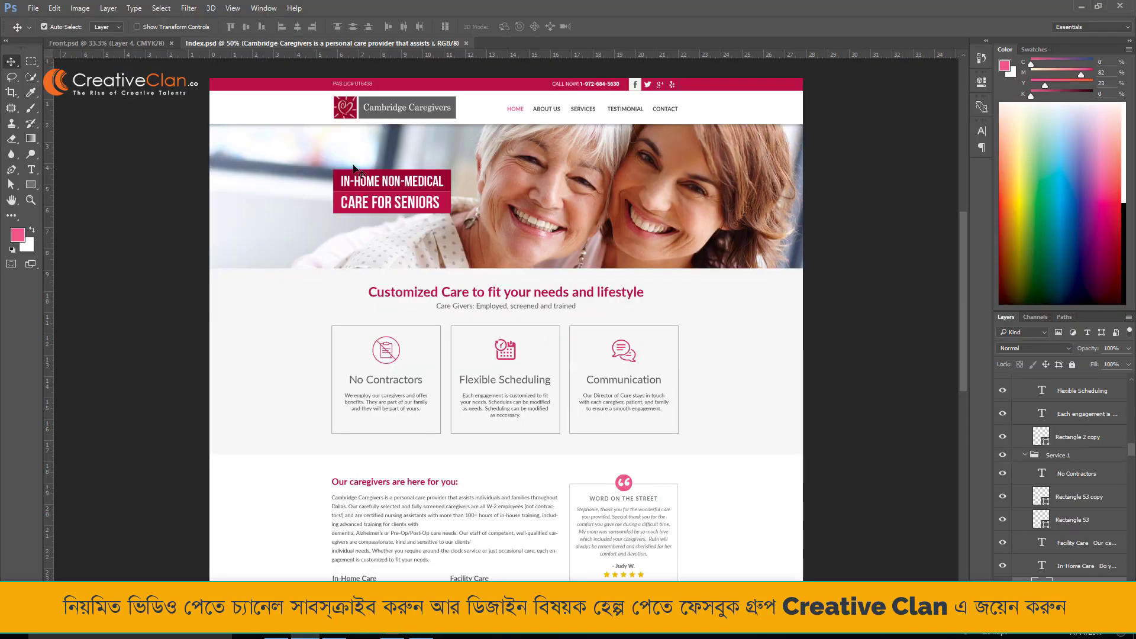
pyautogui.click(112, 42)
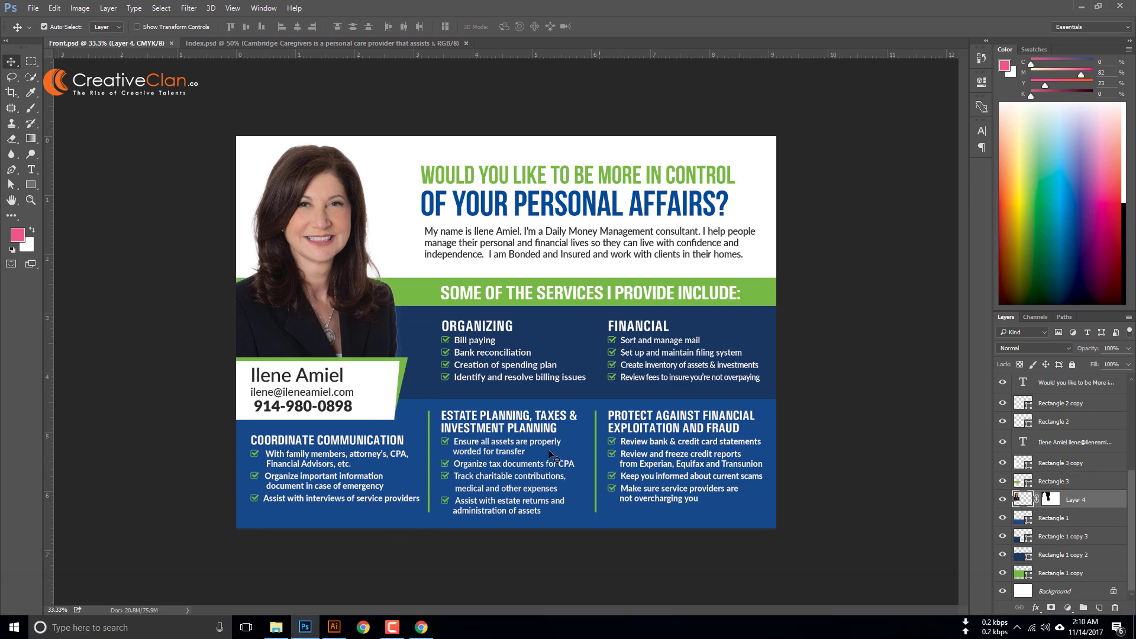
# Step: Save a Photoshop PDF copy, Front.pdf, with the High Quality Print preset, then return to Chrome
pyautogui.click(34, 8)
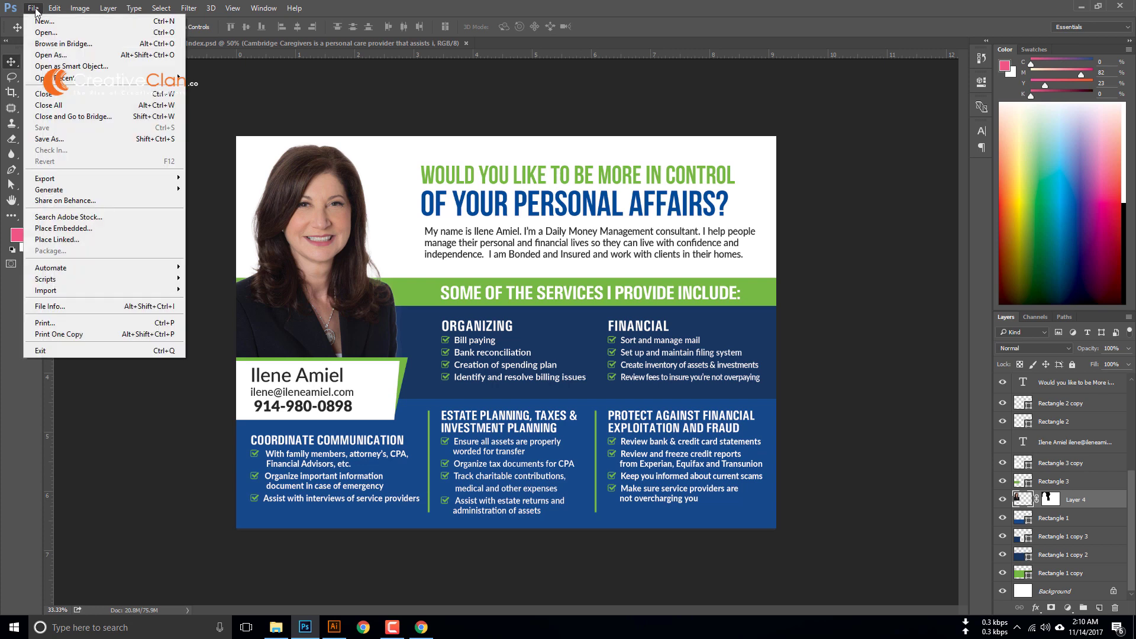
pyautogui.click(65, 139)
pyautogui.click(260, 274)
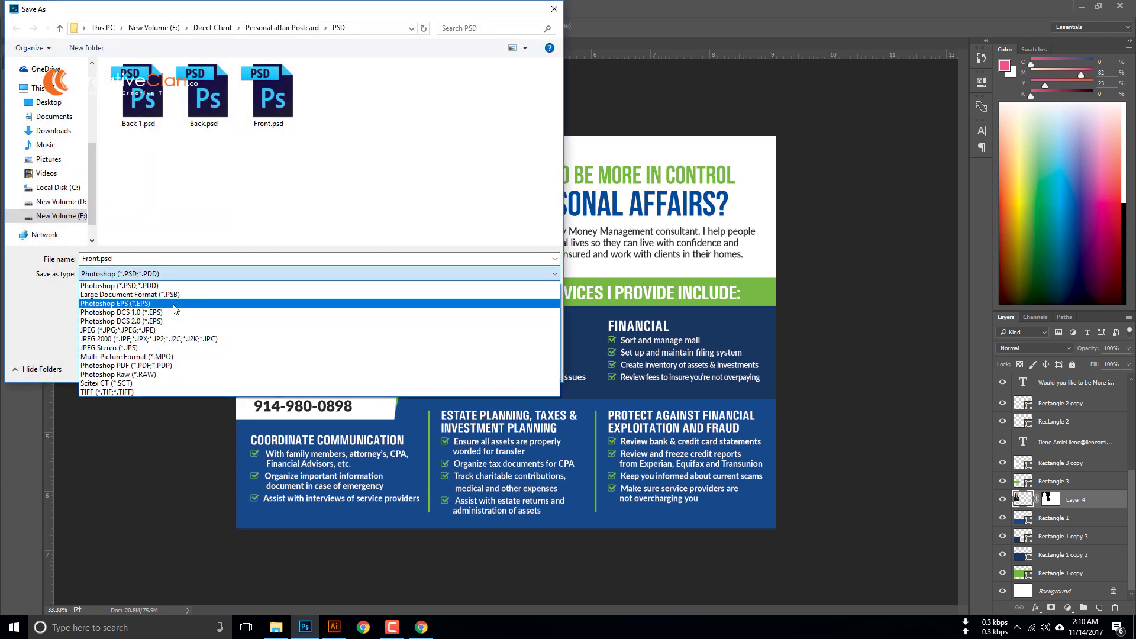
pyautogui.click(176, 365)
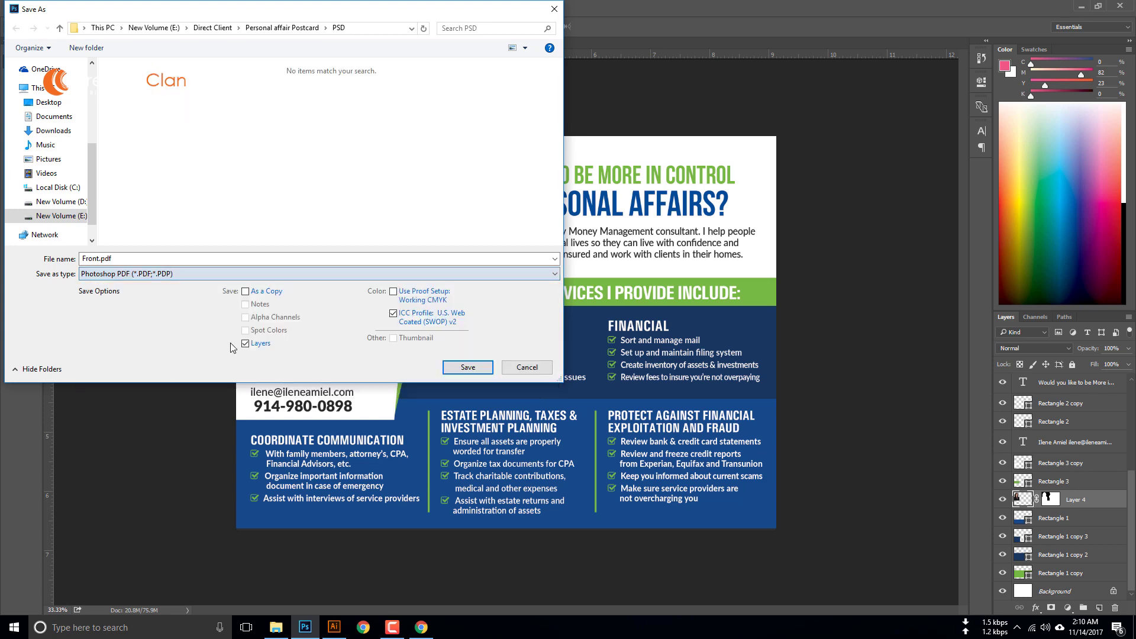
pyautogui.click(467, 368)
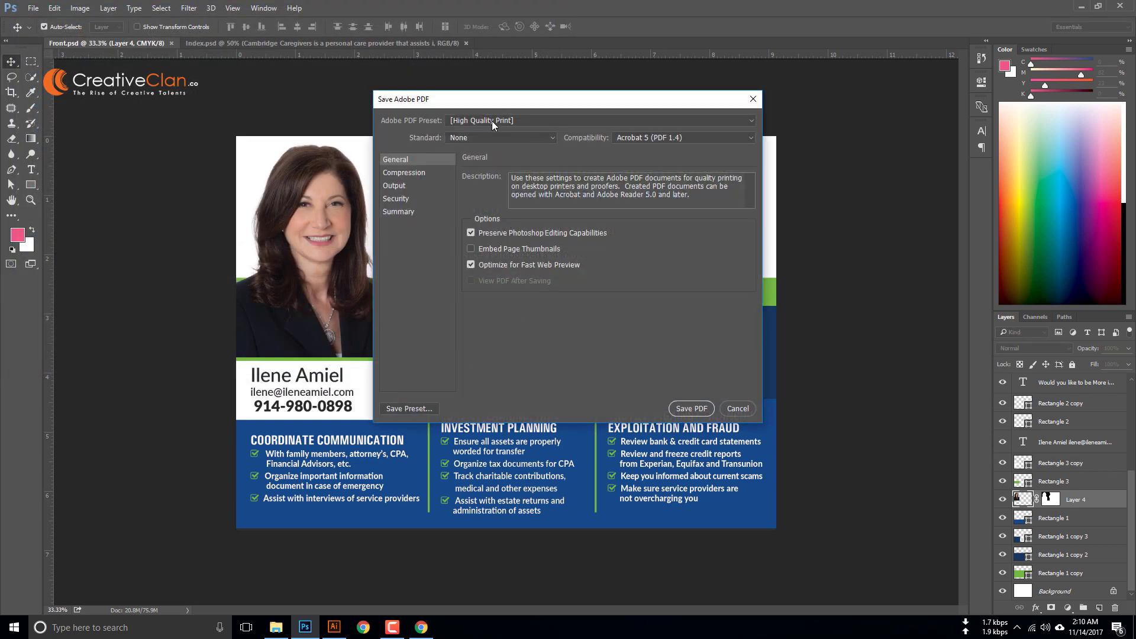
pyautogui.click(497, 121)
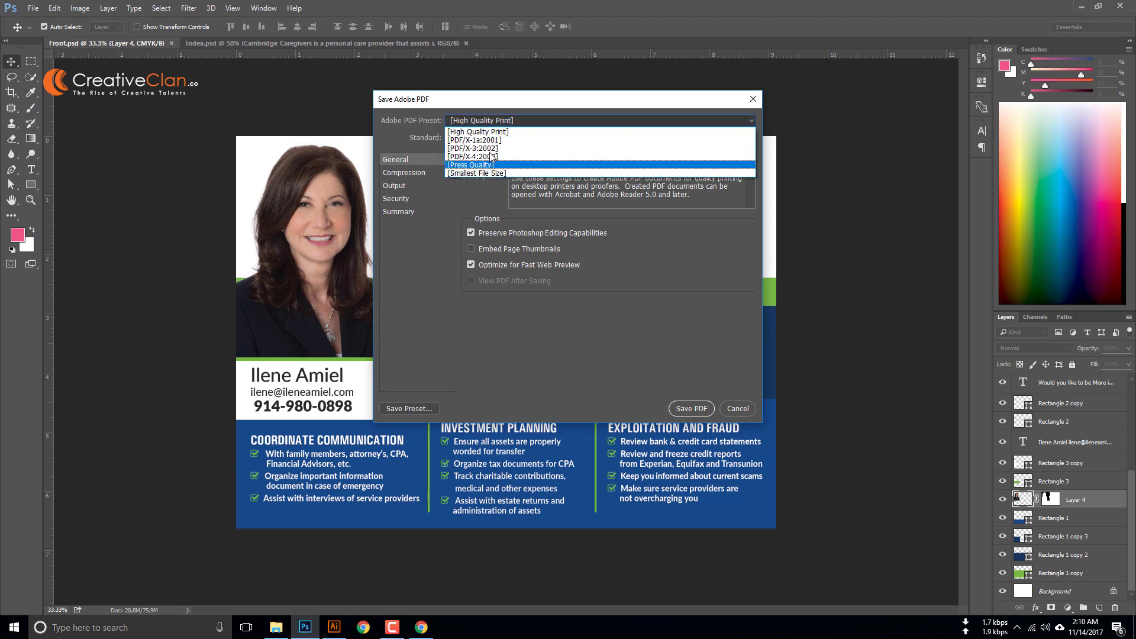
pyautogui.click(497, 133)
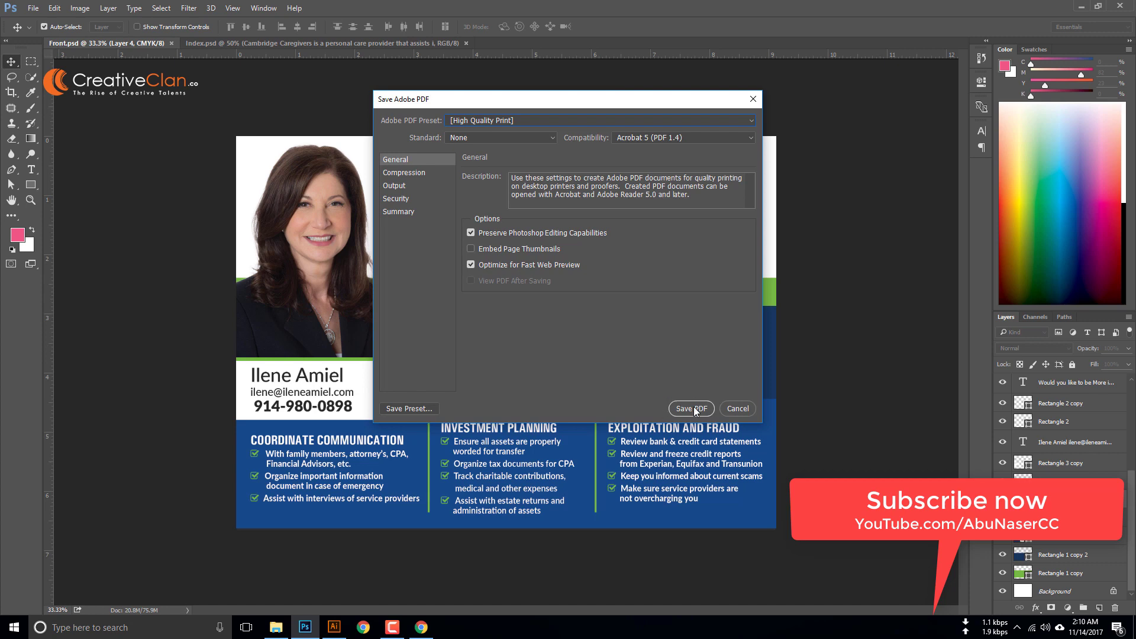
pyautogui.click(739, 411)
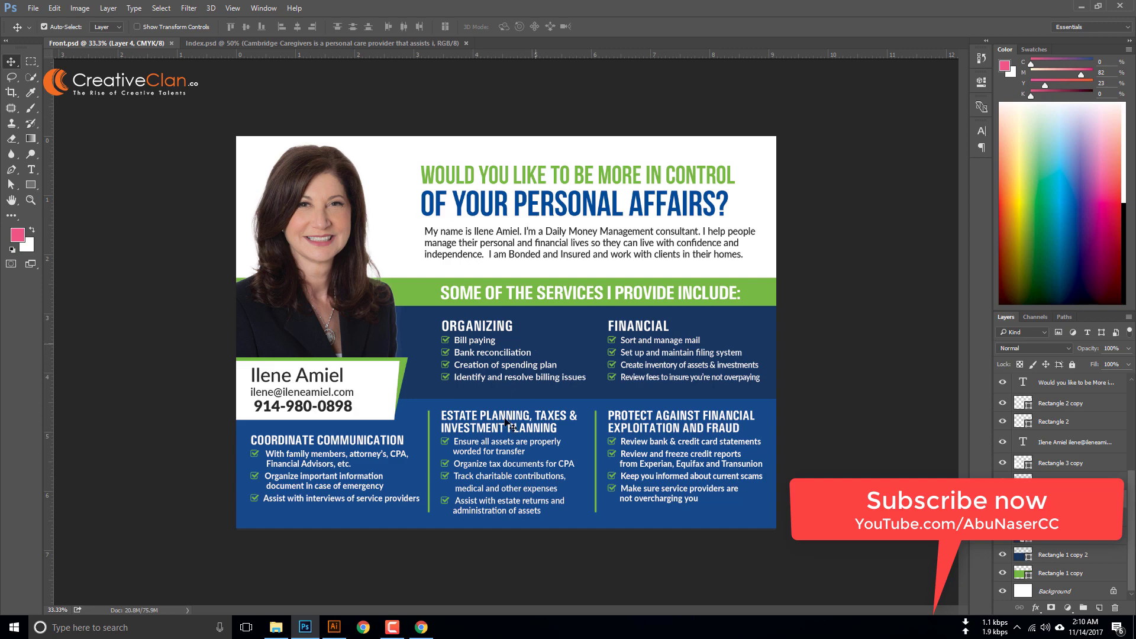
pyautogui.click(421, 626)
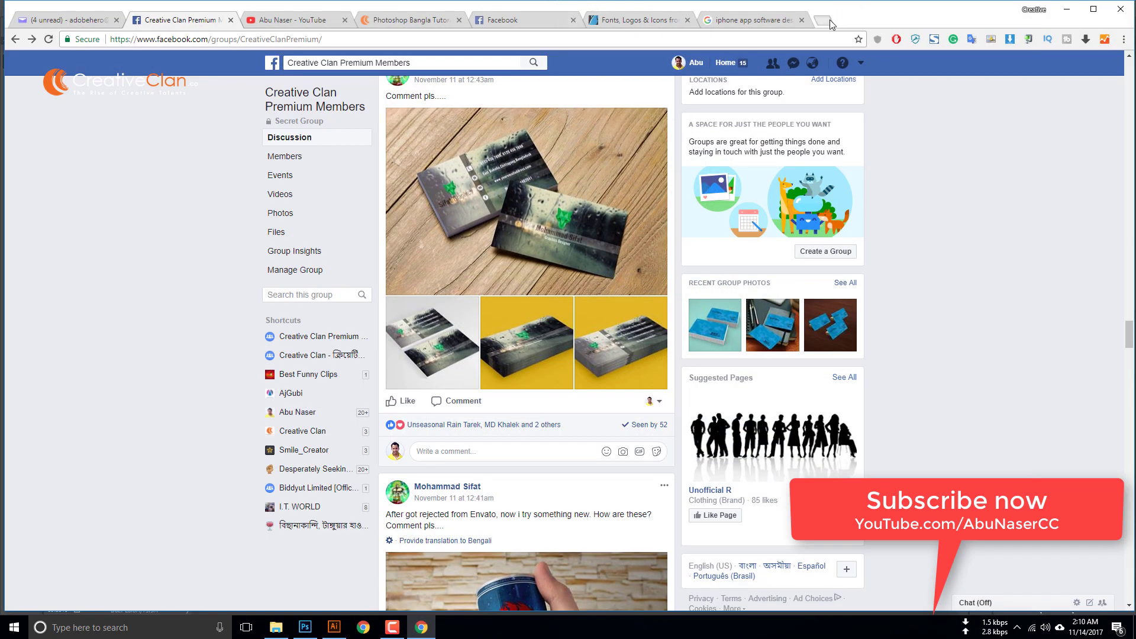
# Step: Google 'online printer' in a new tab and open the Onlineprinters.com result in its own tab
pyautogui.click(822, 21)
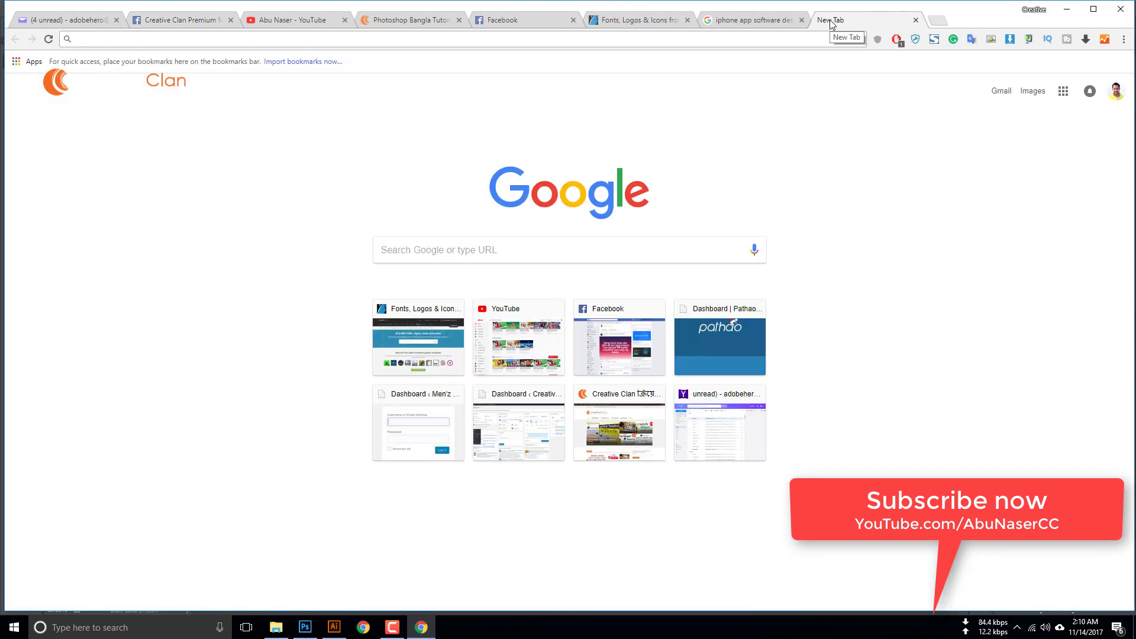
pyautogui.write('onli')
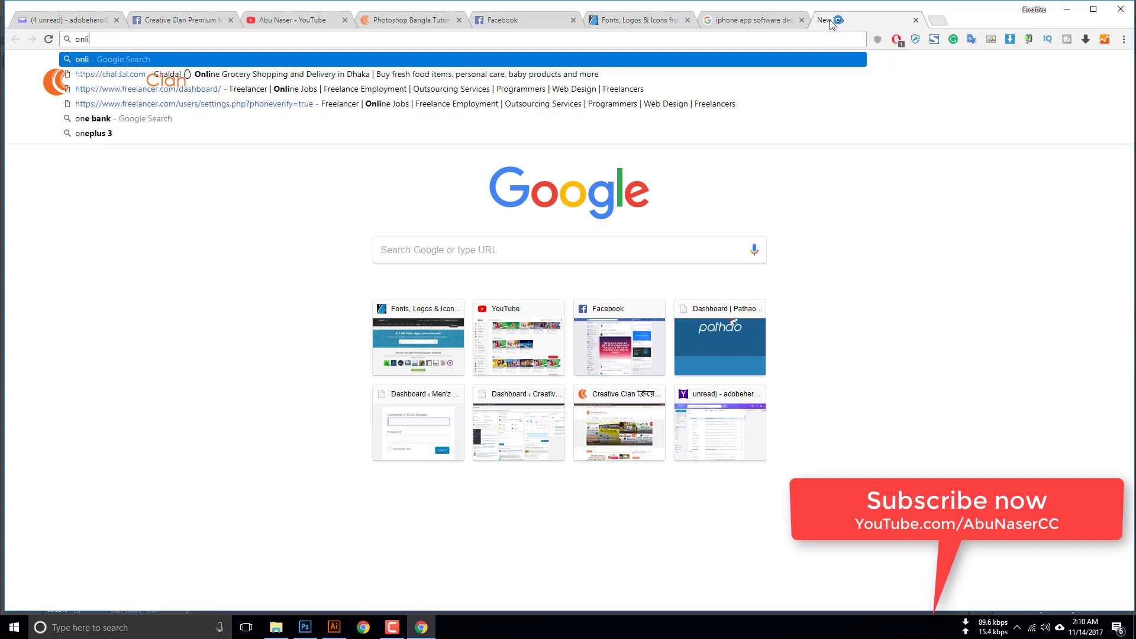
pyautogui.write('ne printer')
pyautogui.press('Return')
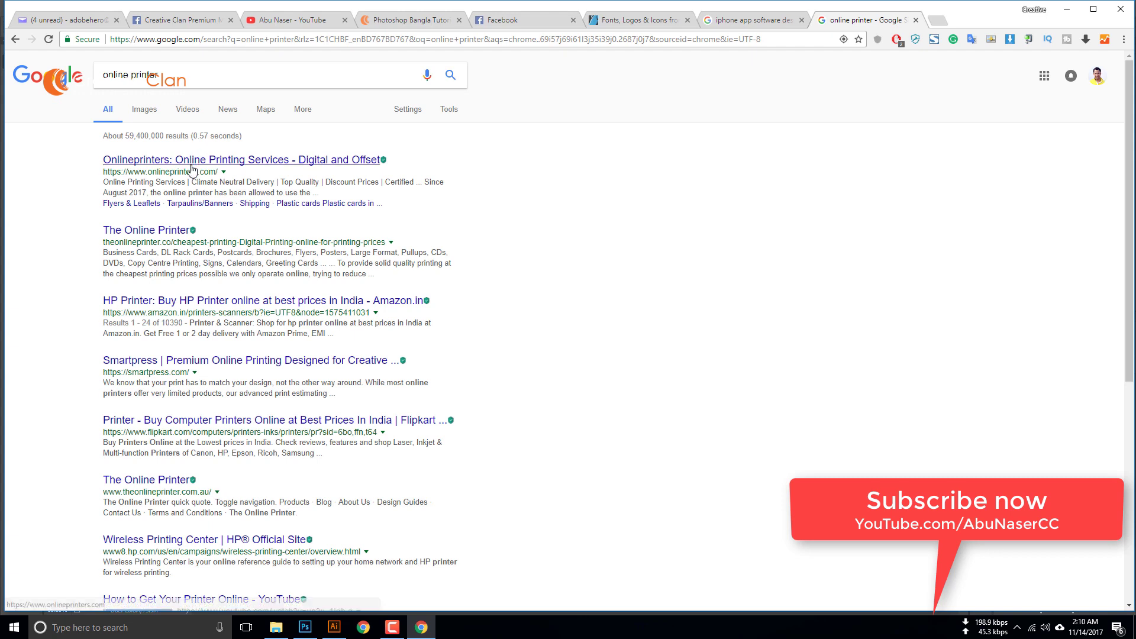
pyautogui.middleClick(178, 160)
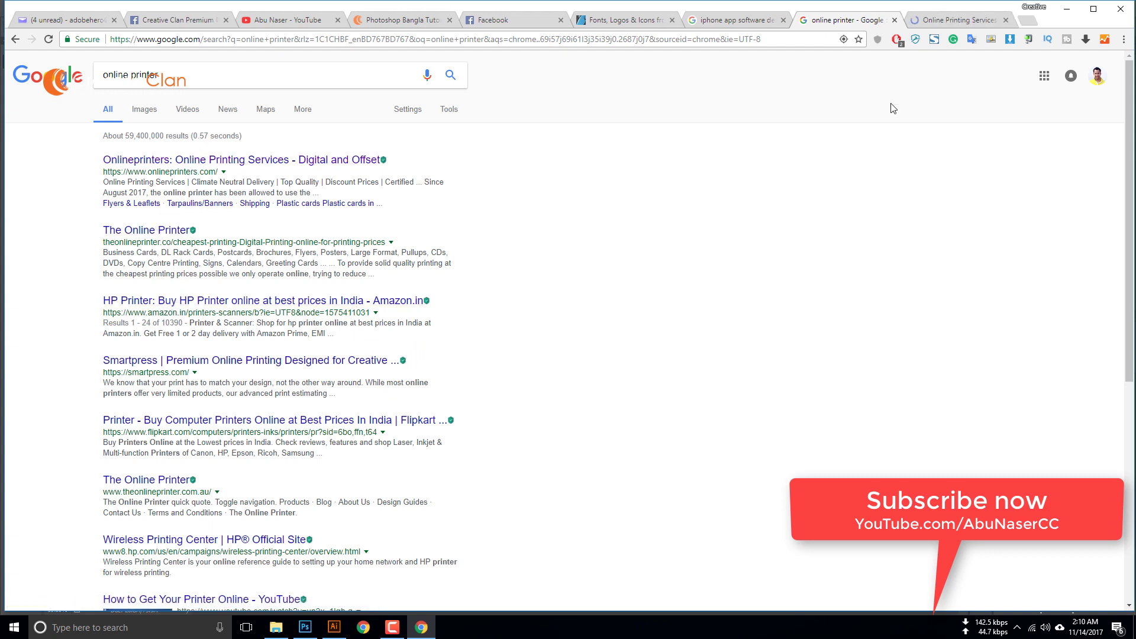
pyautogui.click(954, 18)
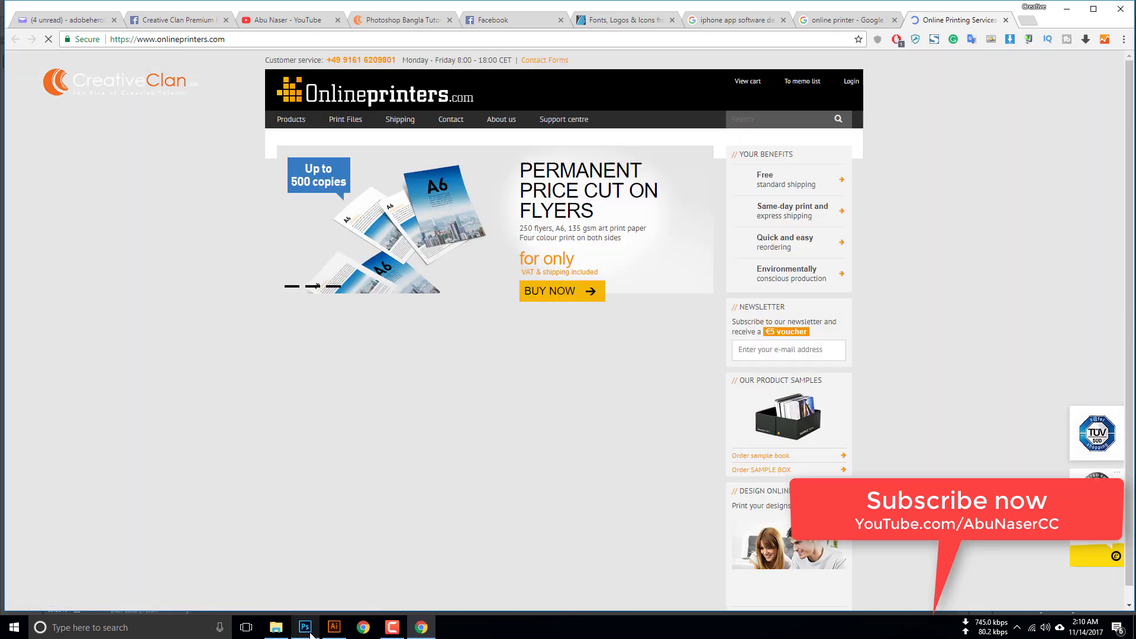
# Step: Zoom out on Illustrator's blank Untitled-1 artboard, glance at the File menu, then return to Photoshop
pyautogui.click(339, 634)
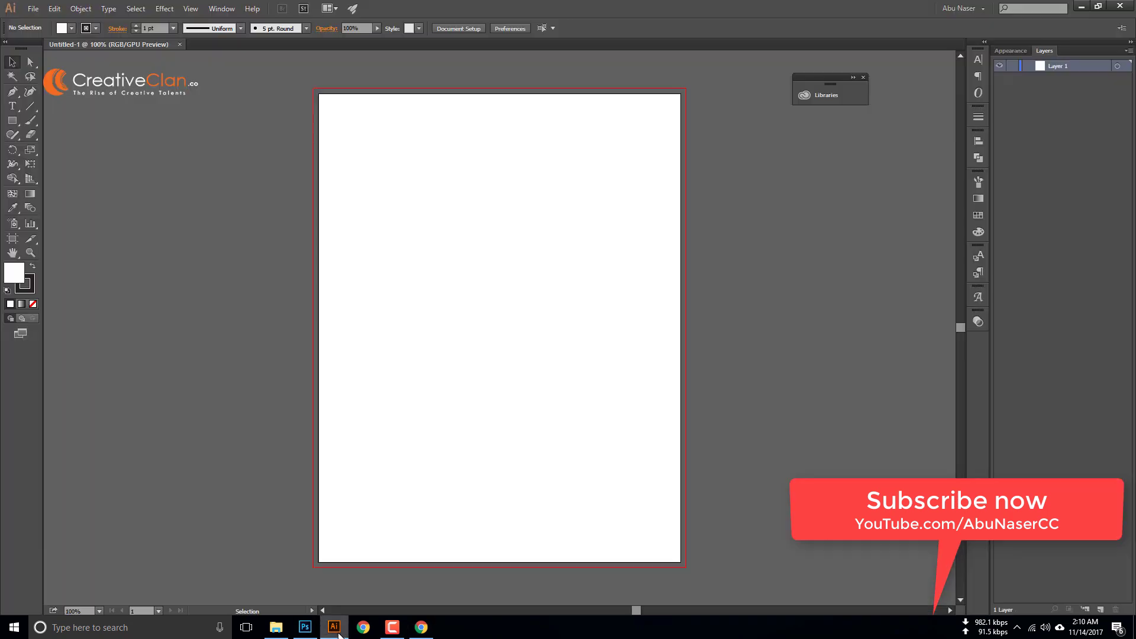
pyautogui.scroll(-1, 318, 410)
pyautogui.scroll(2, 318, 410)
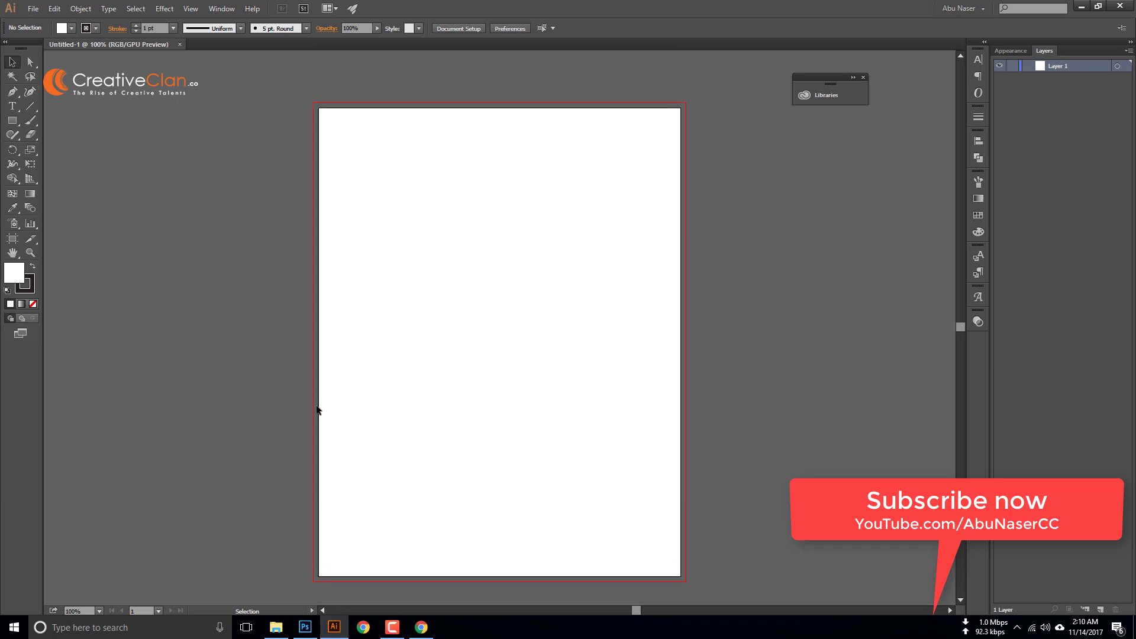
pyautogui.hotkey('ctrl', '-')
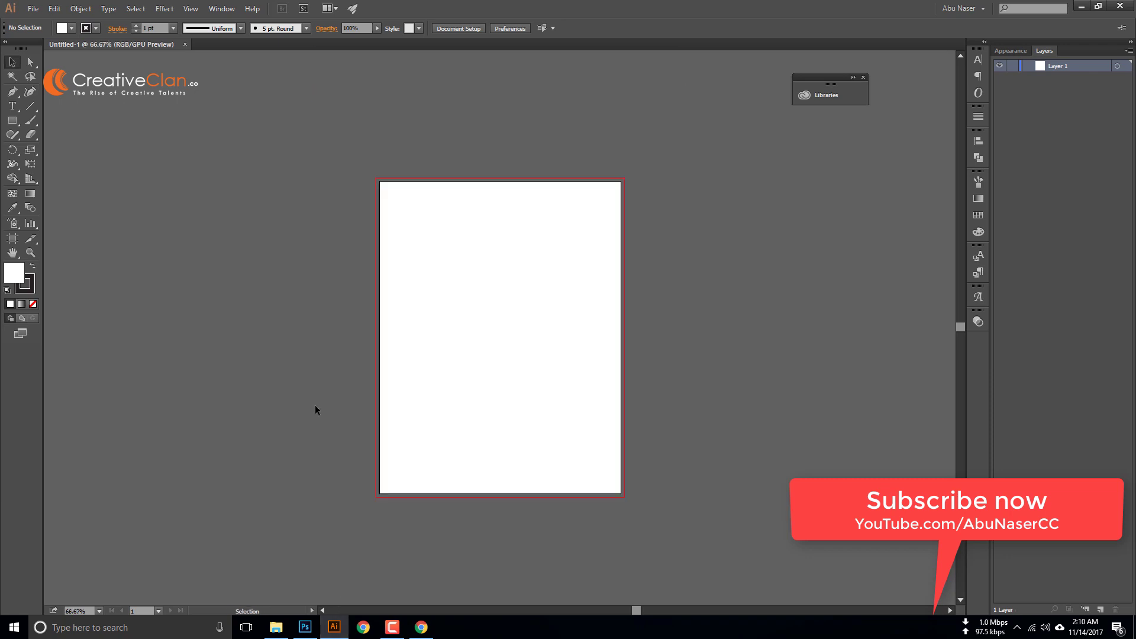
pyautogui.click(33, 9)
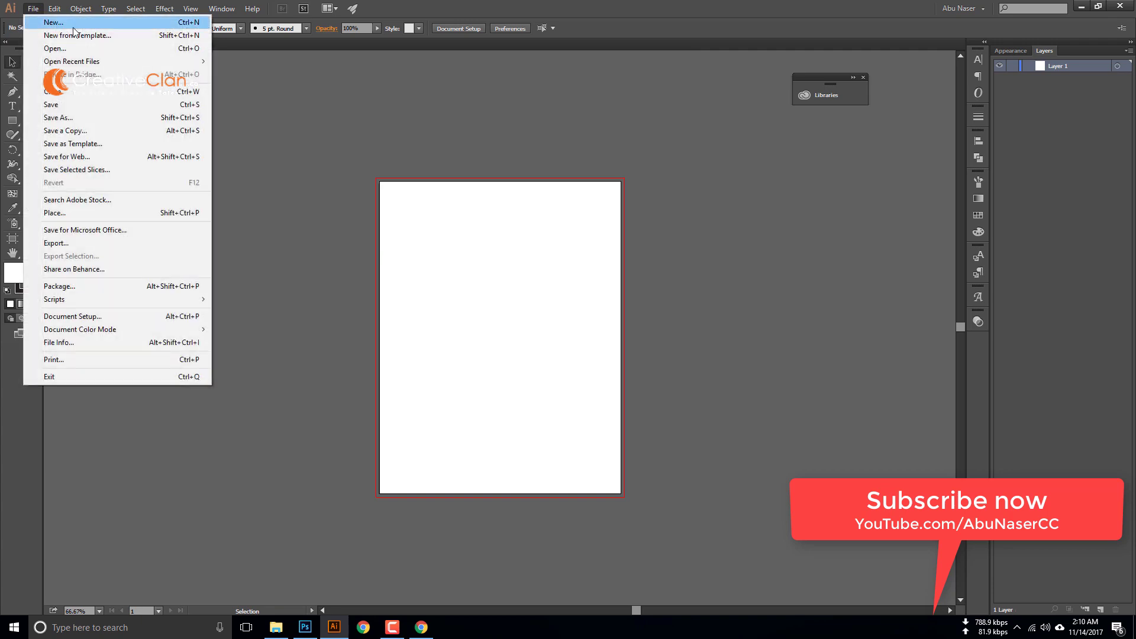
pyautogui.click(232, 99)
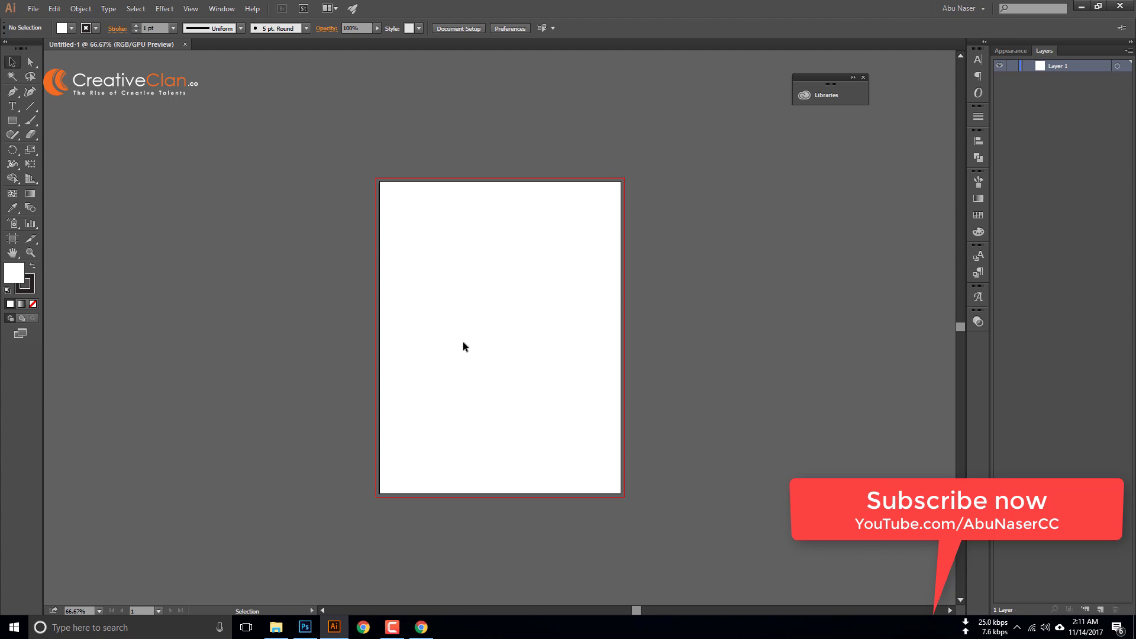
pyautogui.click(305, 626)
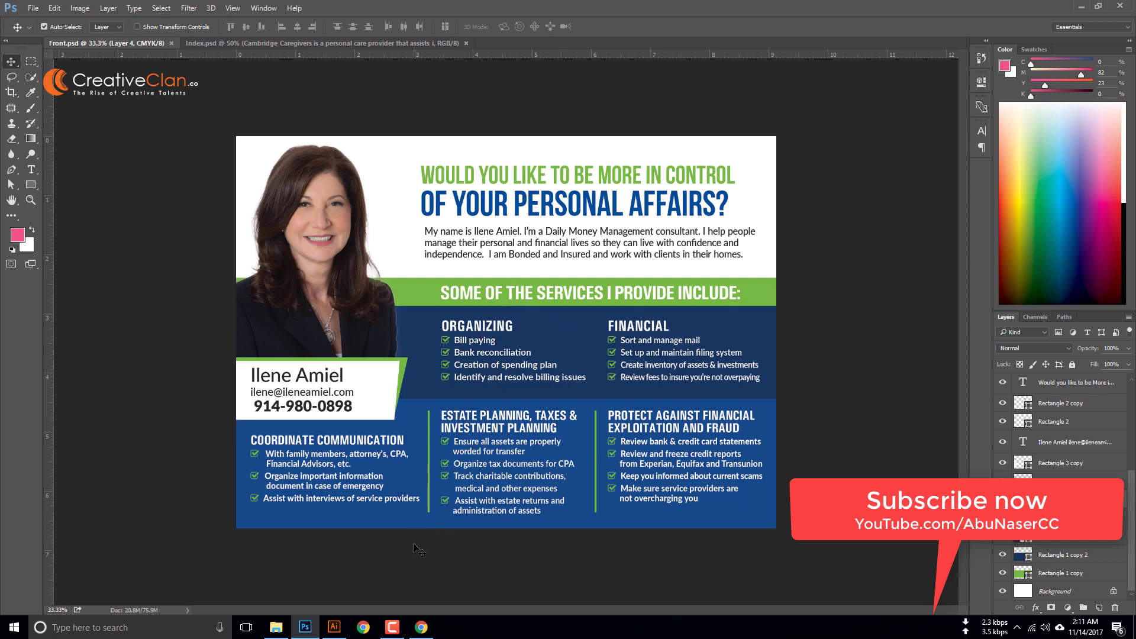
pyautogui.click(421, 627)
pyautogui.click(334, 627)
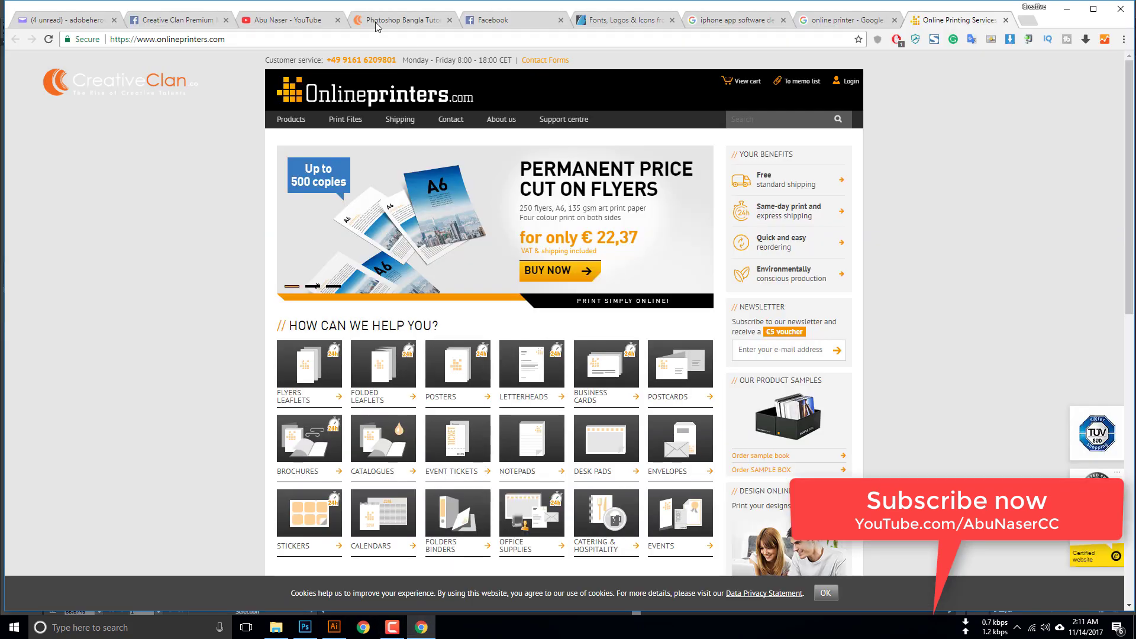
pyautogui.click(421, 627)
pyautogui.click(504, 21)
pyautogui.click(414, 20)
pyautogui.click(203, 22)
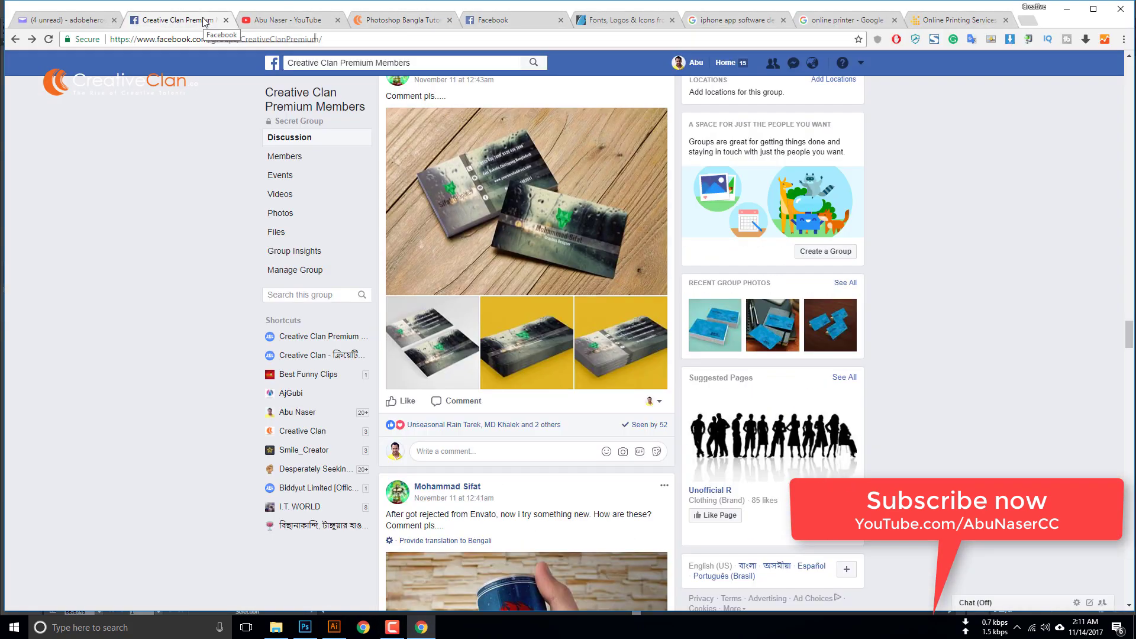
pyautogui.click(491, 21)
pyautogui.click(425, 22)
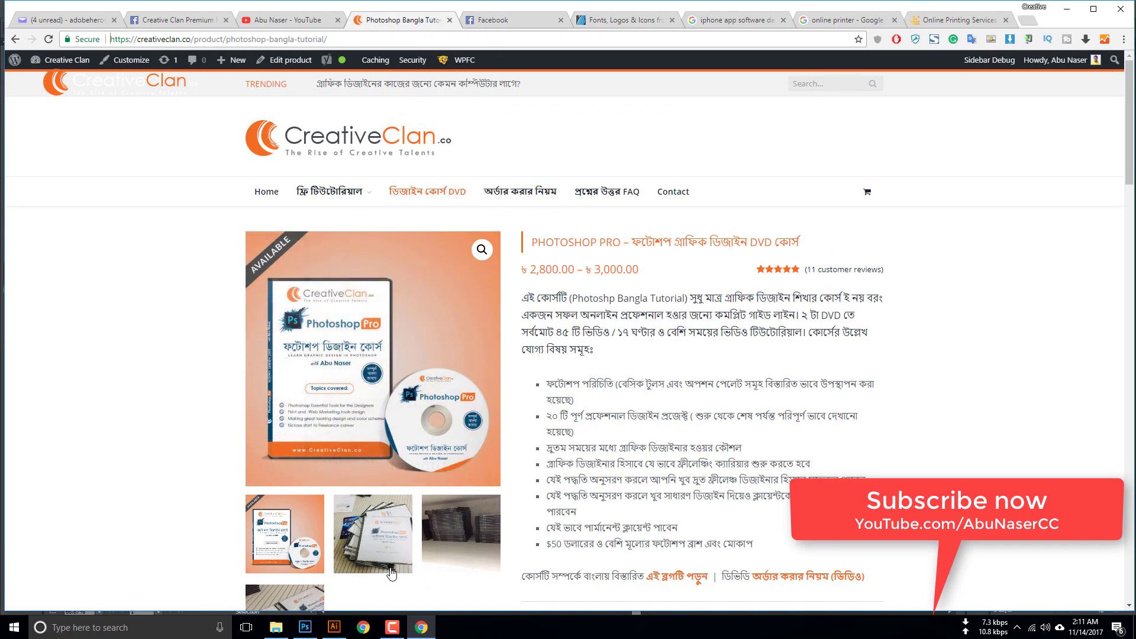
pyautogui.click(334, 628)
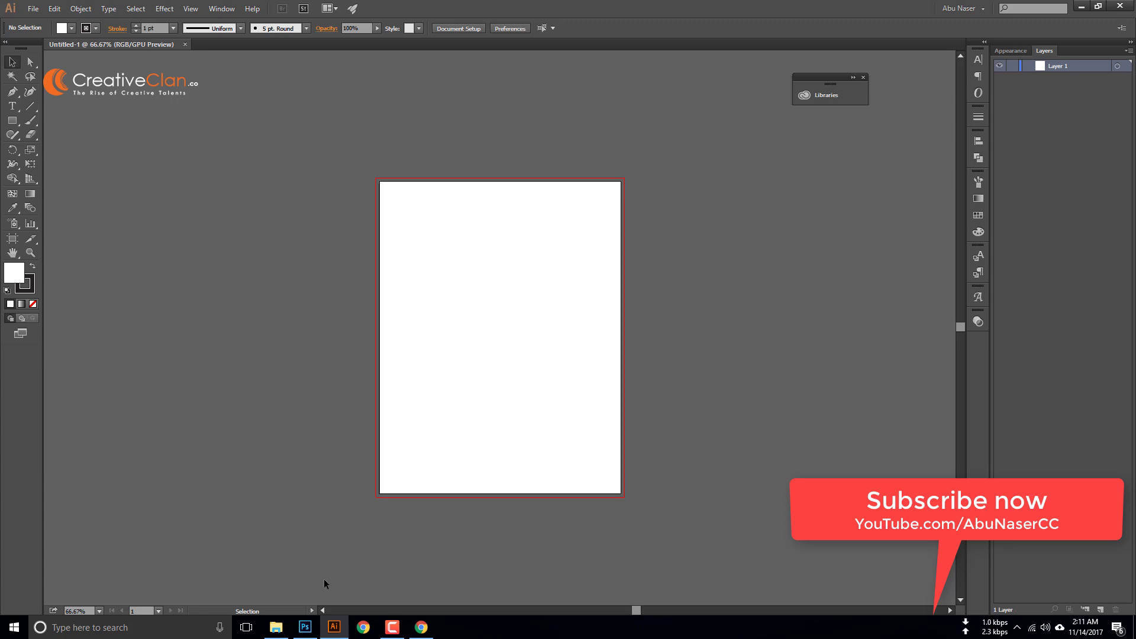
pyautogui.click(334, 628)
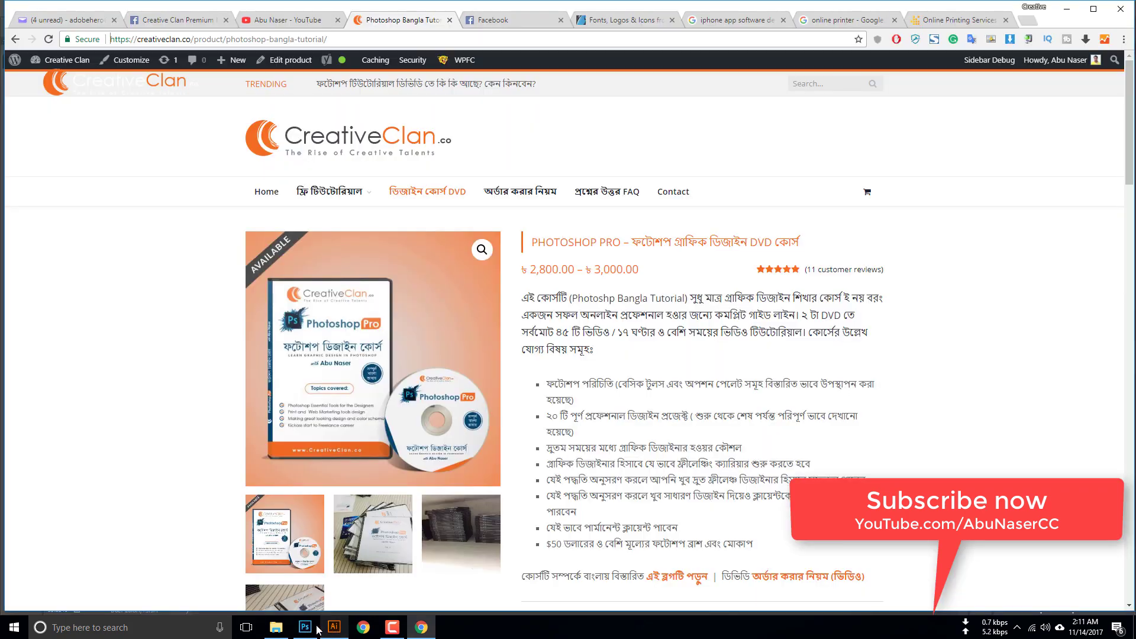
pyautogui.click(305, 627)
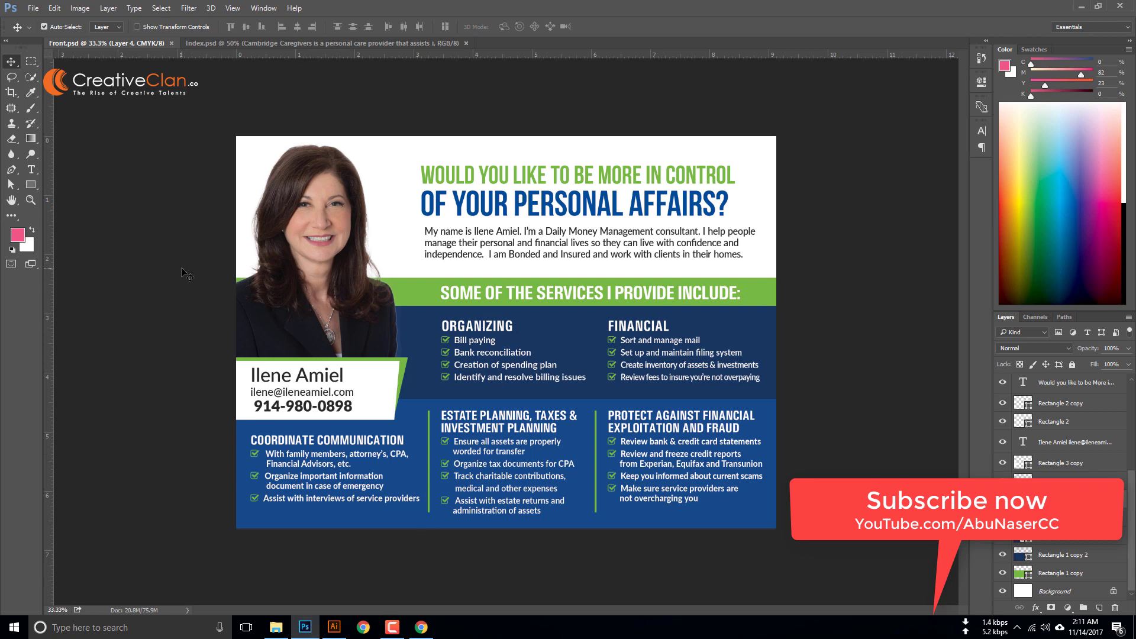
pyautogui.click(251, 45)
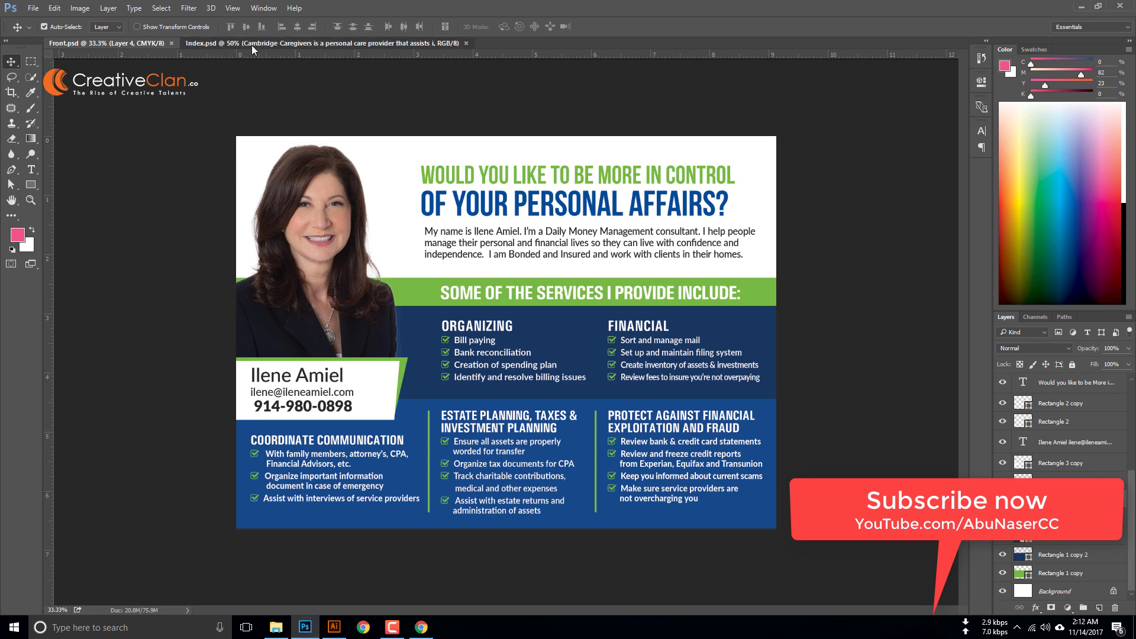
pyautogui.click(144, 43)
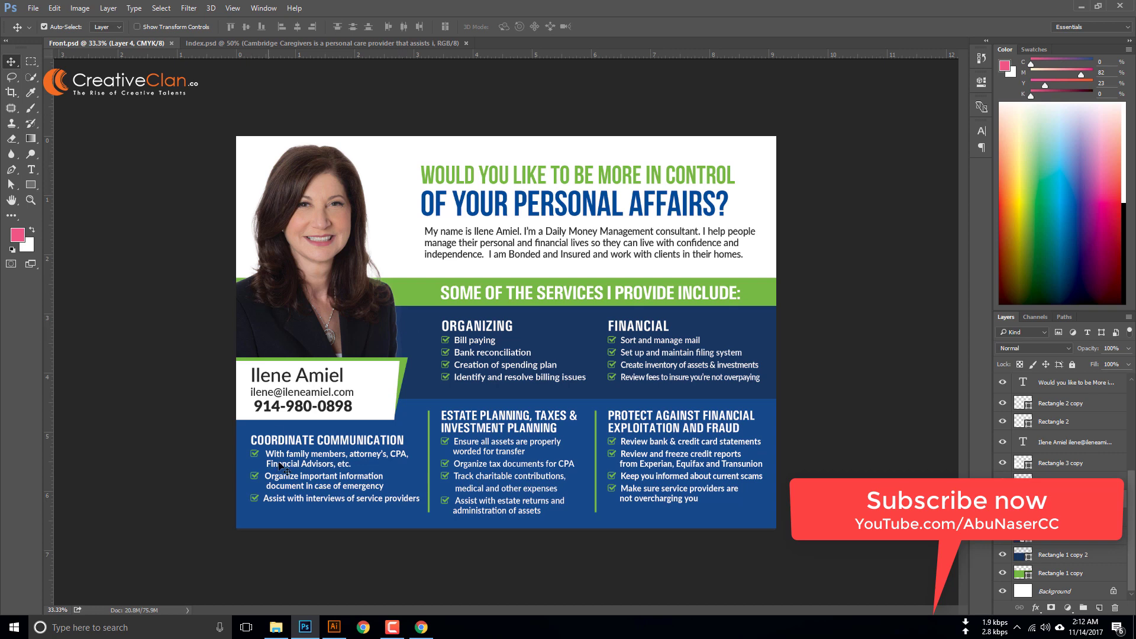
pyautogui.moveTo(338, 631)
pyautogui.click(334, 626)
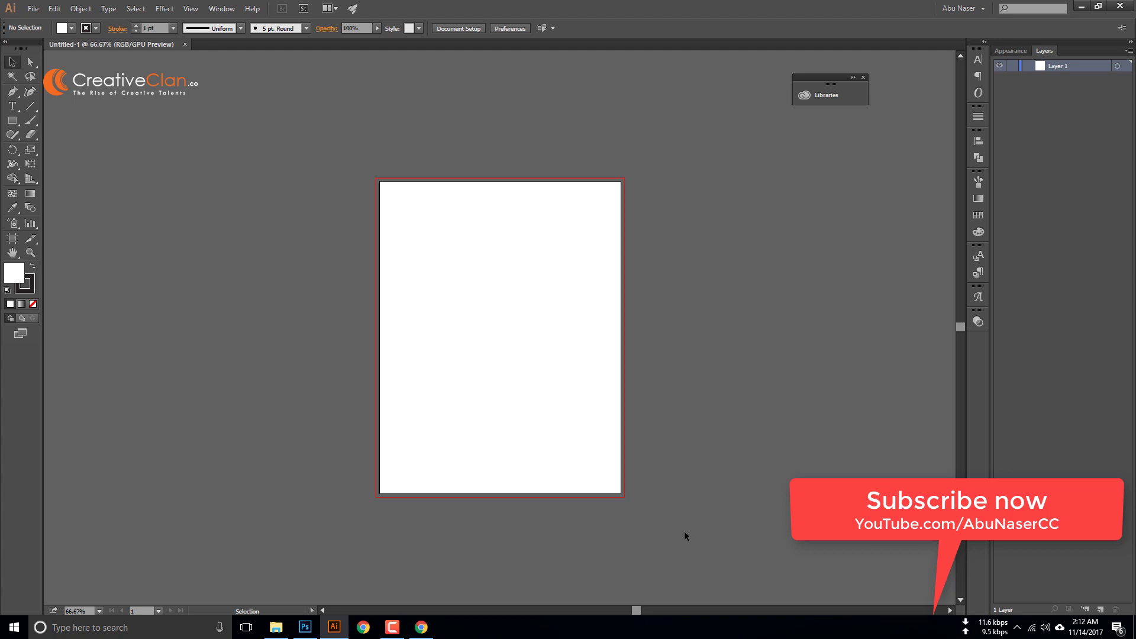
pyautogui.scroll(-2, 684, 531)
pyautogui.scroll(3, 684, 530)
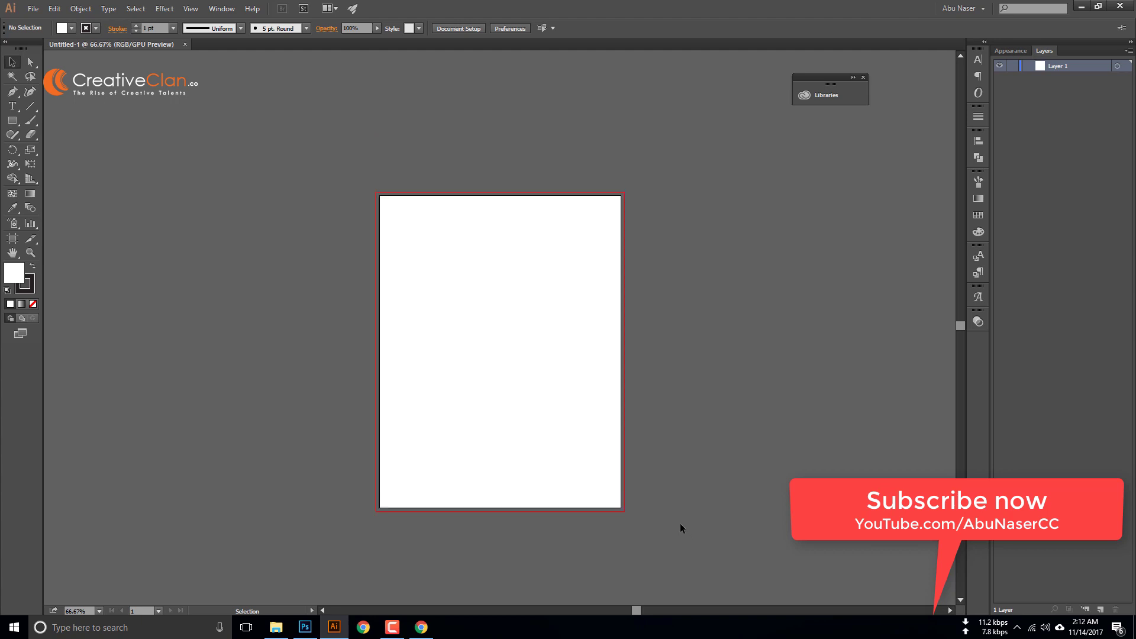
pyautogui.scroll(-3, 271, 309)
pyautogui.scroll(3, 271, 309)
pyautogui.click(304, 627)
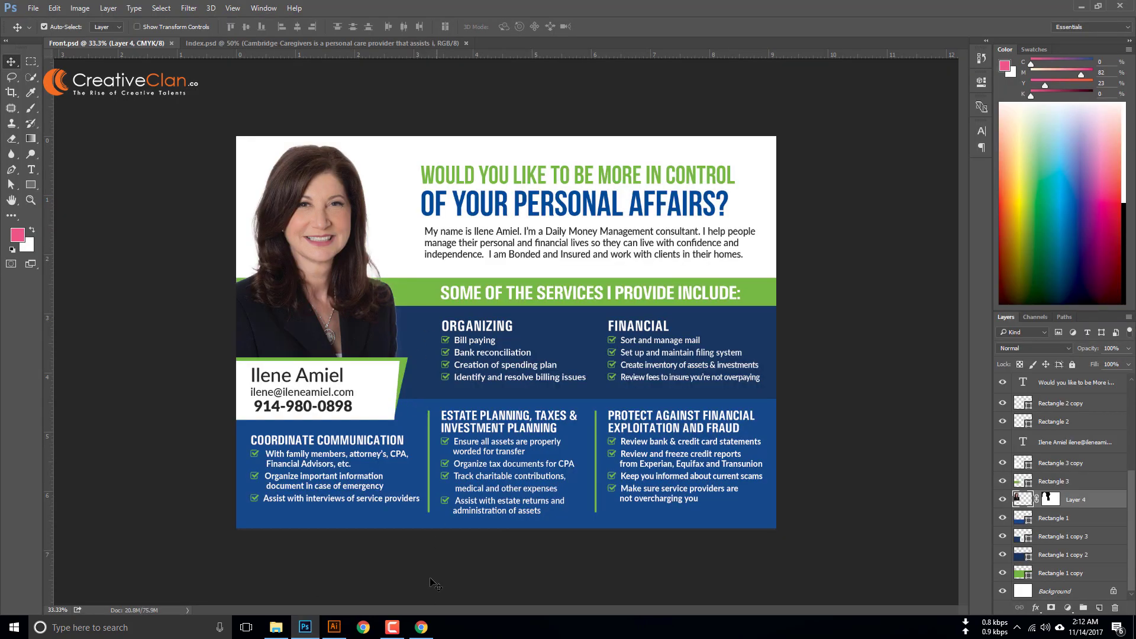
pyautogui.click(420, 627)
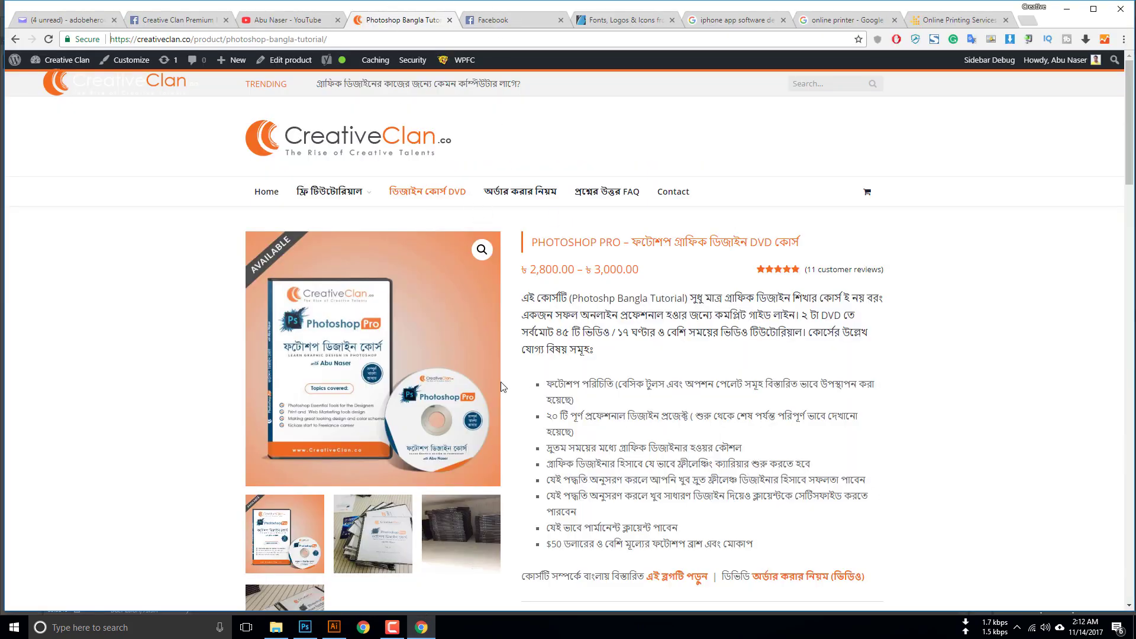
pyautogui.scroll(-1, 500, 387)
pyautogui.scroll(1, 462, 421)
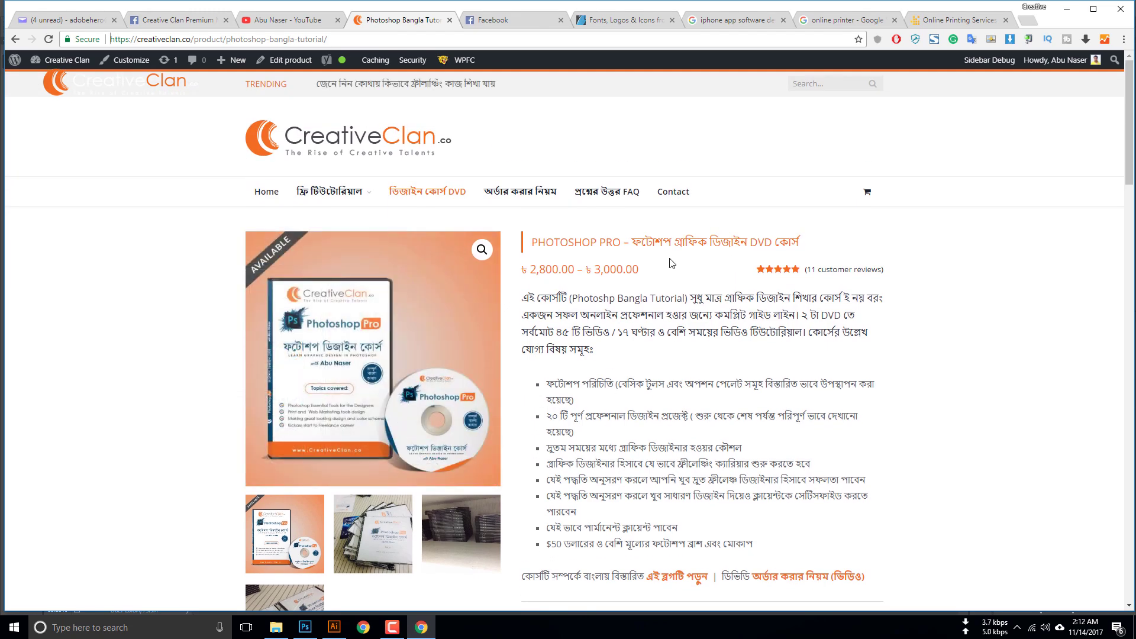
pyautogui.click(306, 628)
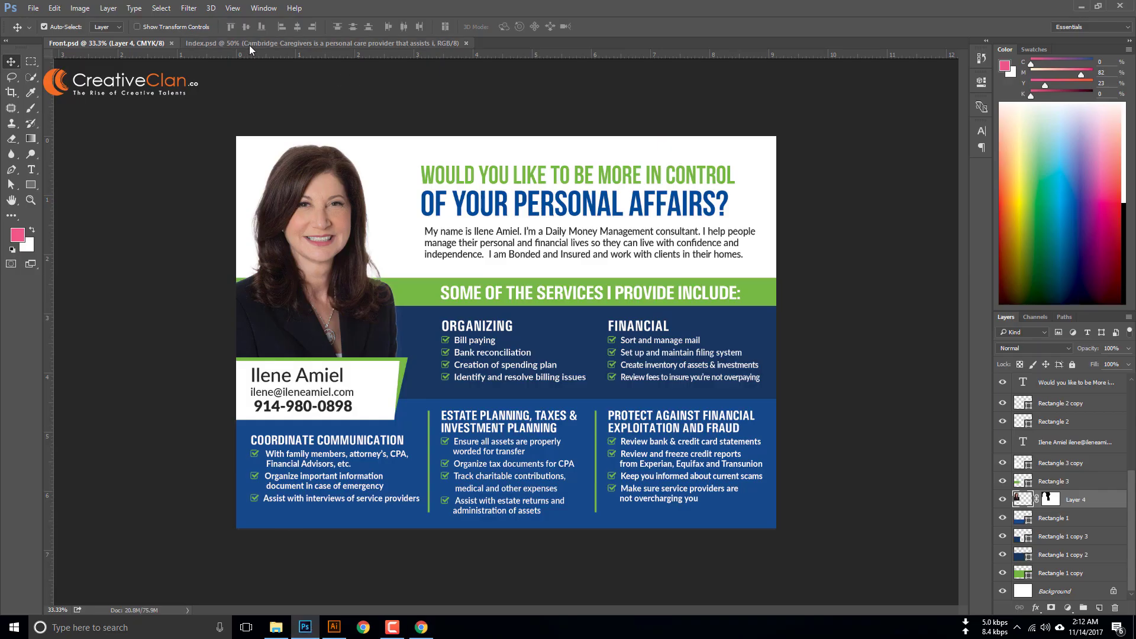
pyautogui.click(250, 45)
pyautogui.click(107, 43)
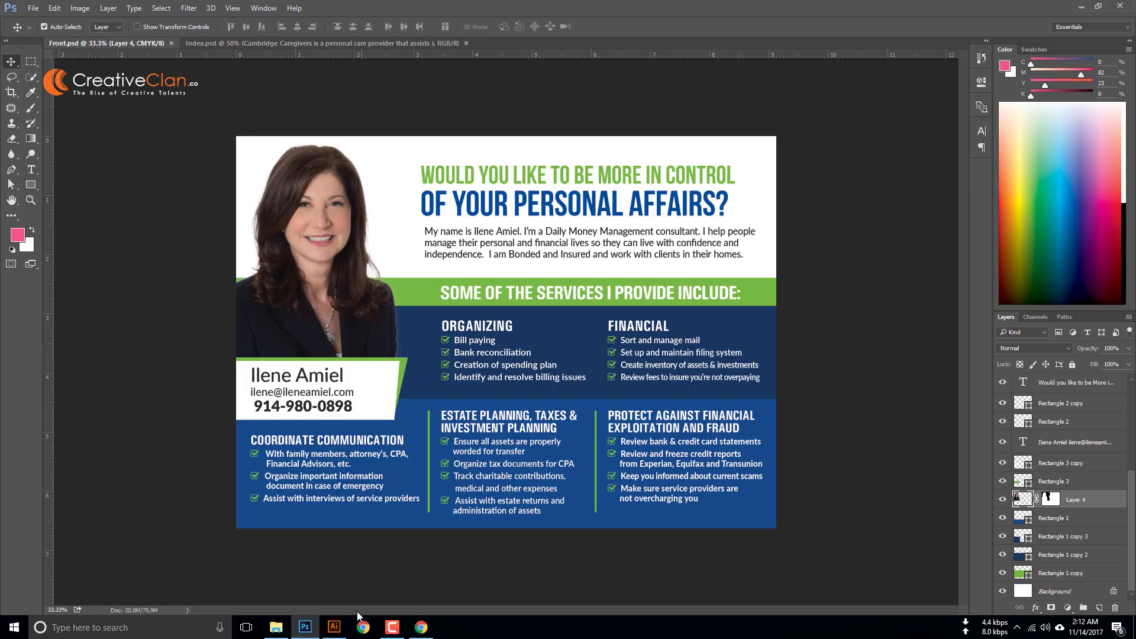
pyautogui.click(334, 628)
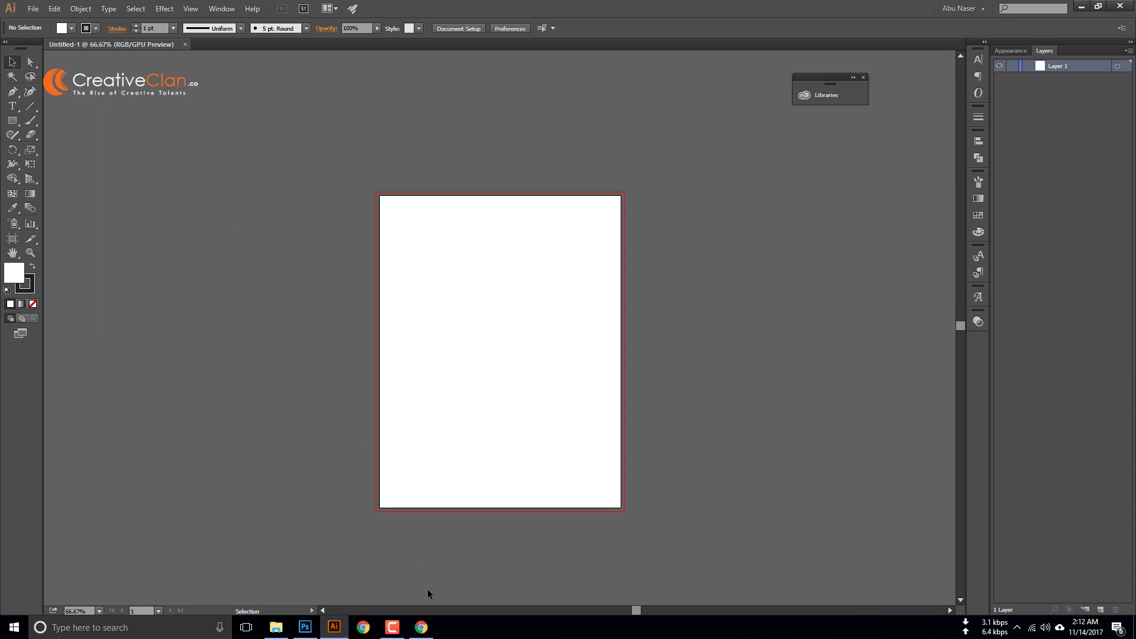
pyautogui.scroll(-1, 409, 463)
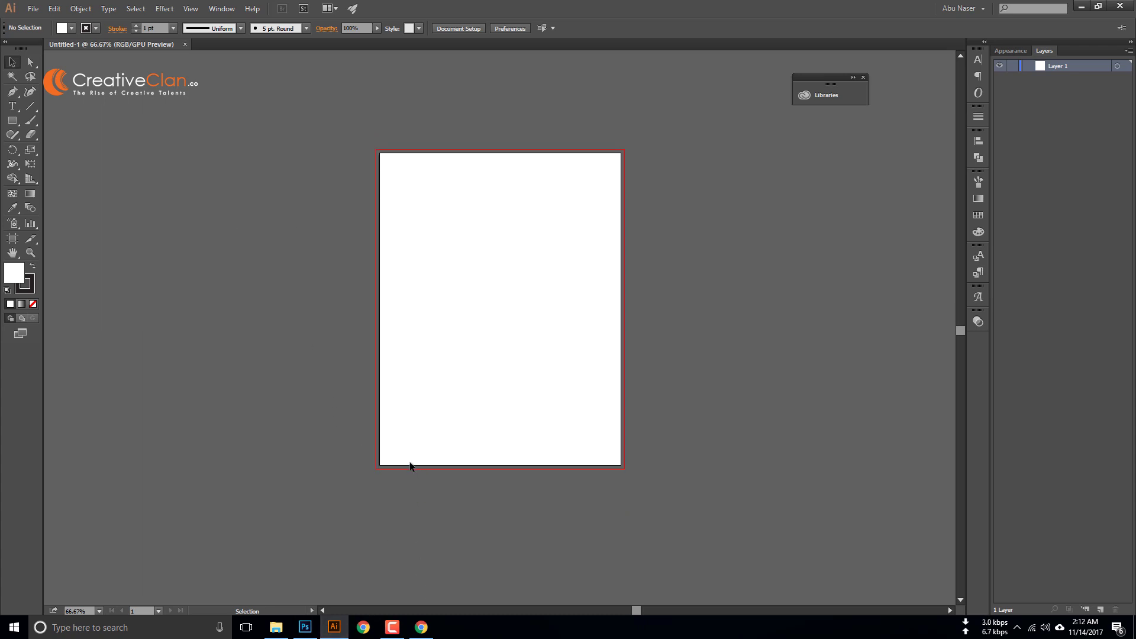
pyautogui.scroll(1, 410, 465)
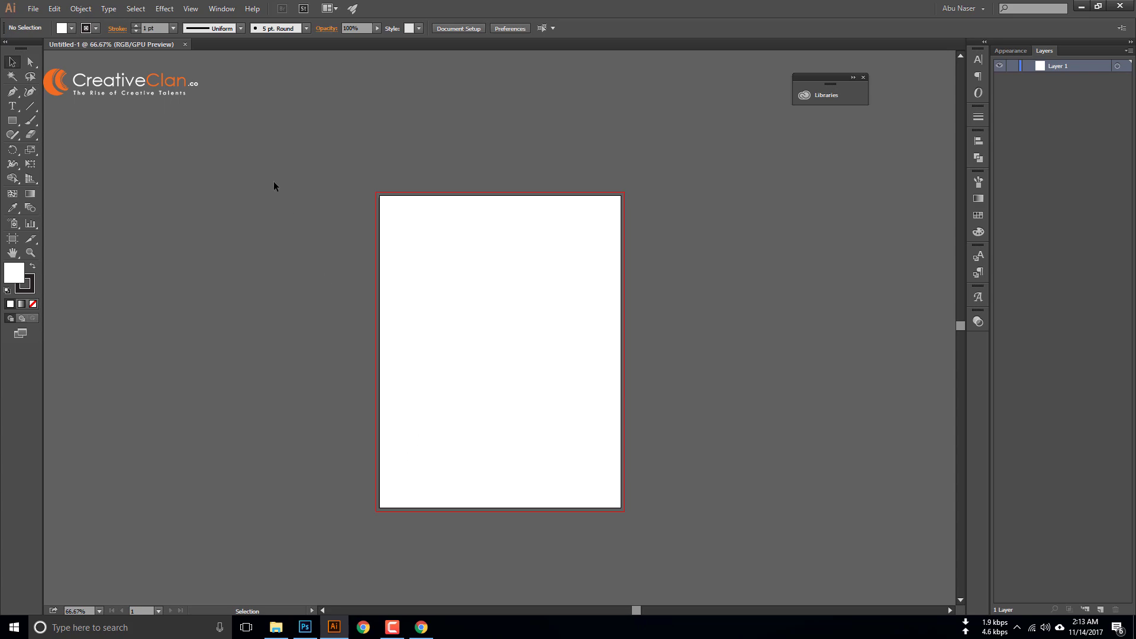
pyautogui.click(305, 627)
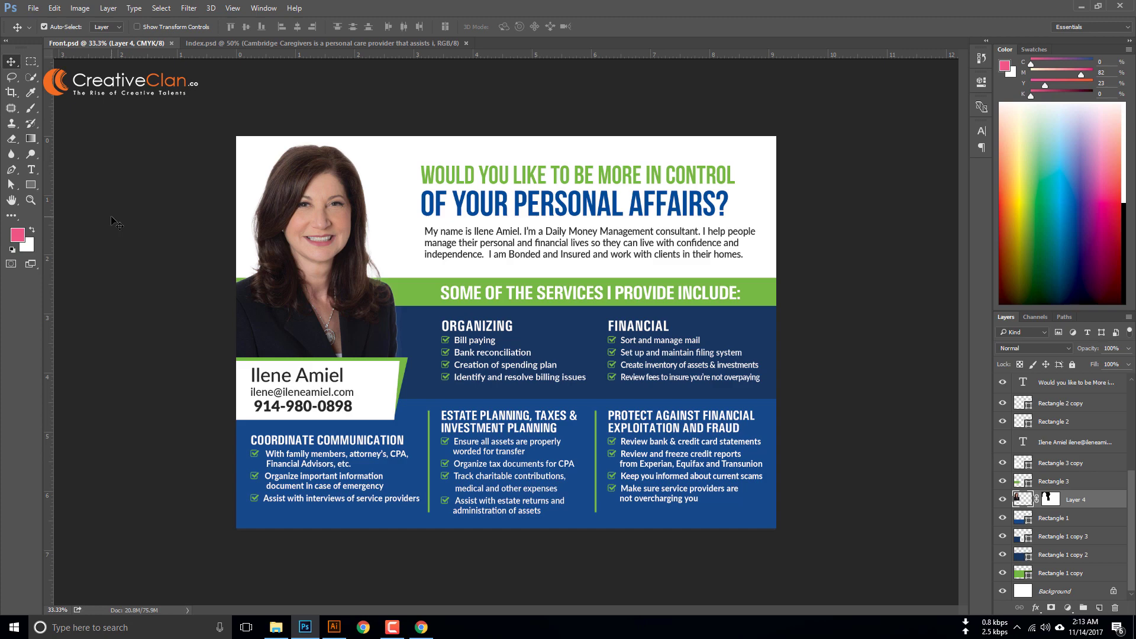
pyautogui.hotkey('ctrl', '1')
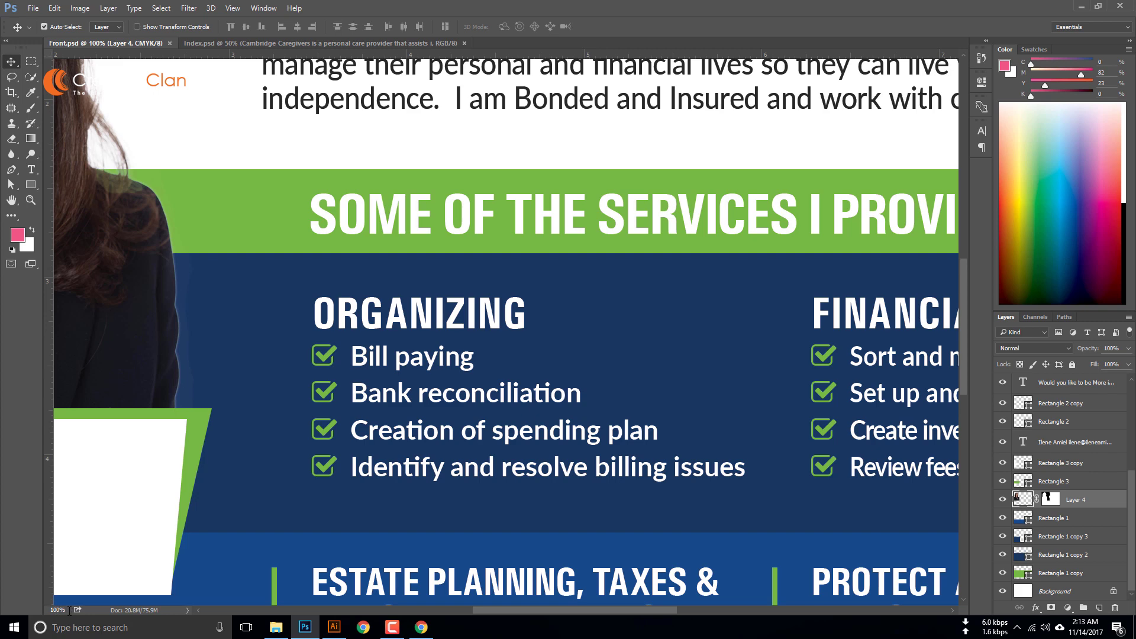
pyautogui.press('ctrl')
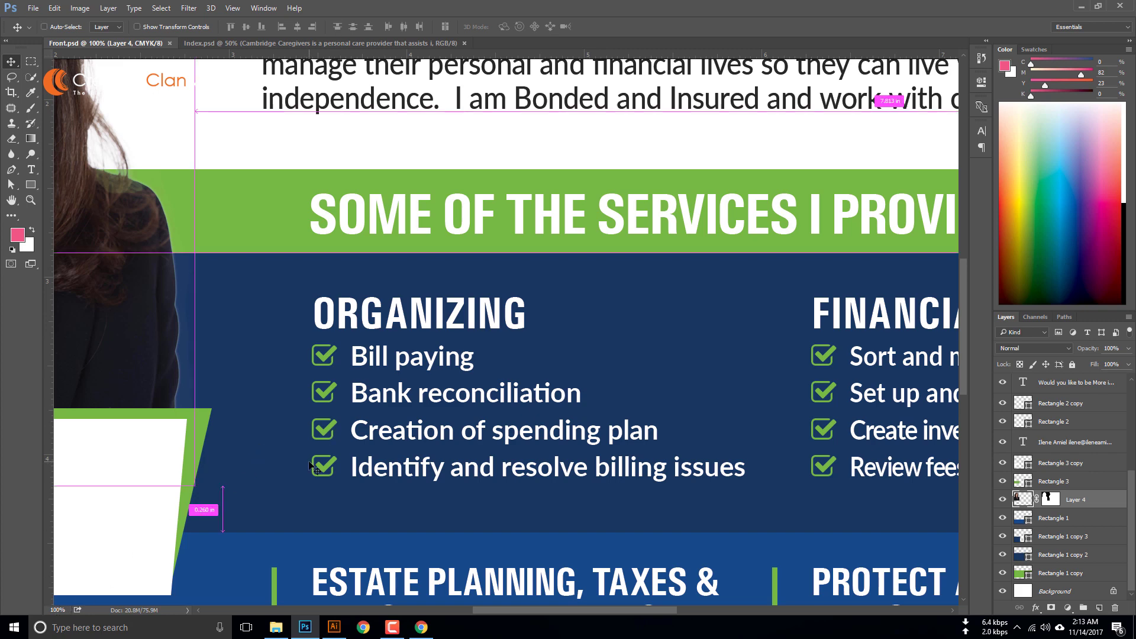
pyautogui.hotkey('ctrl', '+')
pyautogui.hotkey('ctrl', '+')
pyautogui.hotkey('ctrl', '+')
pyautogui.hotkey('ctrl', '+')
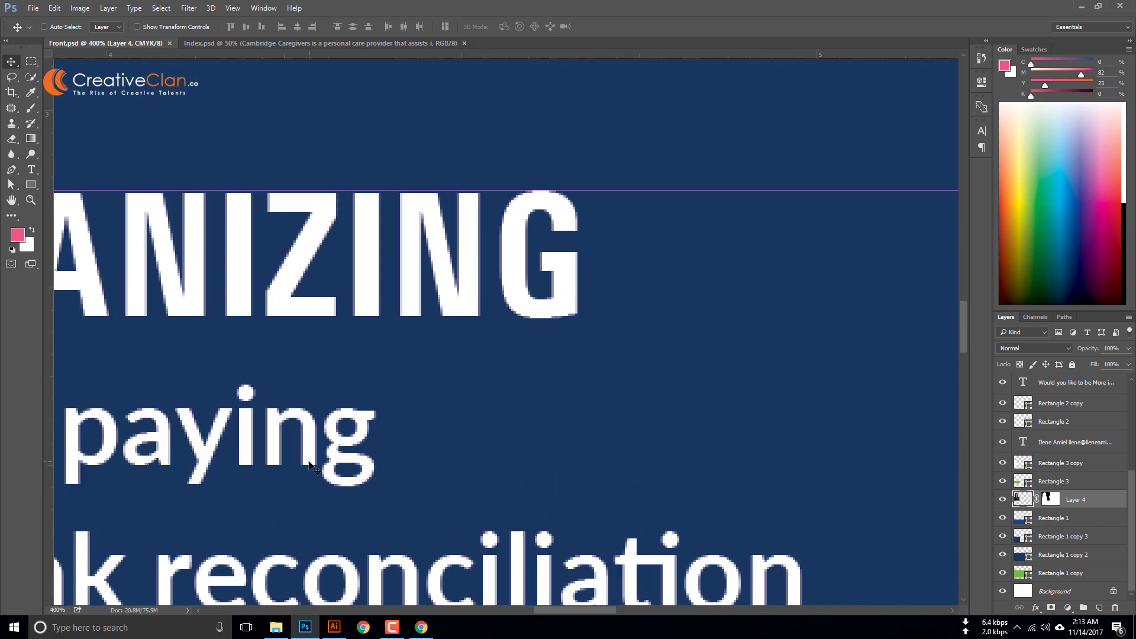
pyautogui.hotkey('ctrl', '+')
pyautogui.hotkey('ctrl', '+')
pyautogui.hotkey('ctrl', '+')
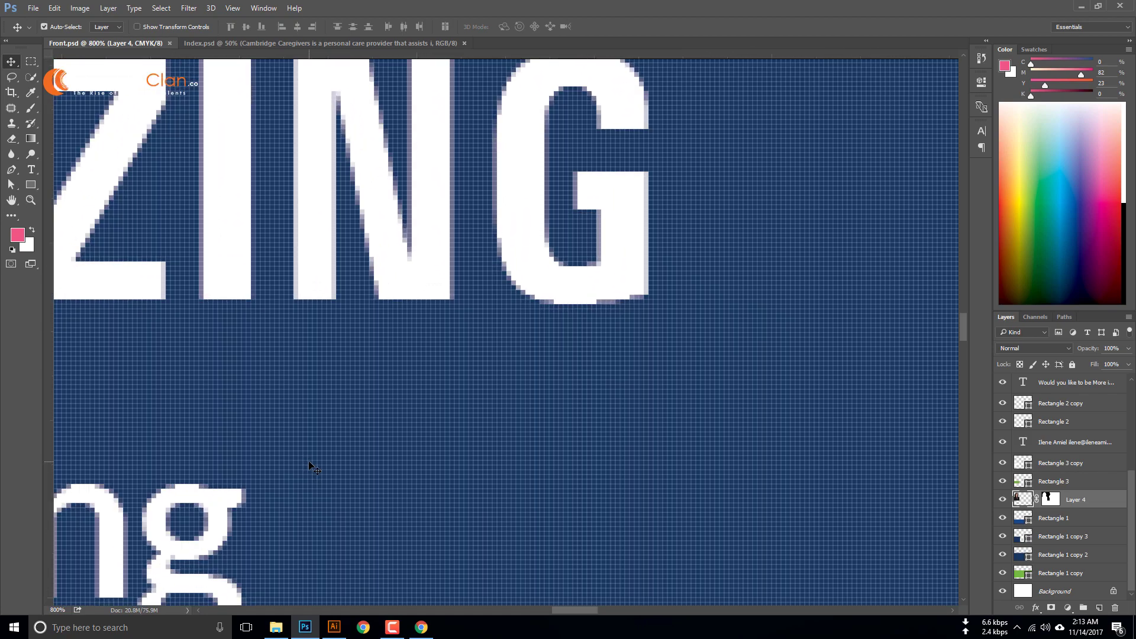
pyautogui.scroll(3, 460, 394)
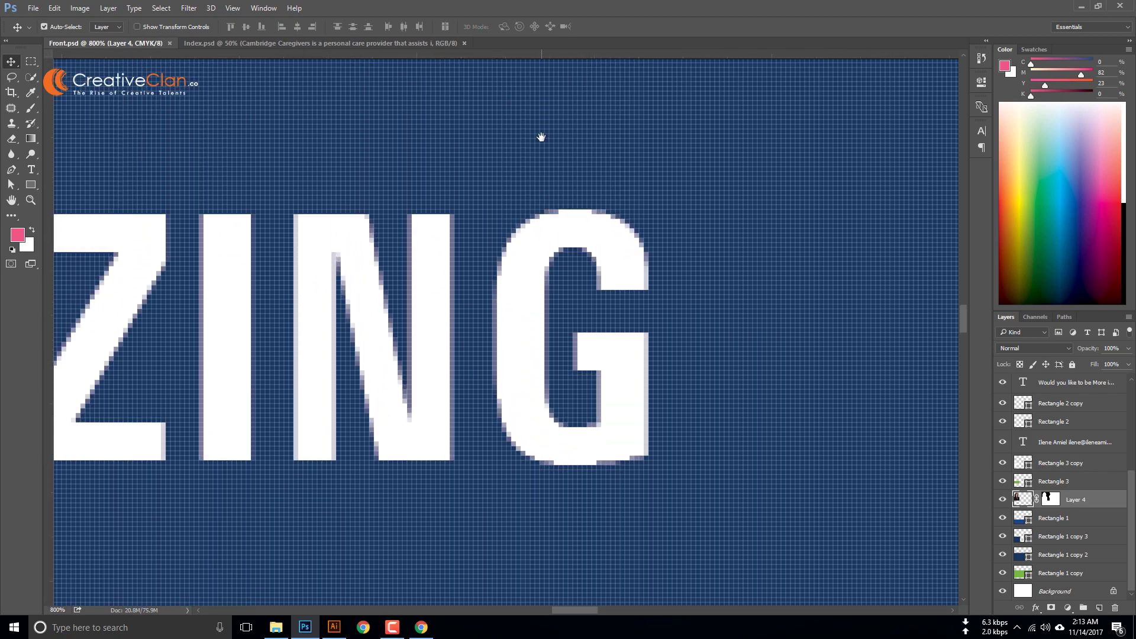
pyautogui.moveTo(540, 140); pyautogui.dragTo(536, 386)
pyautogui.scroll(10, 535, 387)
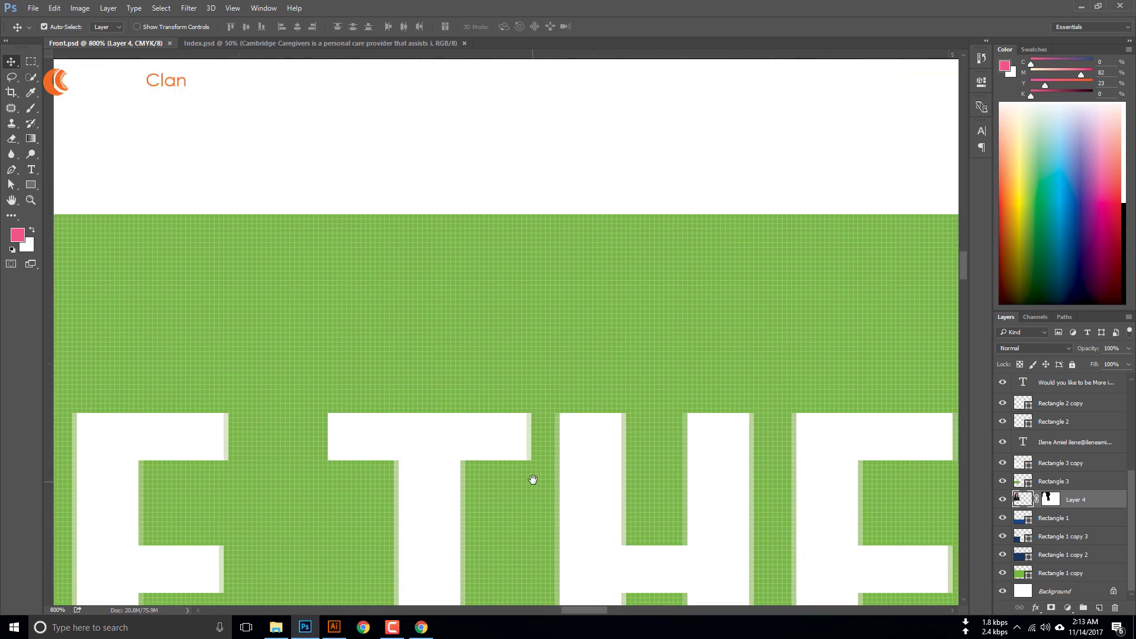
pyautogui.scroll(3, 565, 378)
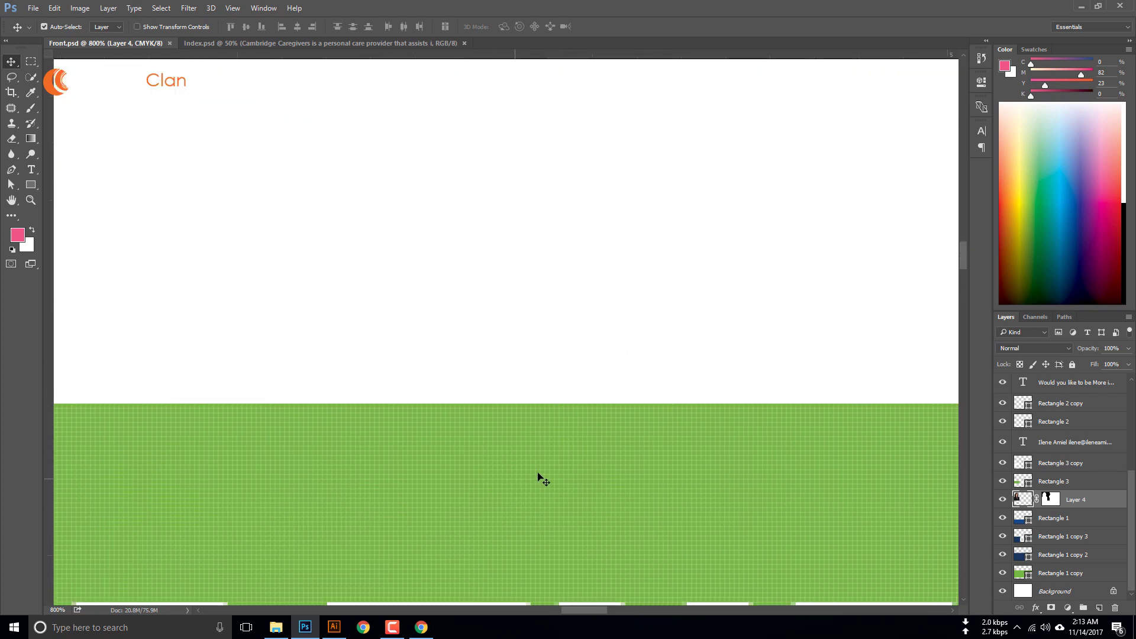
pyautogui.scroll(-2, 538, 477)
pyautogui.scroll(-4, 583, 475)
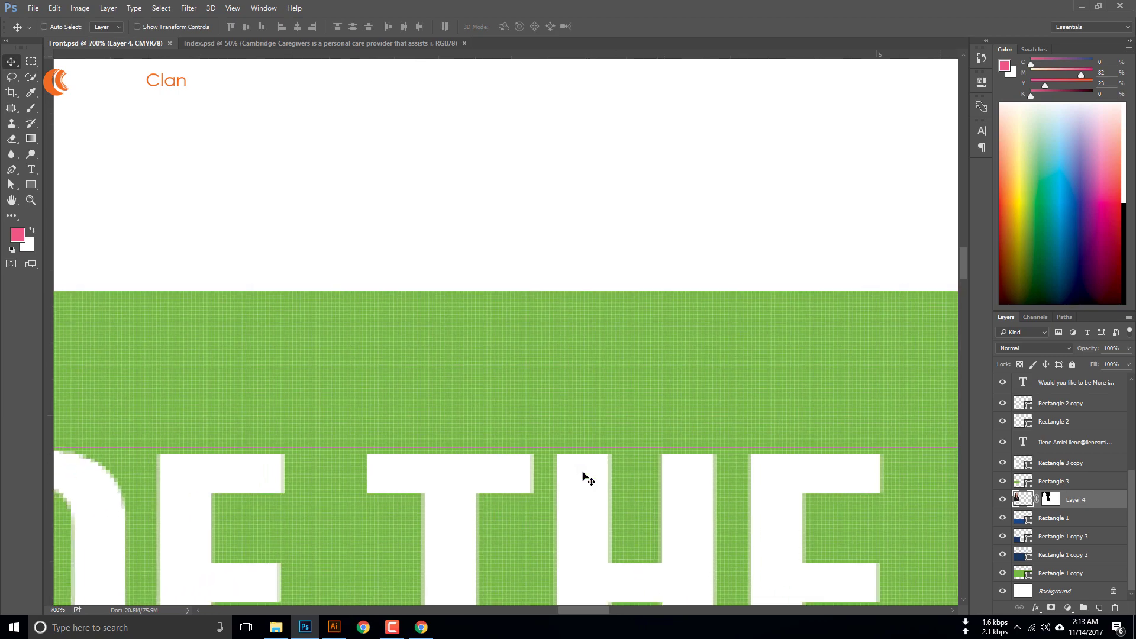
pyautogui.hotkey('ctrl', '-')
pyautogui.hotkey('ctrl', '-')
pyautogui.hotkey('ctrl', '-')
pyautogui.hotkey('ctrl', '-')
pyautogui.hotkey('ctrl', '-')
pyautogui.hotkey('ctrl', '-')
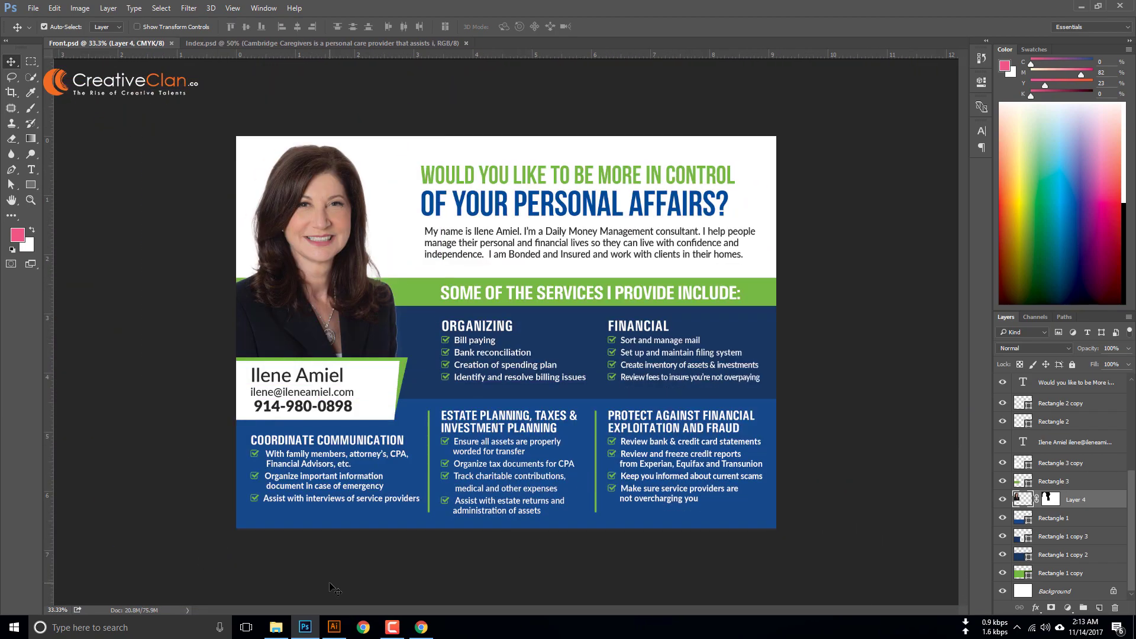
pyautogui.hotkey('ctrl', 'shift', 's')
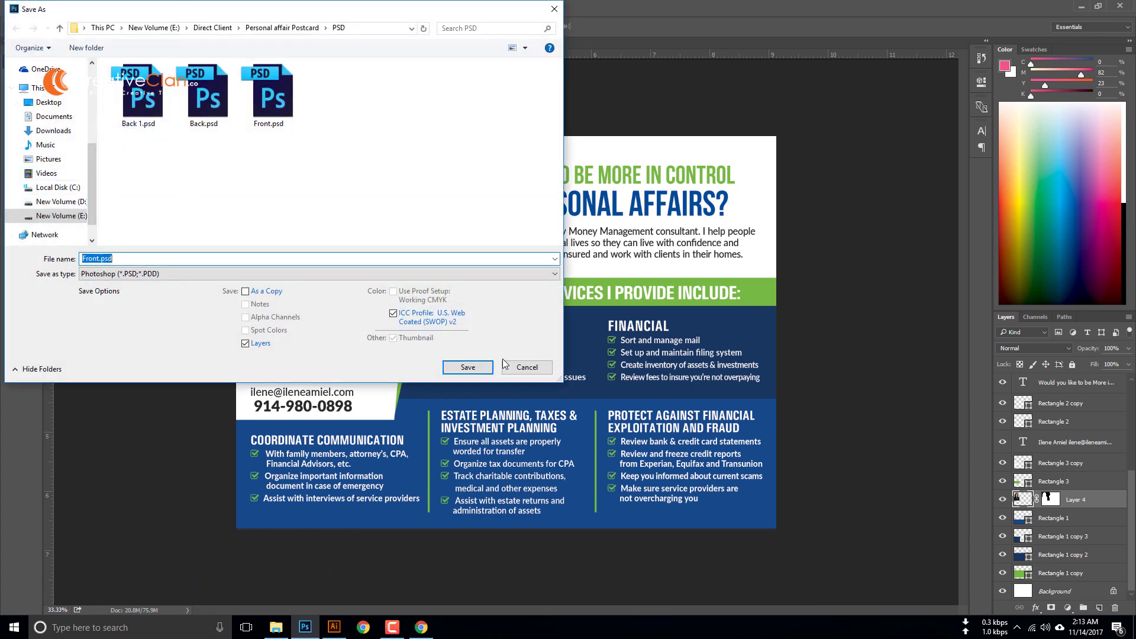
# Step: Redo Save As to write the postcard as Photoshop PDF Front.pdf with High Quality Print, then open File Explorer
pyautogui.click(546, 372)
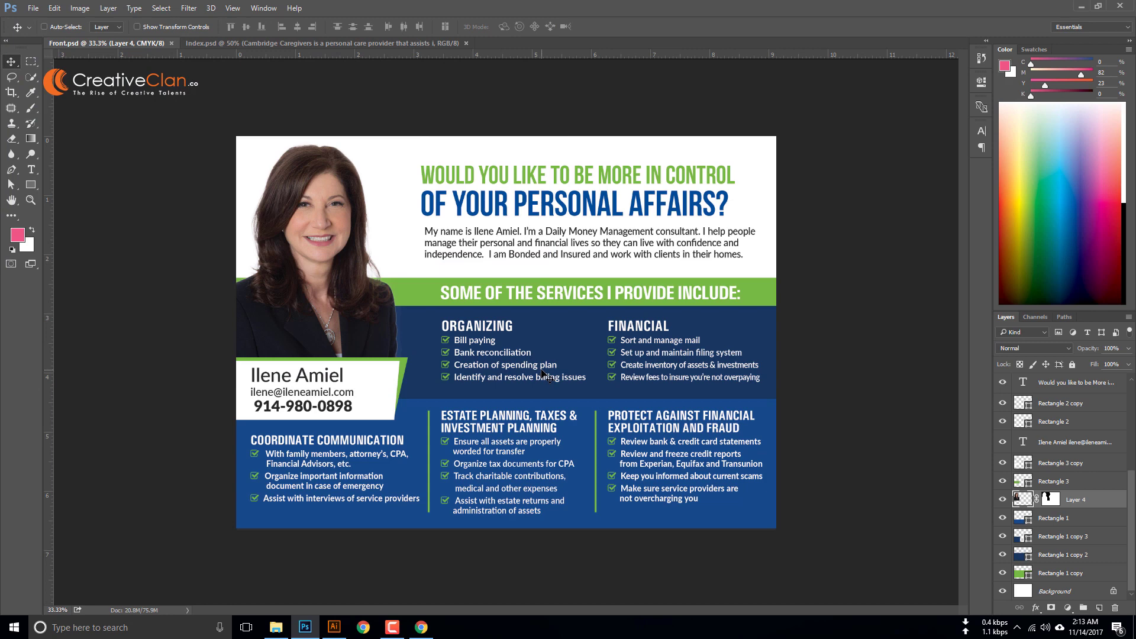
pyautogui.hotkey('ctrl', 'shift', 's')
pyautogui.click(275, 273)
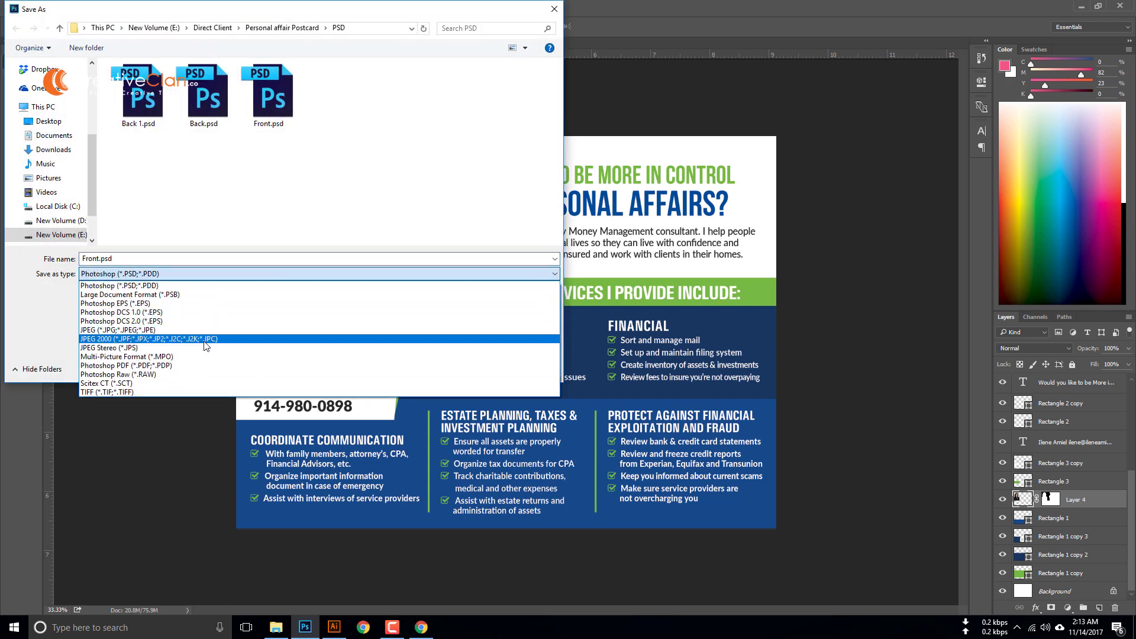
pyautogui.click(175, 366)
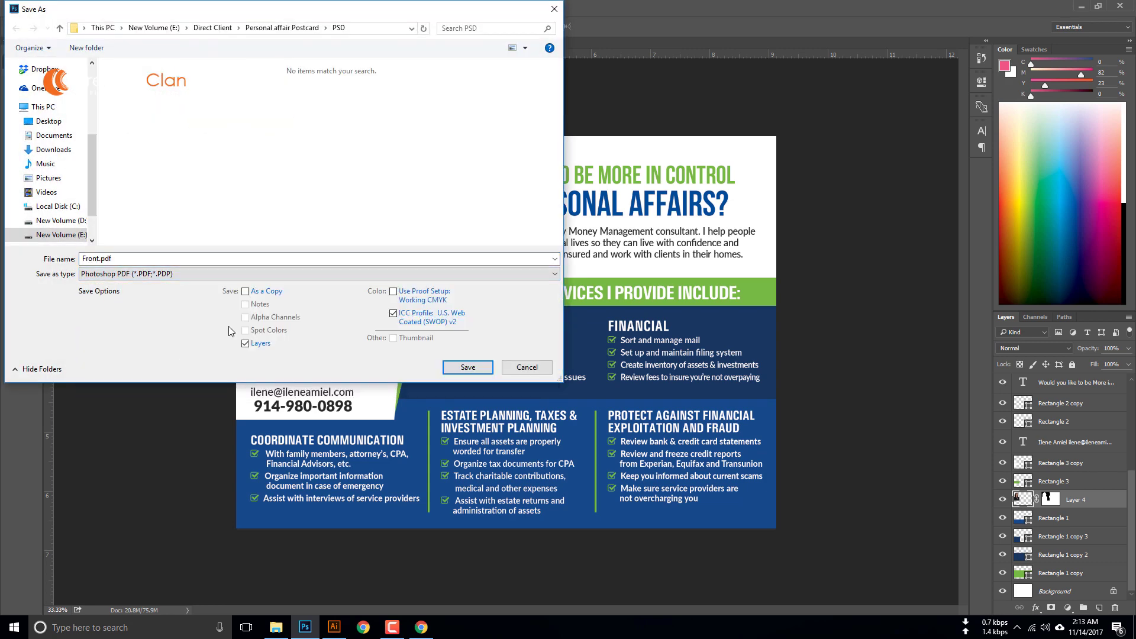
pyautogui.click(472, 368)
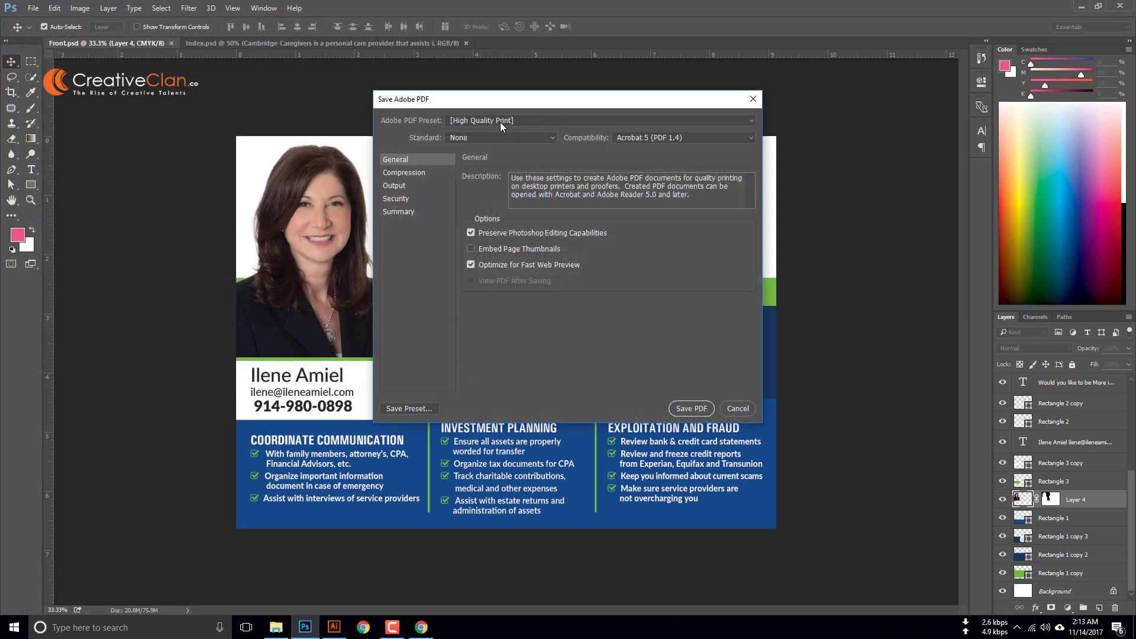
pyautogui.click(501, 122)
pyautogui.click(637, 302)
pyautogui.click(692, 408)
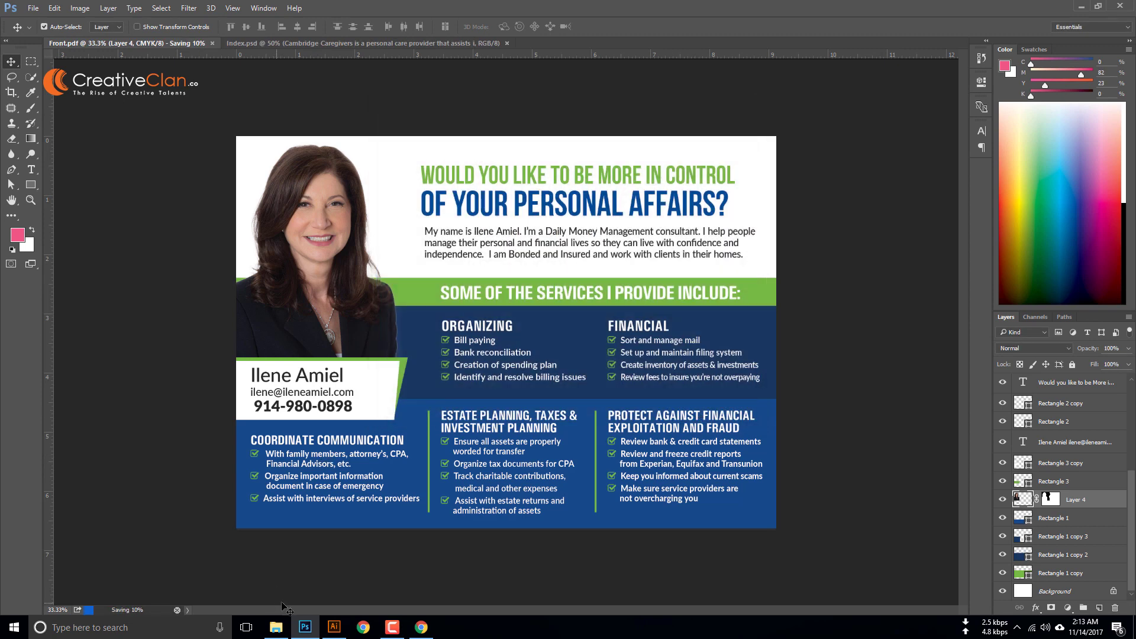
pyautogui.click(278, 626)
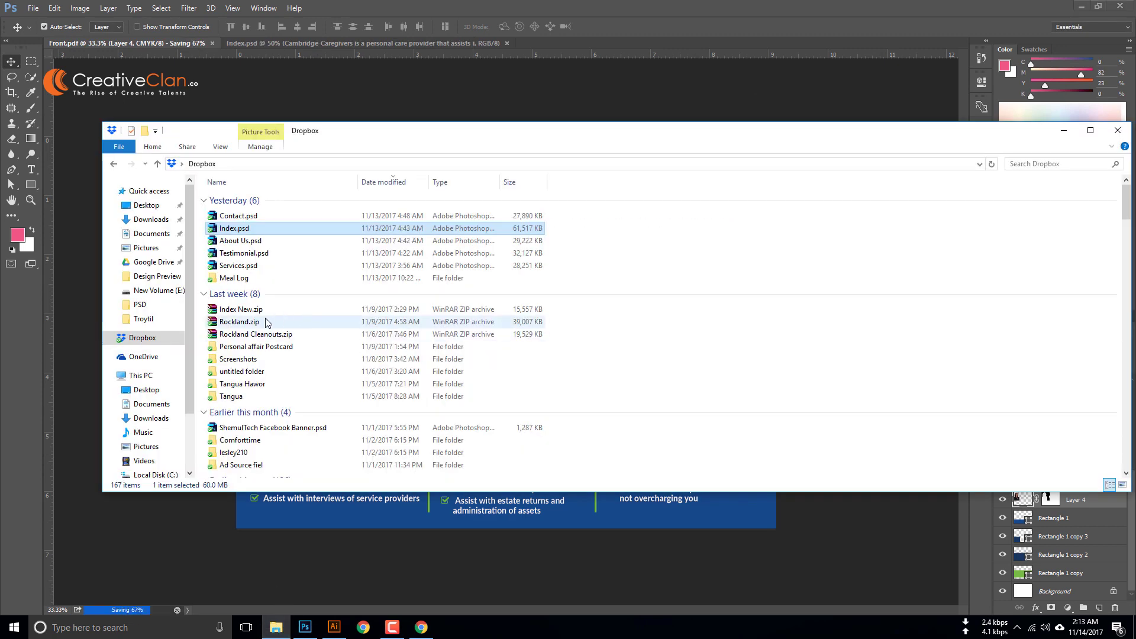
# Step: Go to the postcard's PSD folder and drag Front.psd into the Illustrator document
pyautogui.click(114, 163)
pyautogui.click(113, 163)
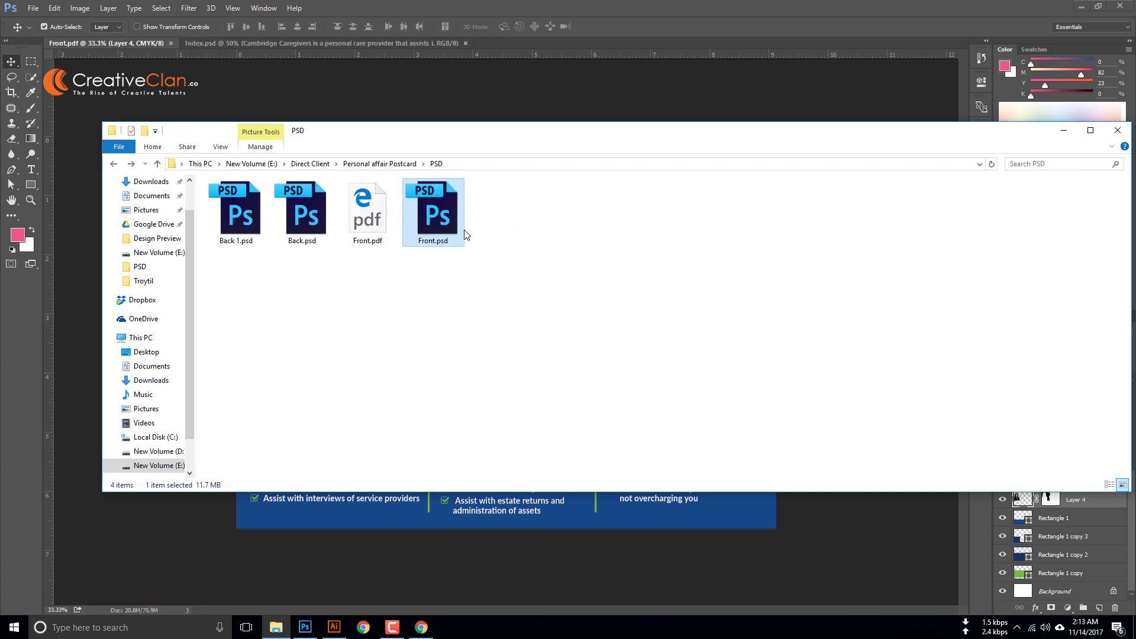
pyautogui.moveTo(434, 218); pyautogui.dragTo(607, 36)
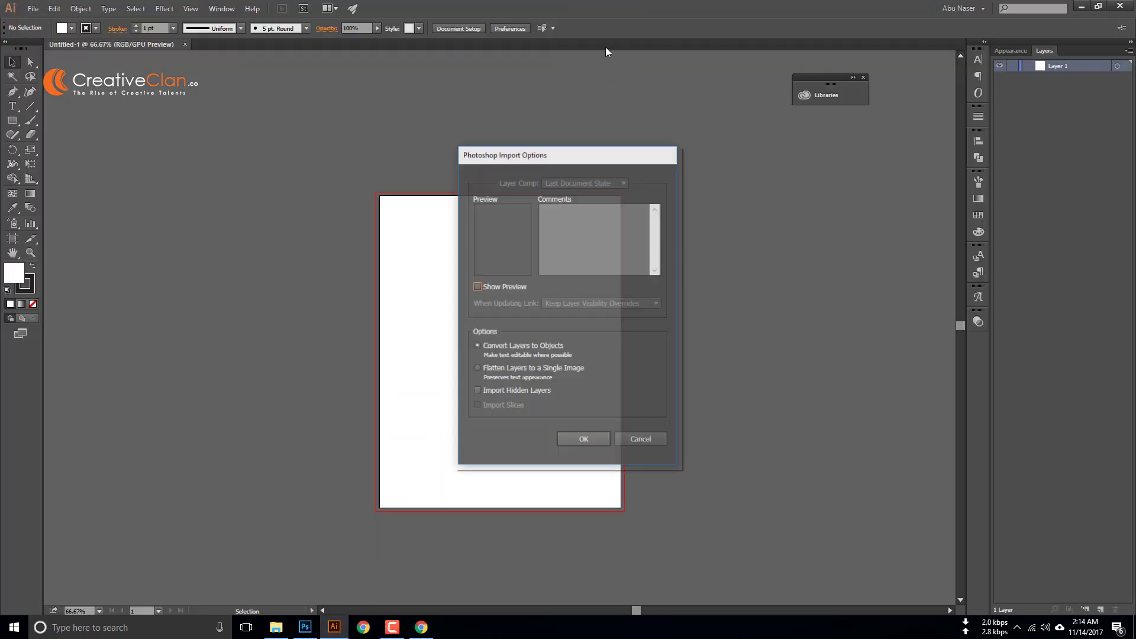
# Step: Import Front.psd including hidden layers, with layers converted to separate objects
pyautogui.click(477, 392)
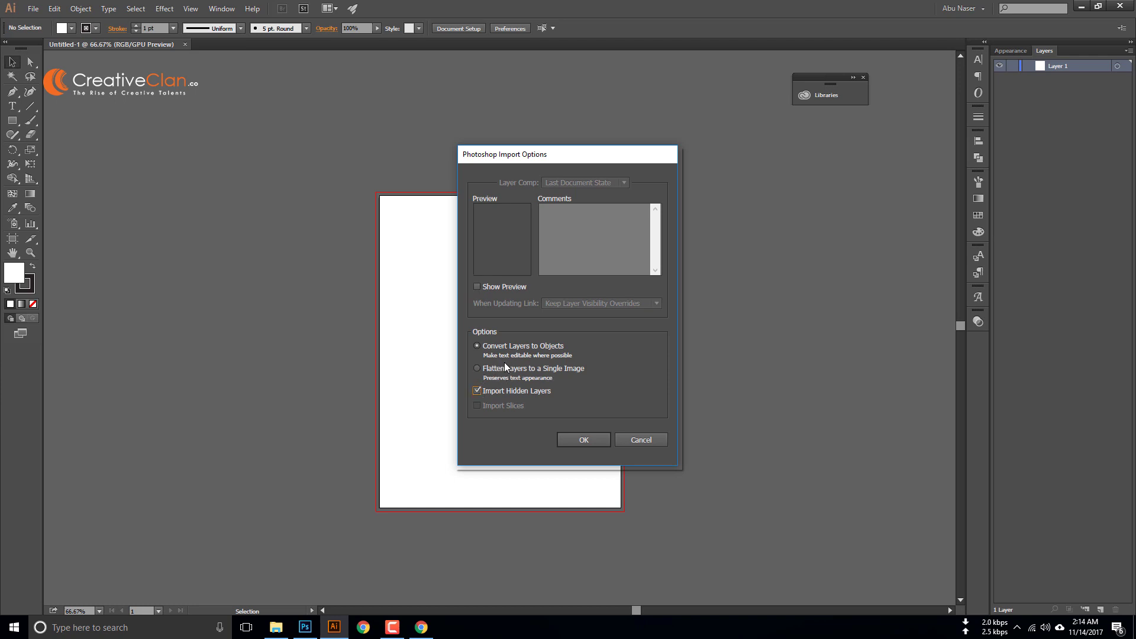
pyautogui.click(599, 440)
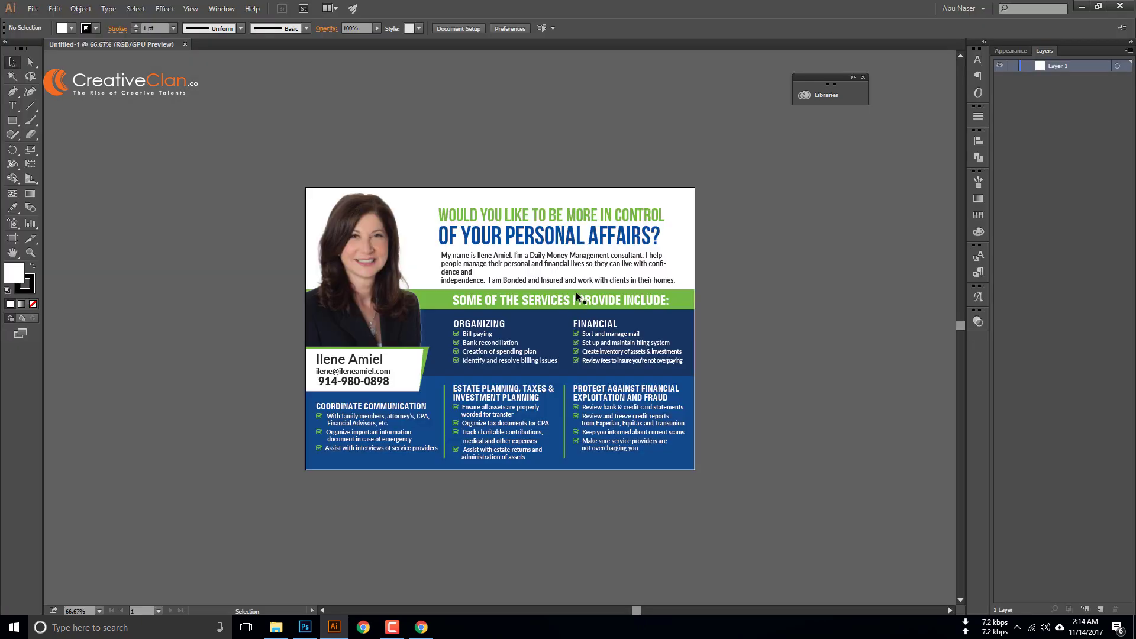
# Step: In Photoshop, zoom in on the ORGANIZING heading until its individual pixels show
pyautogui.hotkey('alt', 'Tab')
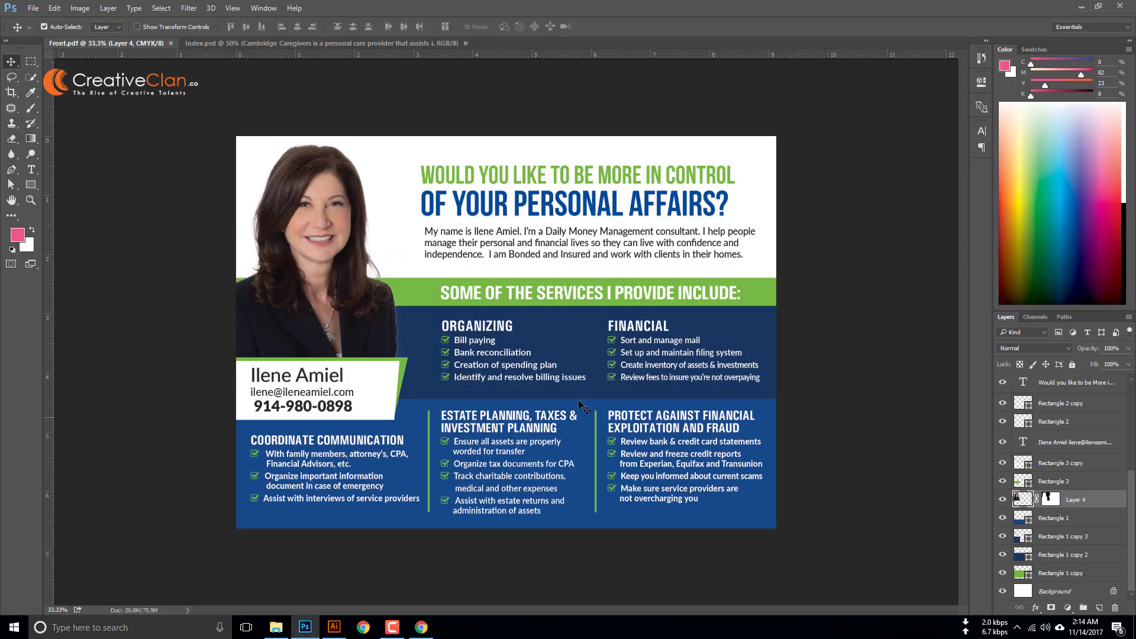
pyautogui.hotkey('ctrl', '+')
pyautogui.hotkey('ctrl', '+')
pyautogui.hotkey('ctrl', '+')
pyautogui.hotkey('ctrl', '+')
pyautogui.hotkey('ctrl', '+')
pyautogui.hotkey('ctrl', '+')
pyautogui.hotkey('ctrl', '+')
pyautogui.hotkey('ctrl', '+')
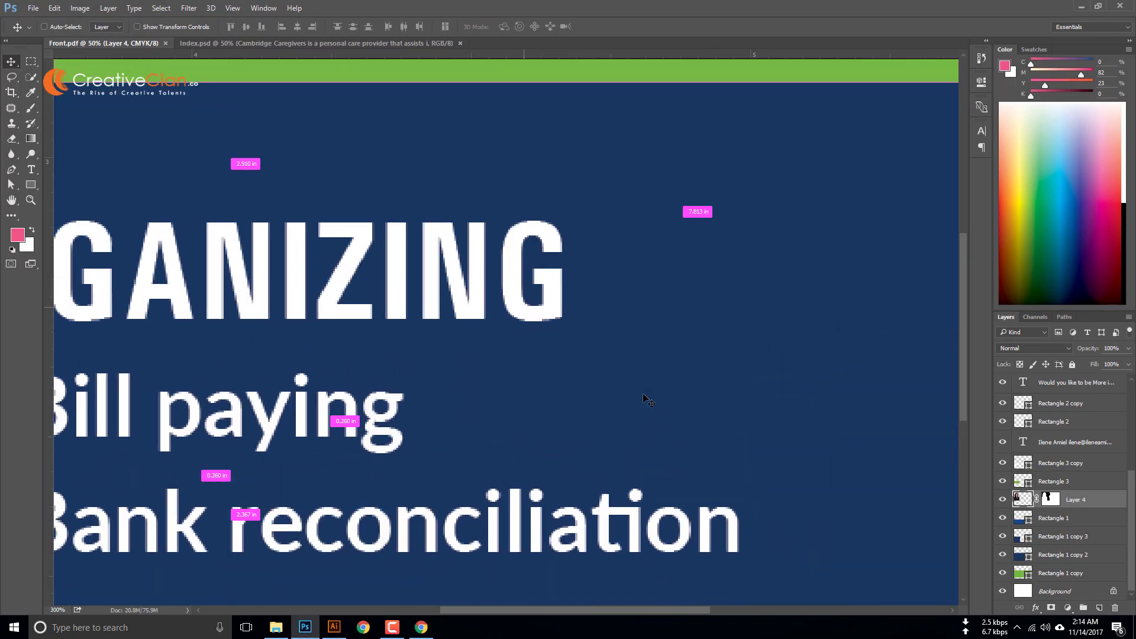
pyautogui.hotkey('ctrl', '+')
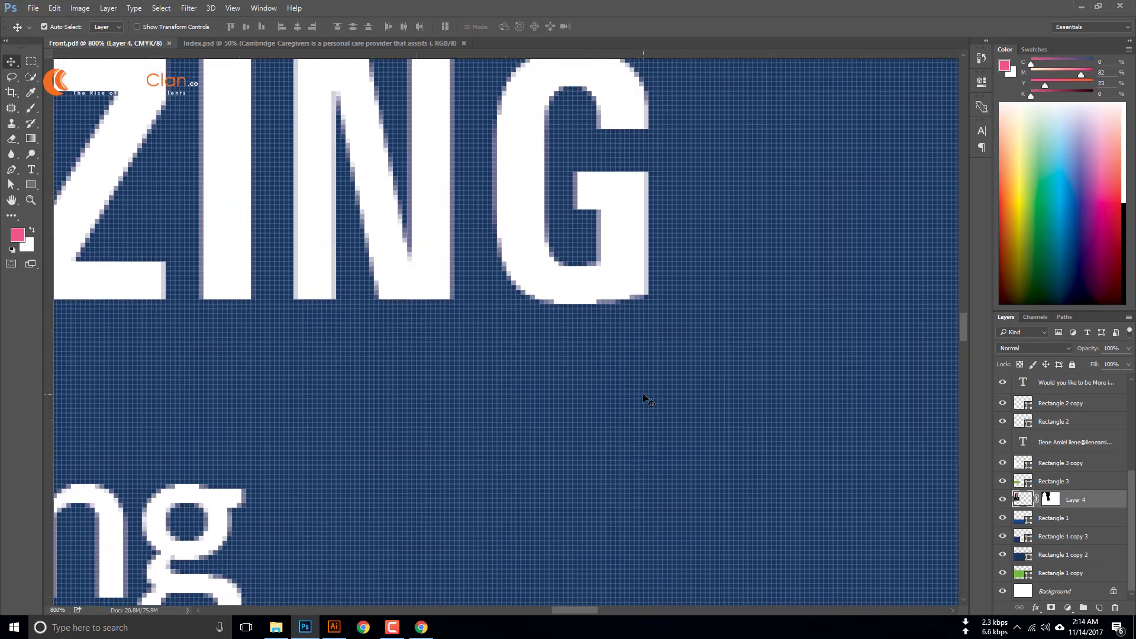
# Step: In Illustrator, select the flyer artwork with the Direct Selection tool and zoom in
pyautogui.click(335, 627)
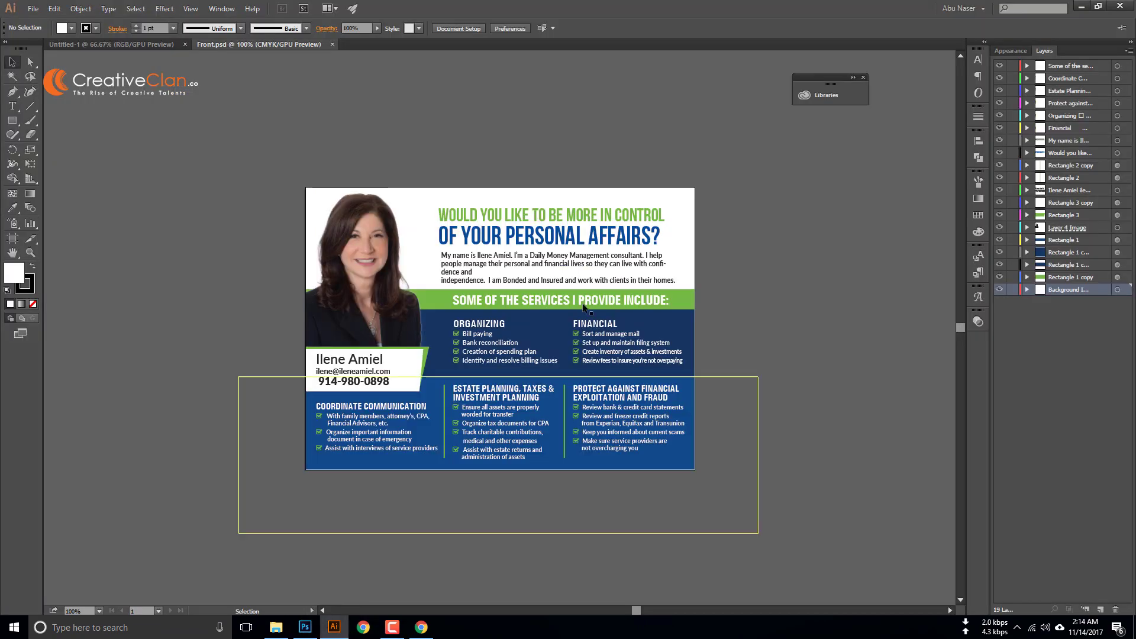
pyautogui.click(683, 334)
pyautogui.press('a')
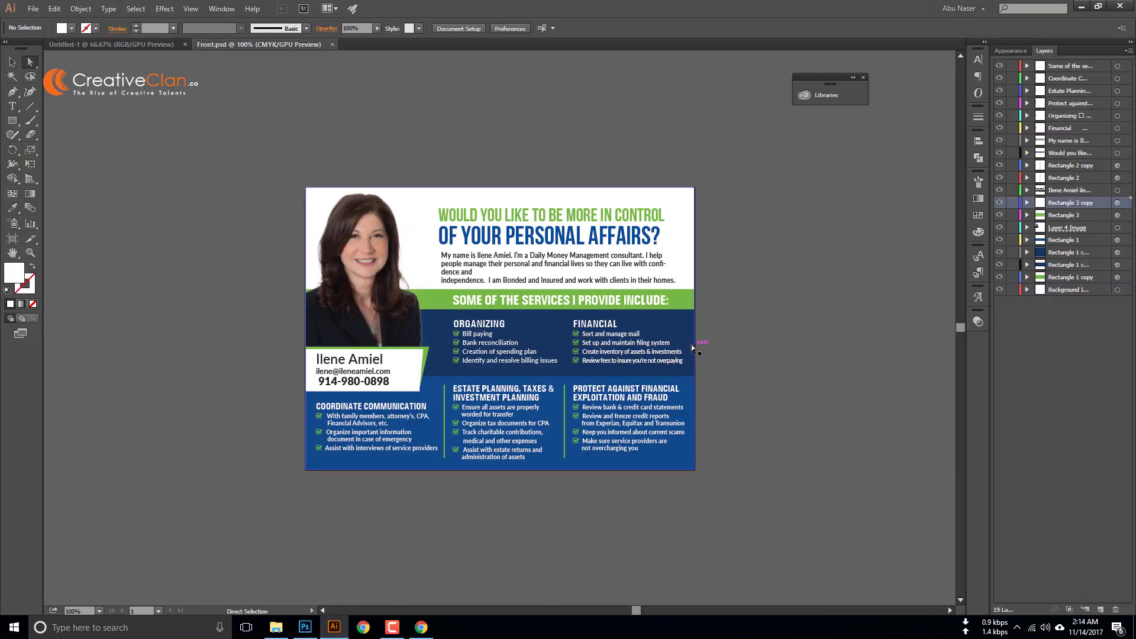
pyautogui.hotkey('ctrl', '+')
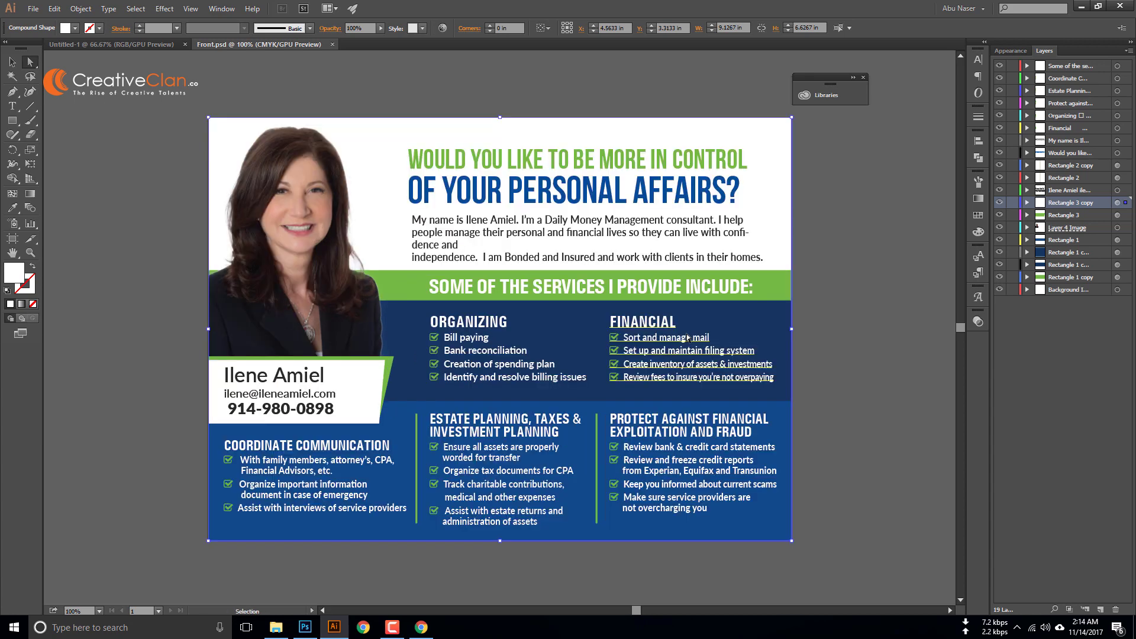
pyautogui.scroll(10, 686, 337)
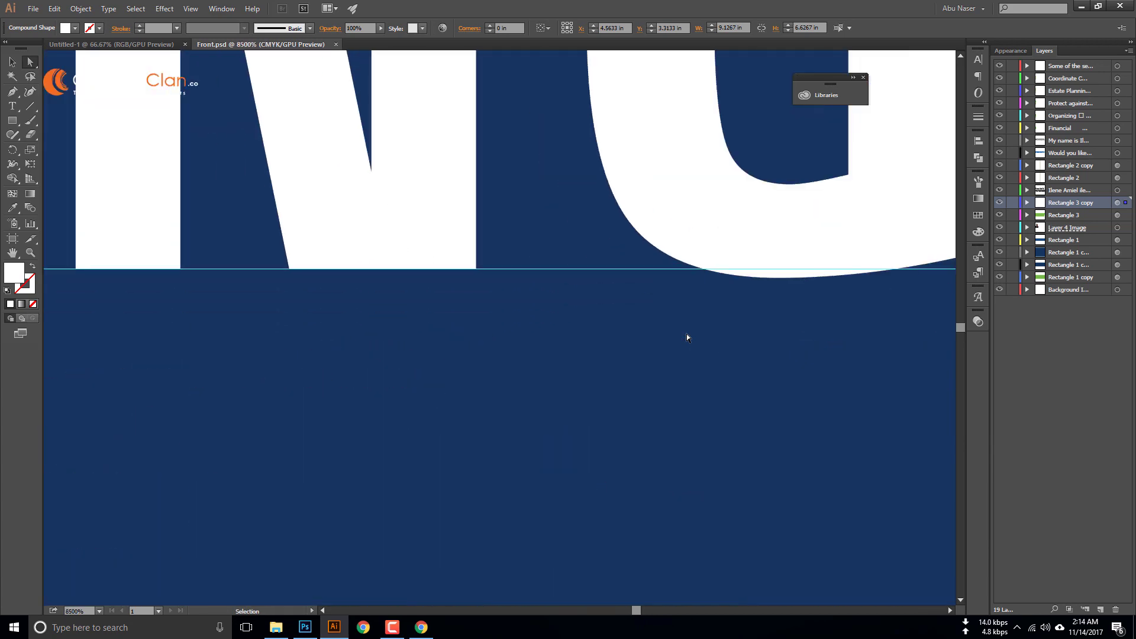
pyautogui.scroll(2, 687, 336)
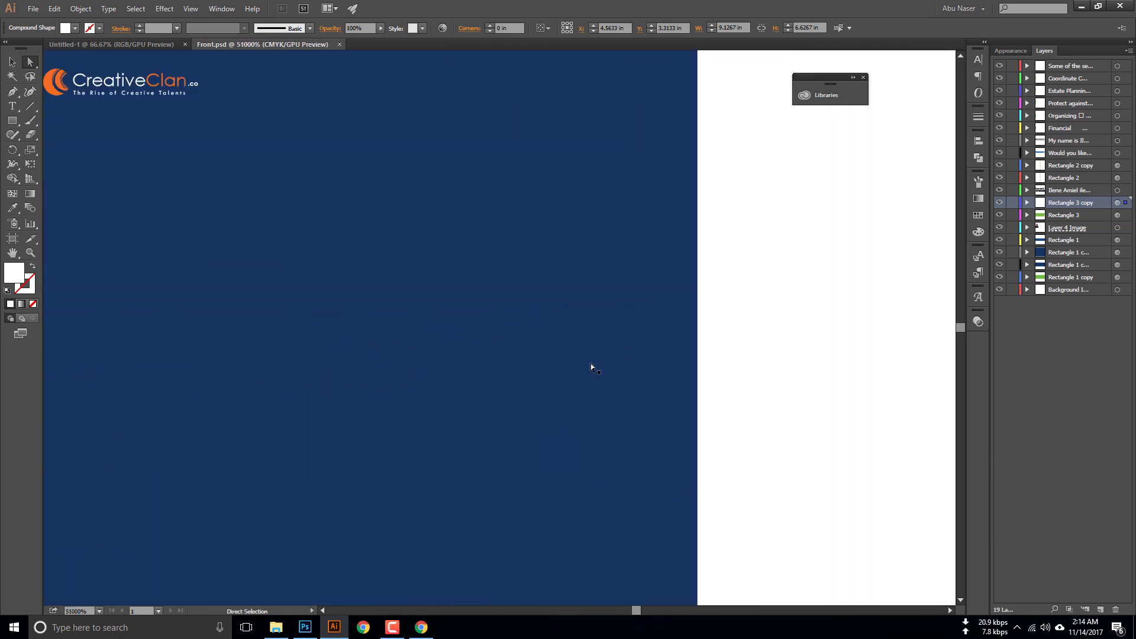
pyautogui.scroll(-1, 630, 264)
pyautogui.scroll(-1, 448, 466)
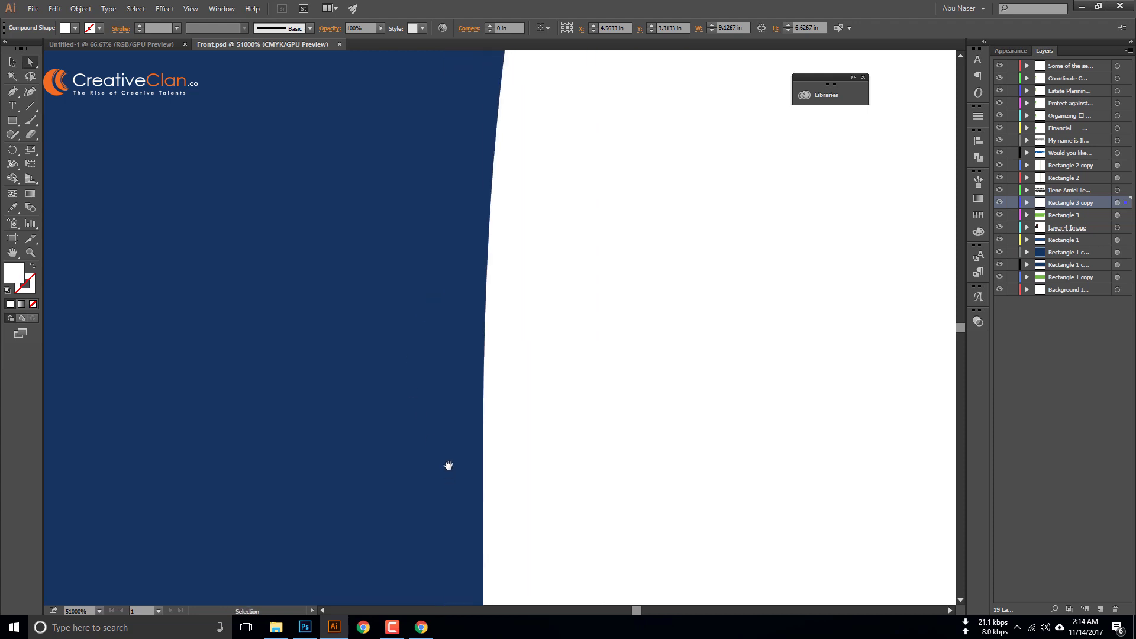
pyautogui.scroll(-2, 448, 466)
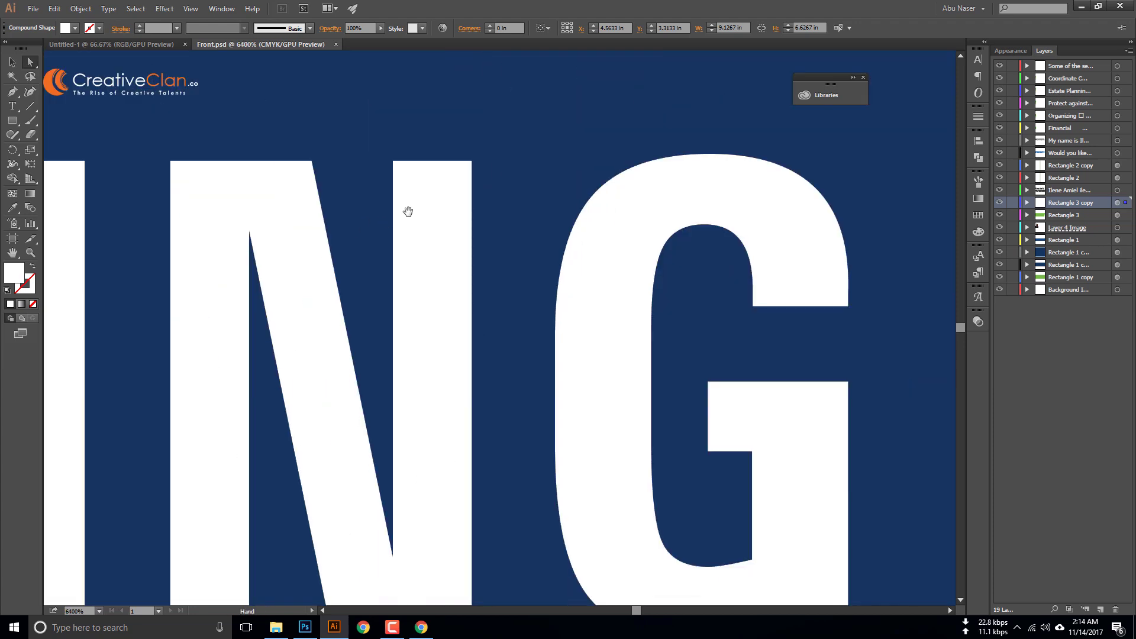
pyautogui.scroll(3, 459, 363)
pyautogui.scroll(3, 459, 363)
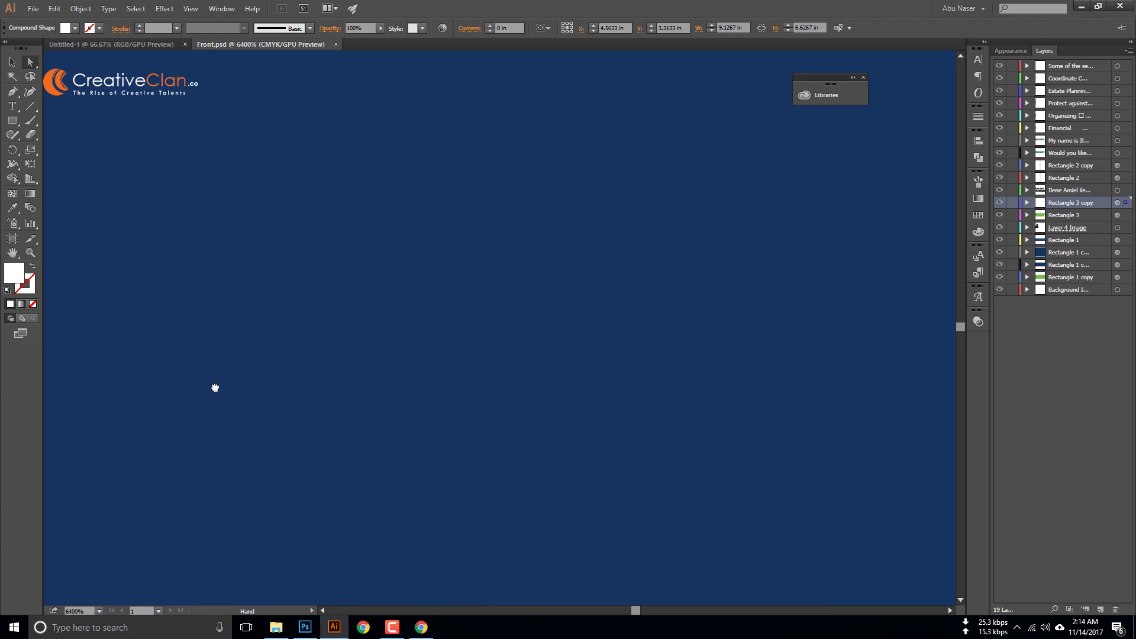
pyautogui.scroll(-5, 617, 235)
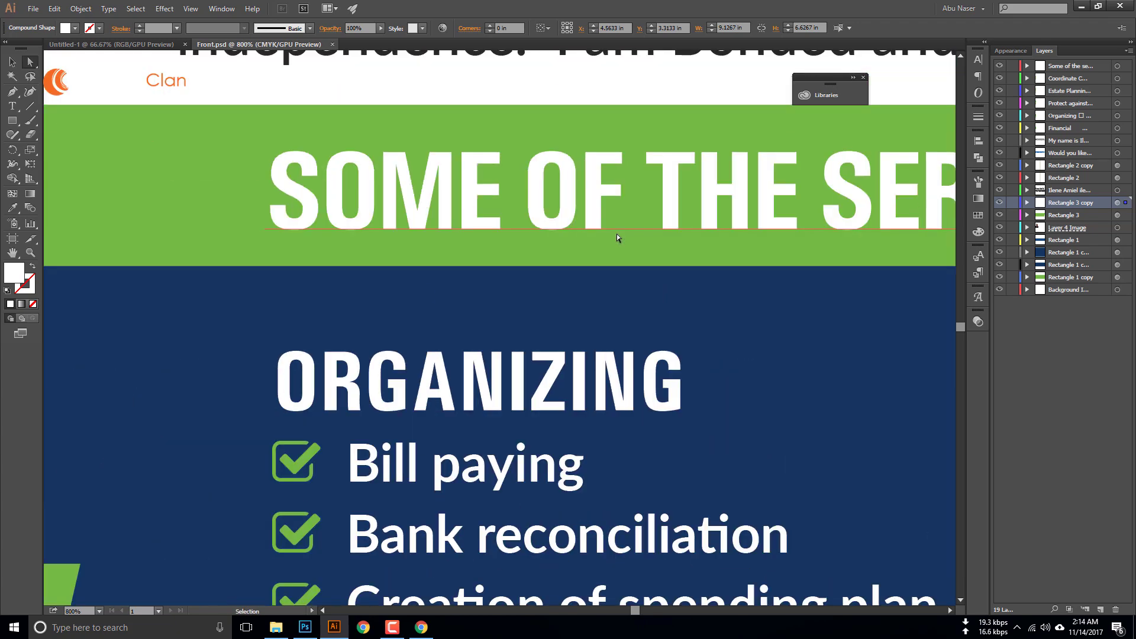
# Step: Pan and zoom across the woman's photo, eyebrow and hair edges in the vector copy
pyautogui.moveTo(490, 246); pyautogui.dragTo(613, 443)
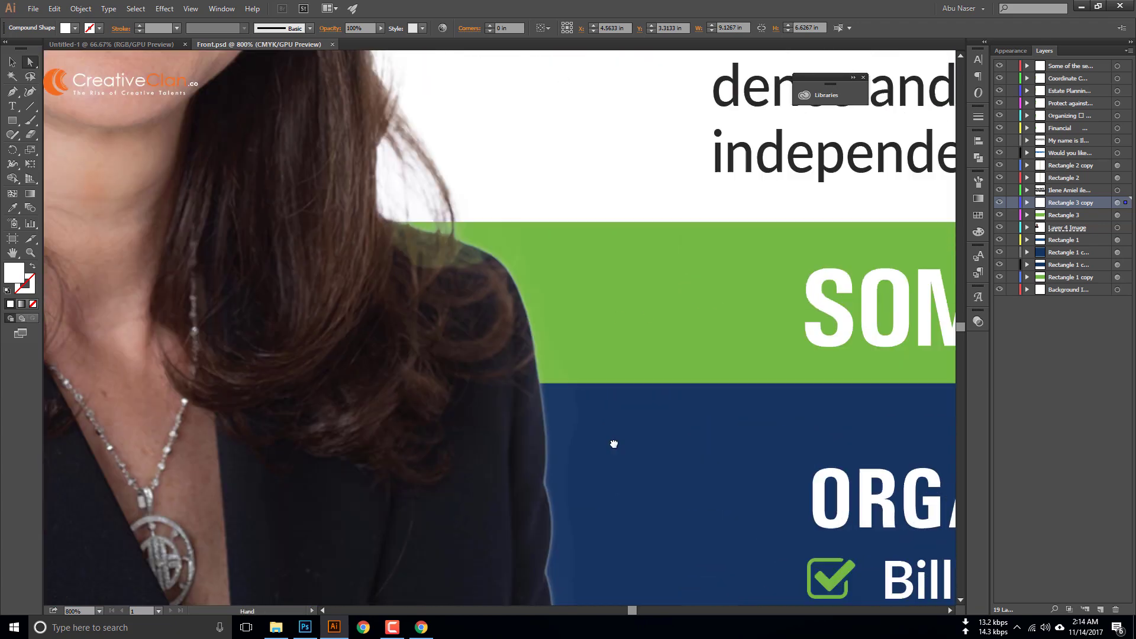
pyautogui.scroll(10, 472, 264)
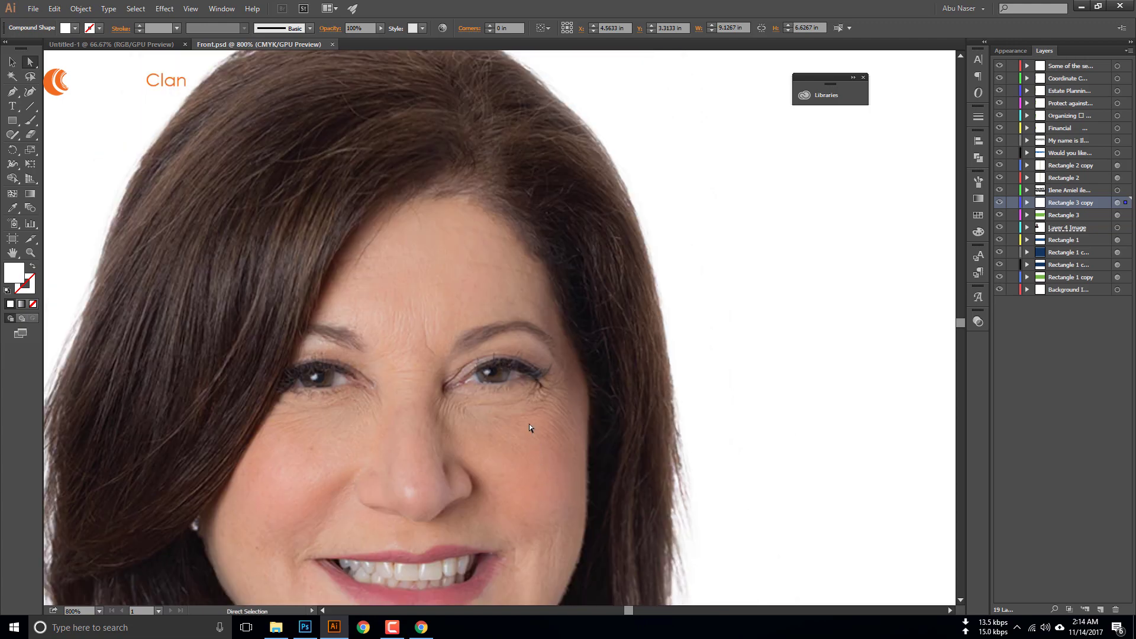
pyautogui.scroll(10, 529, 423)
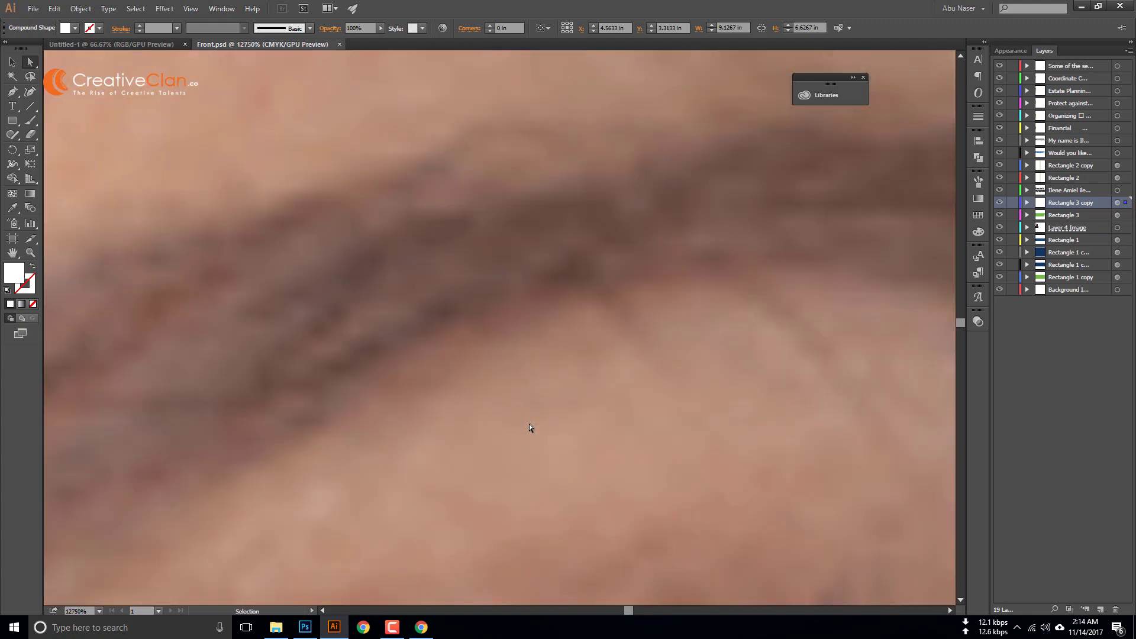
pyautogui.moveTo(687, 325); pyautogui.dragTo(527, 372)
pyautogui.scroll(2, 268, 403)
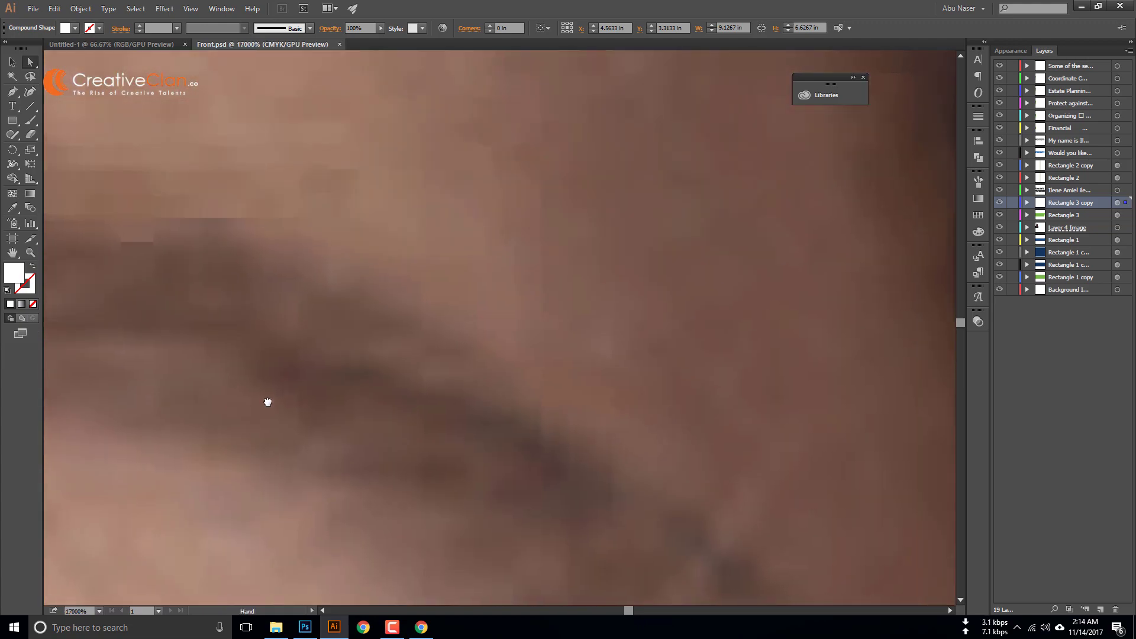
pyautogui.moveTo(644, 361); pyautogui.dragTo(184, 269)
pyautogui.moveTo(334, 317); pyautogui.dragTo(391, 232)
pyautogui.scroll(-4, 351, 181)
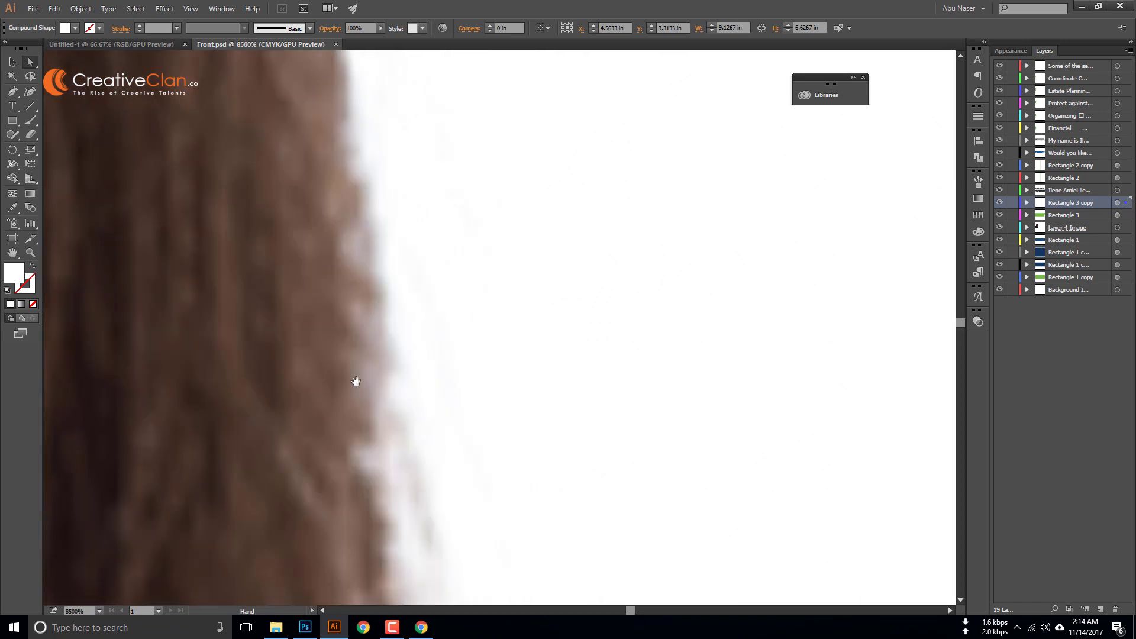
pyautogui.moveTo(355, 381); pyautogui.dragTo(216, 173)
pyautogui.moveTo(553, 460); pyautogui.dragTo(438, 382)
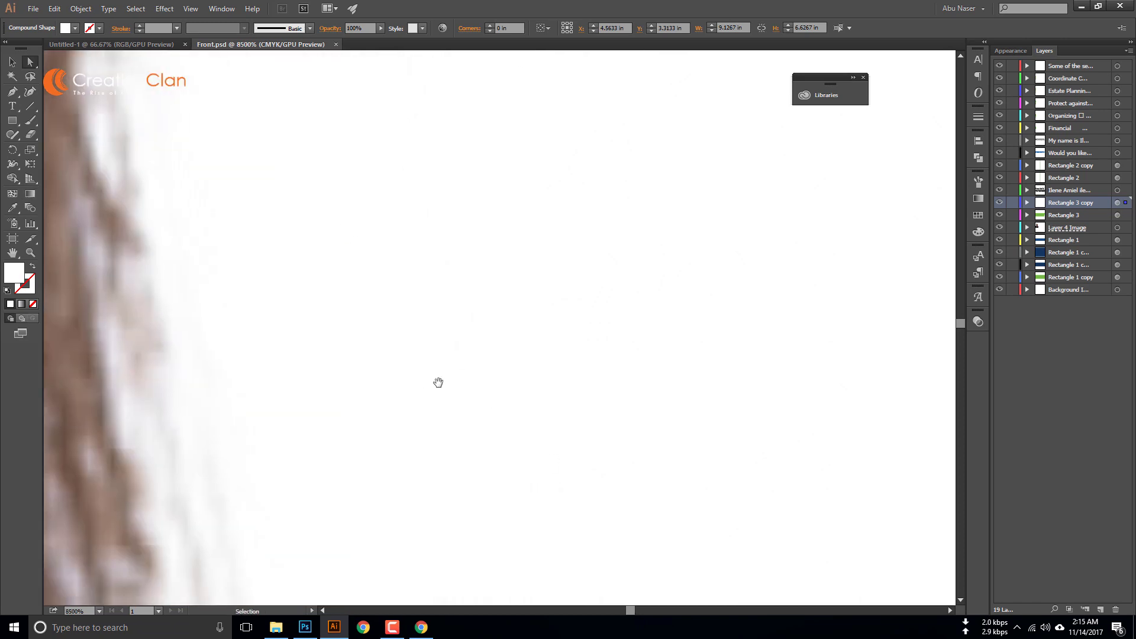
pyautogui.scroll(-3, 438, 382)
pyautogui.scroll(-1, 399, 271)
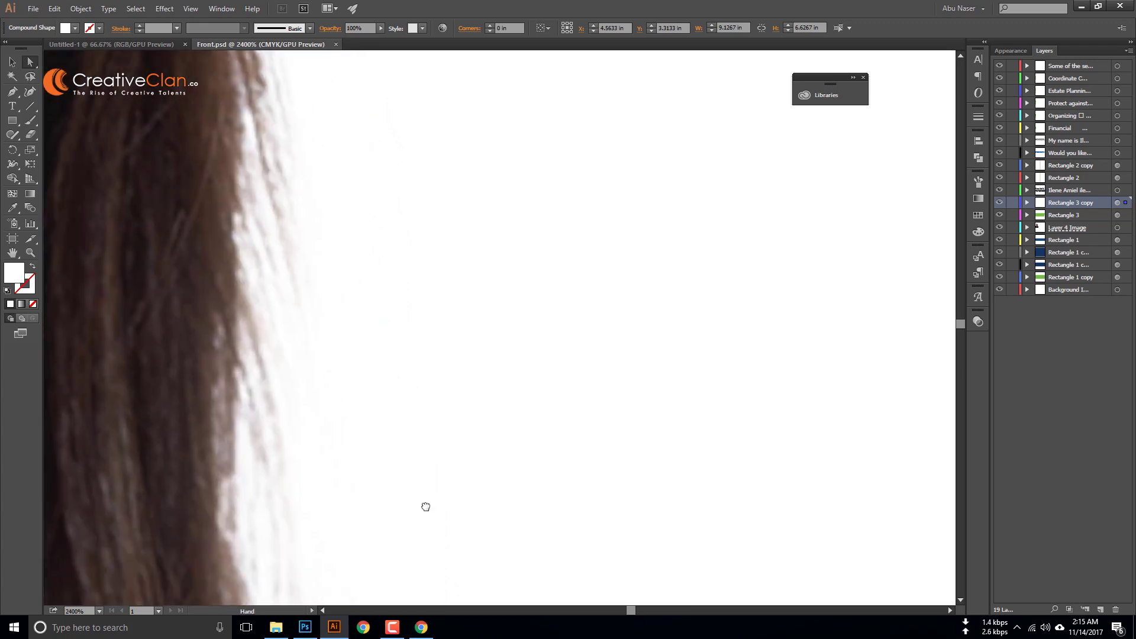
pyautogui.scroll(-5, 419, 449)
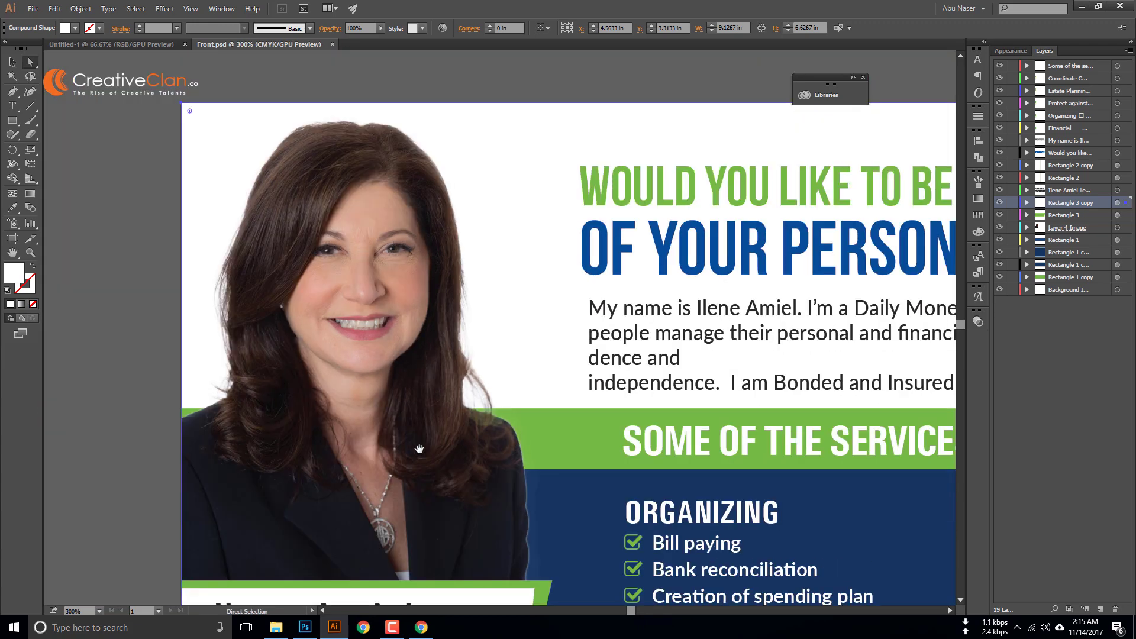
pyautogui.hscroll(3, 420, 449)
pyautogui.scroll(-2, 420, 449)
pyautogui.scroll(-2, 432, 414)
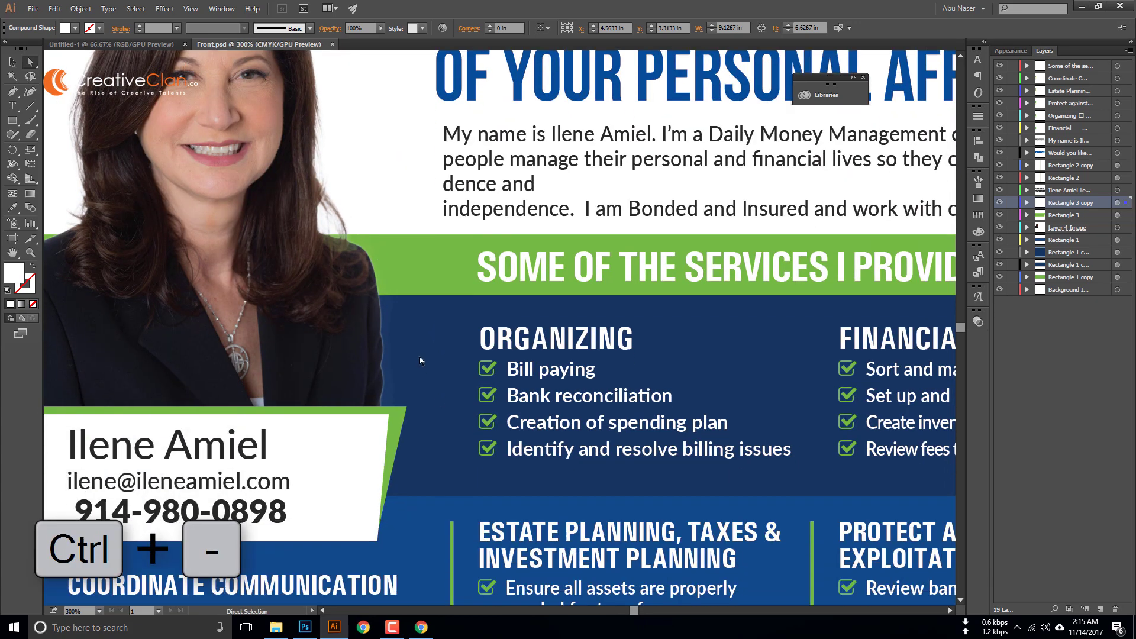
pyautogui.scroll(-2, 453, 334)
pyautogui.hscroll(-3, 470, 332)
pyautogui.scroll(-2, 471, 332)
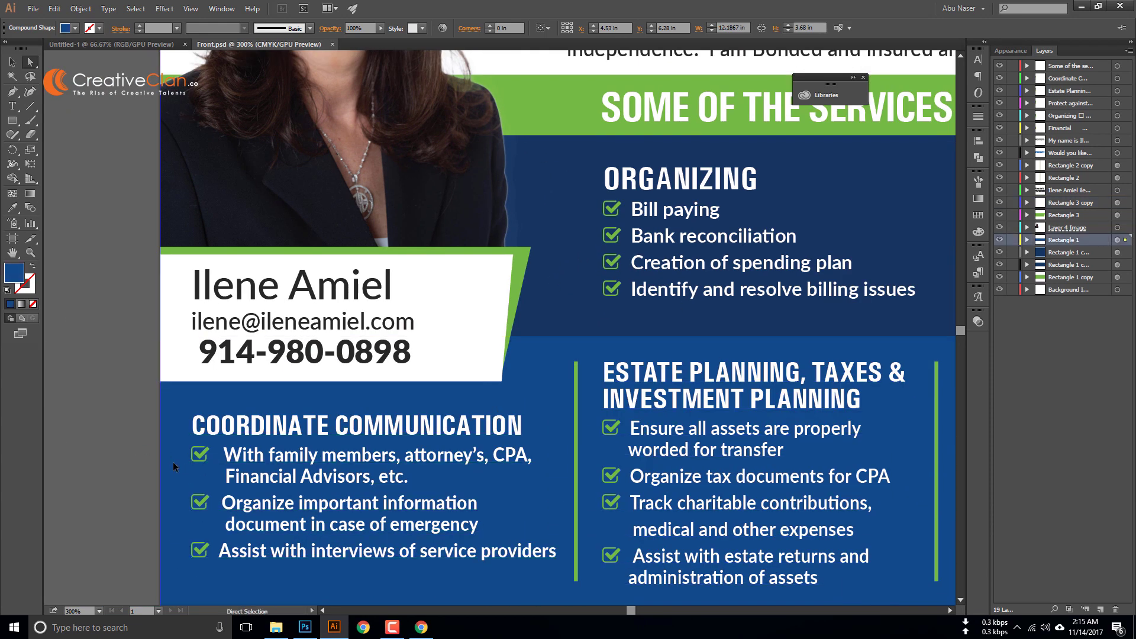
pyautogui.scroll(5, 173, 462)
pyautogui.scroll(2, 173, 462)
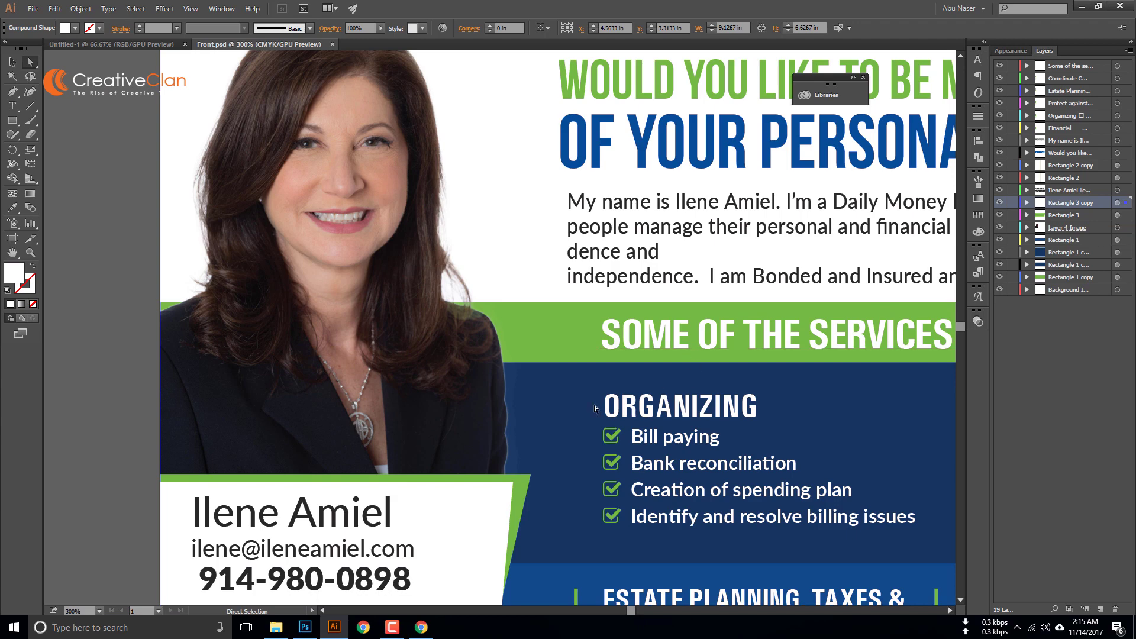
pyautogui.scroll(6, 595, 408)
pyautogui.scroll(2, 550, 367)
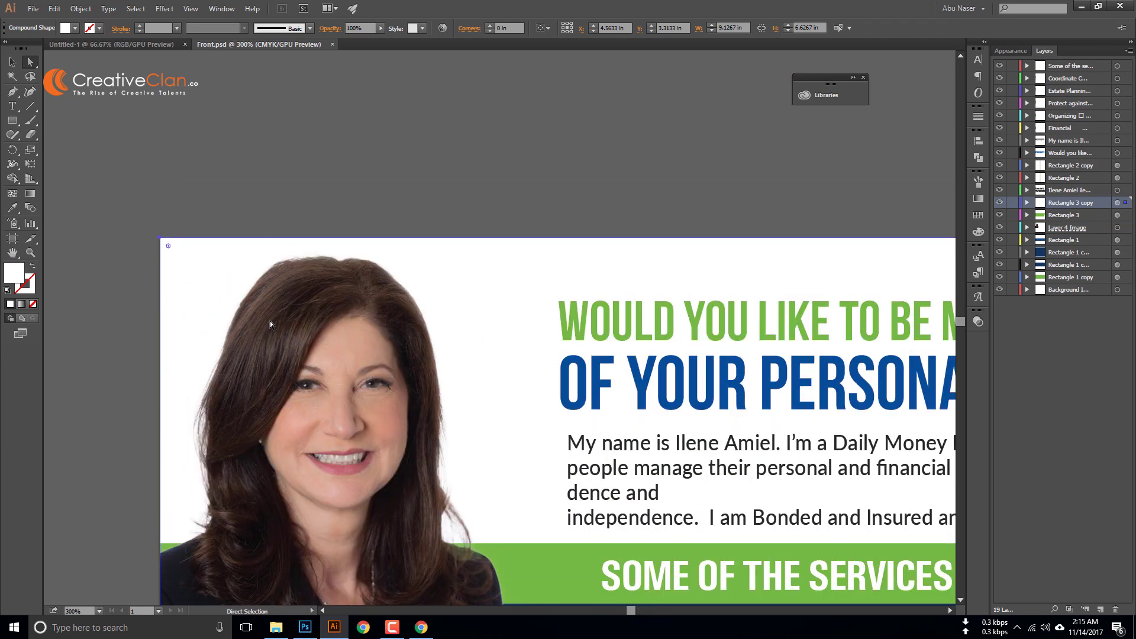
pyautogui.scroll(-3, 271, 324)
pyautogui.scroll(1, 275, 321)
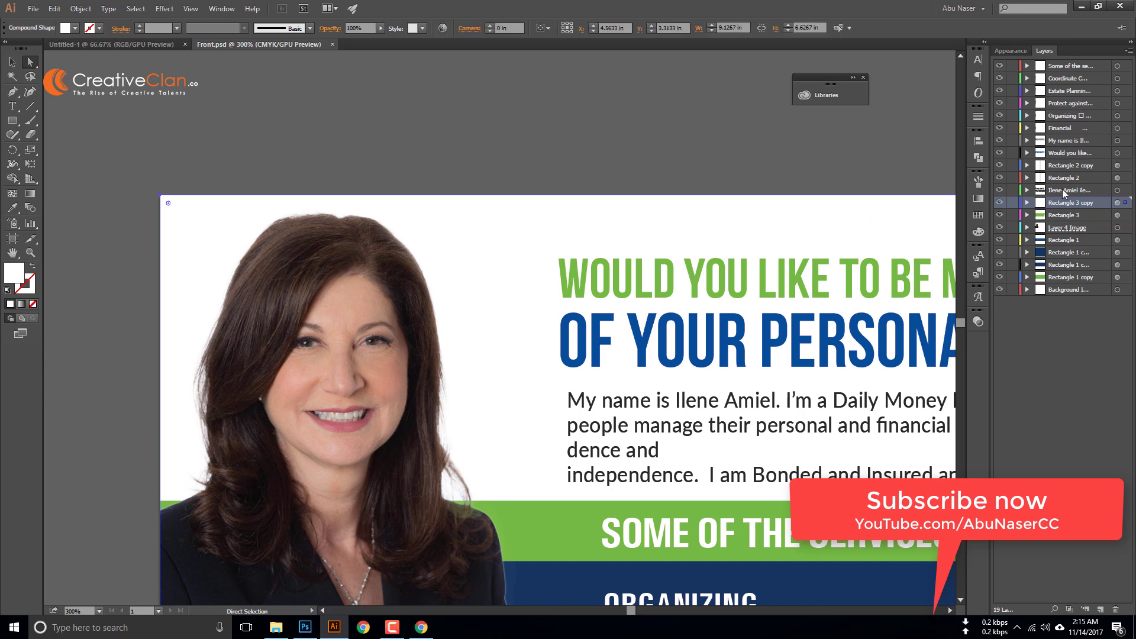
pyautogui.scroll(-2, 372, 353)
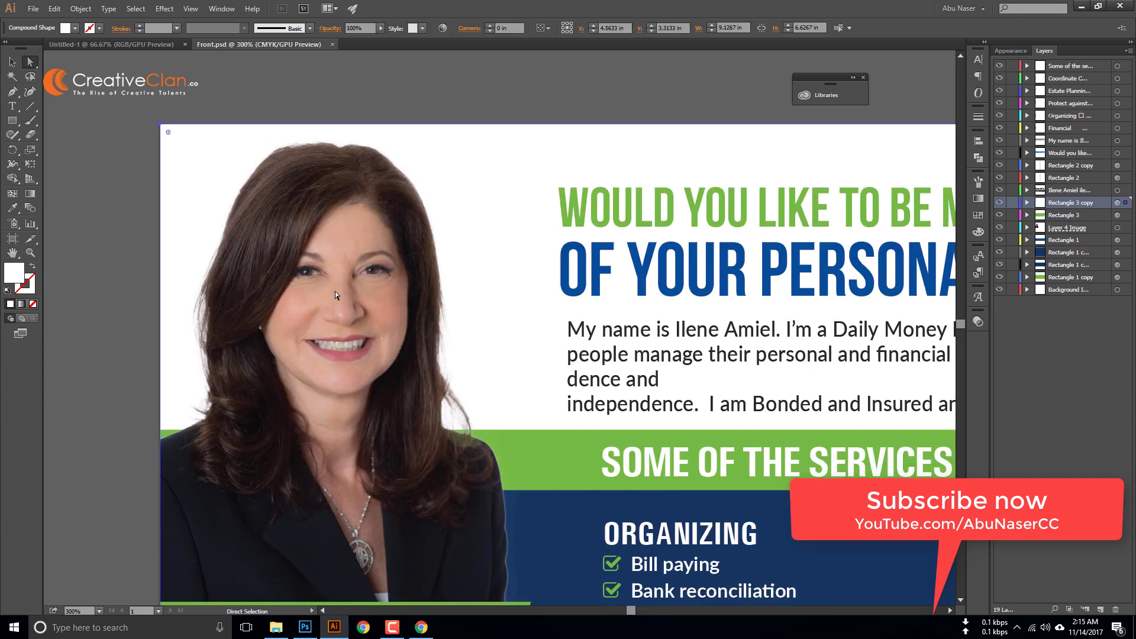
pyautogui.scroll(-2, 350, 296)
pyautogui.click(704, 201)
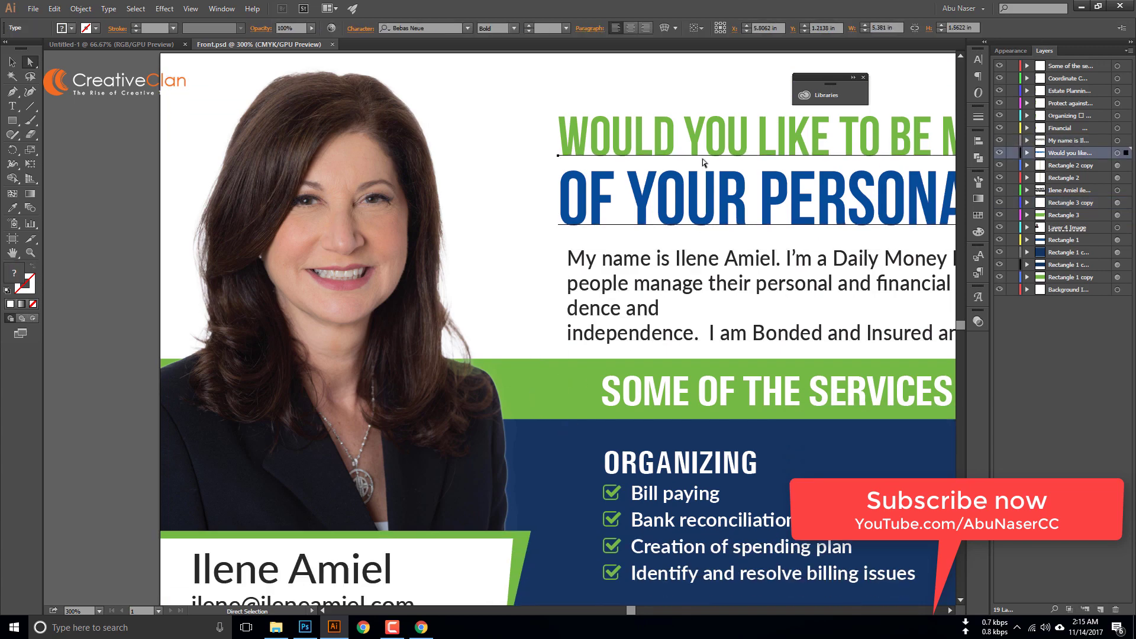
pyautogui.hotkey('ctrl', '+')
pyautogui.hotkey('ctrl', '+')
pyautogui.hotkey('ctrl', '+')
pyautogui.hotkey('ctrl', '+')
pyautogui.hotkey('ctrl', '+')
pyautogui.hotkey('ctrl', '+')
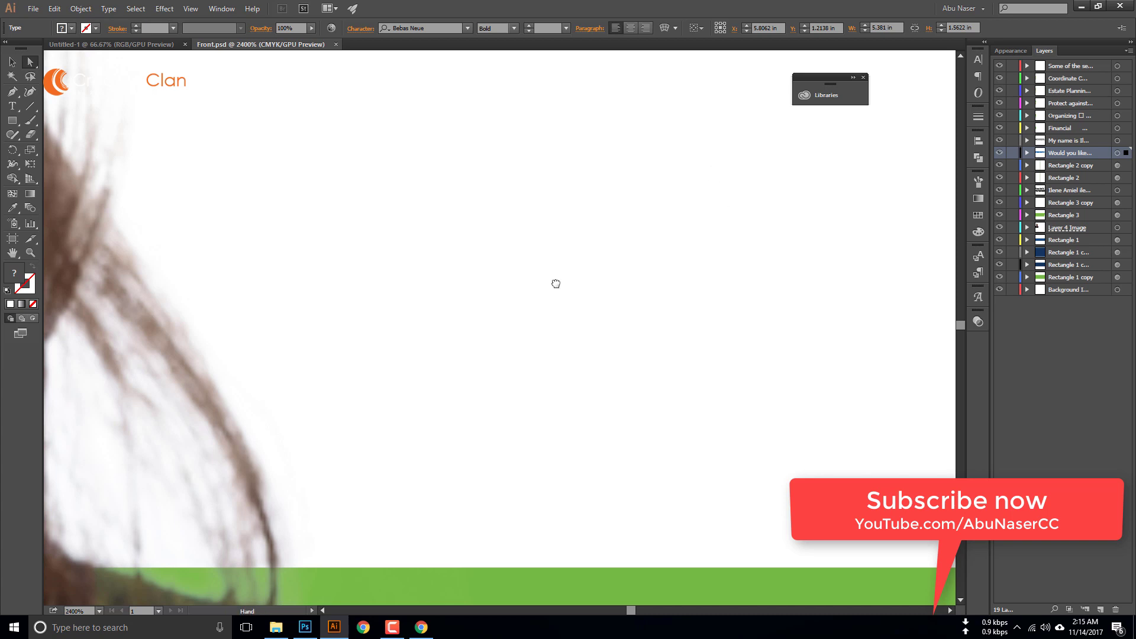
pyautogui.click(612, 292)
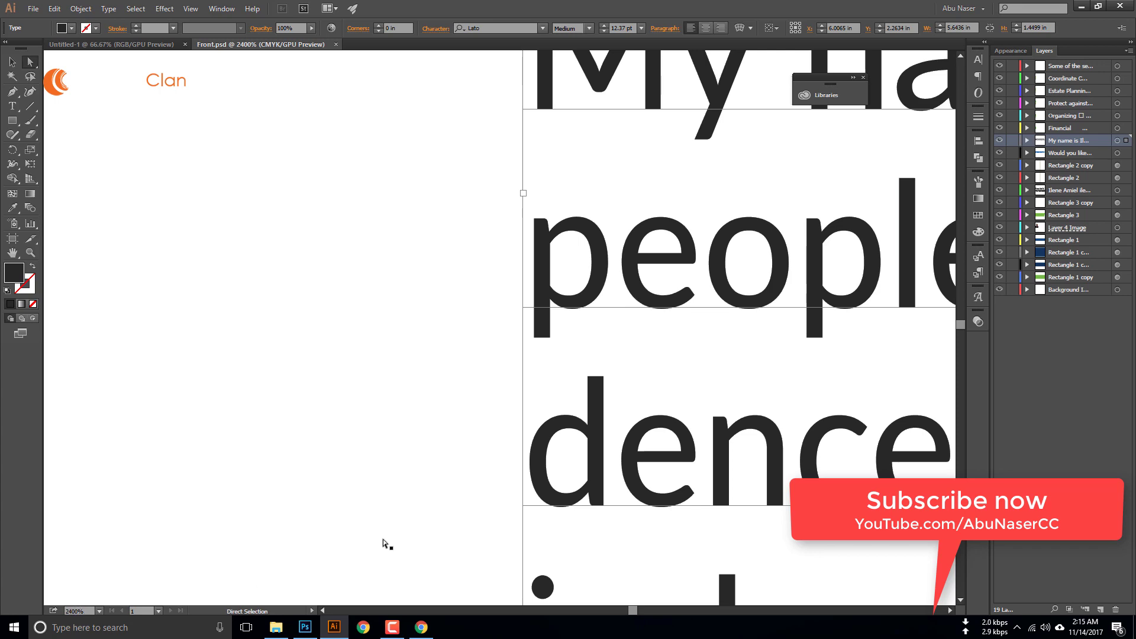
pyautogui.scroll(-5, 525, 515)
# Step: Zoom Photoshop's postcard back out from the magnified lettering to the full view
pyautogui.click(305, 627)
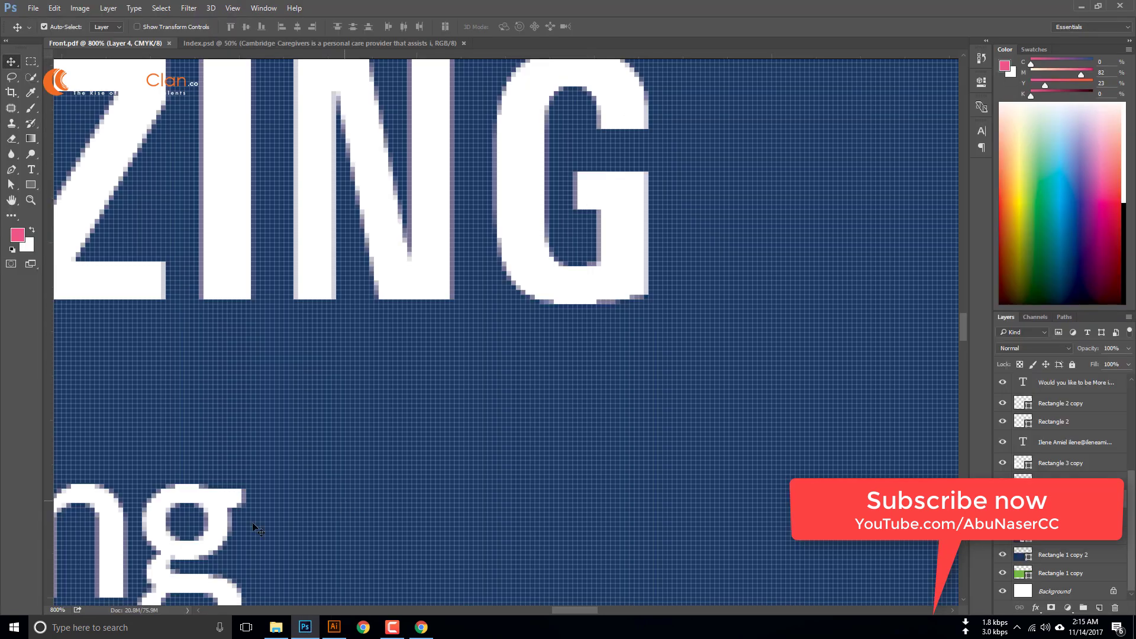
pyautogui.scroll(2, 379, 476)
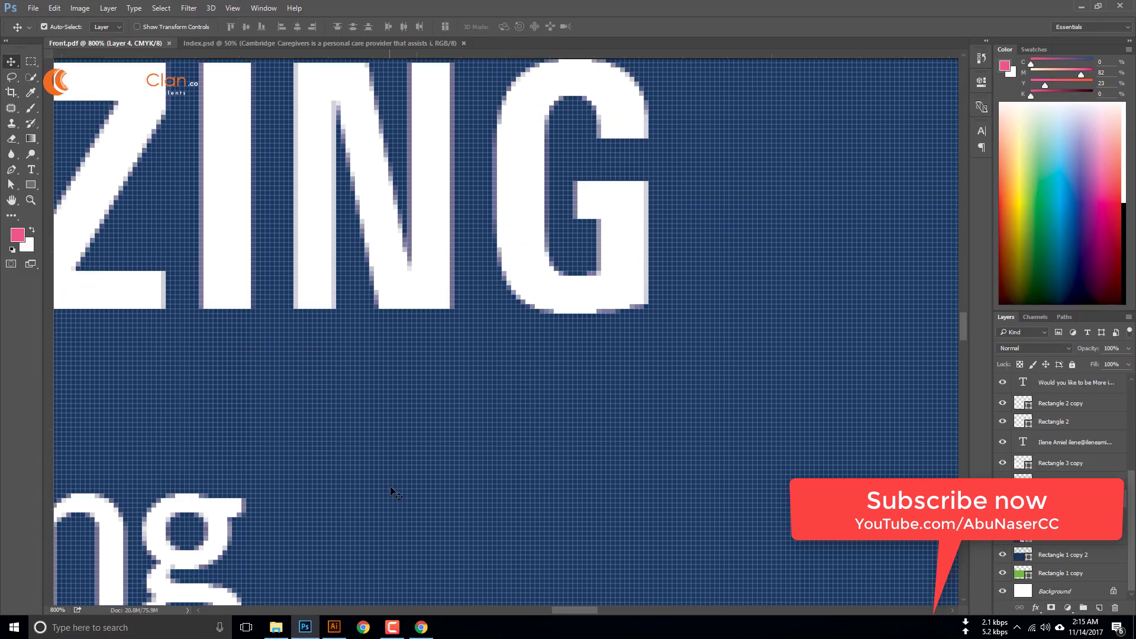
pyautogui.scroll(4, 396, 494)
pyautogui.hotkey('ctrl', '-')
pyautogui.hotkey('ctrl', '-')
pyautogui.hotkey('ctrl', '-')
pyautogui.hotkey('ctrl', '-')
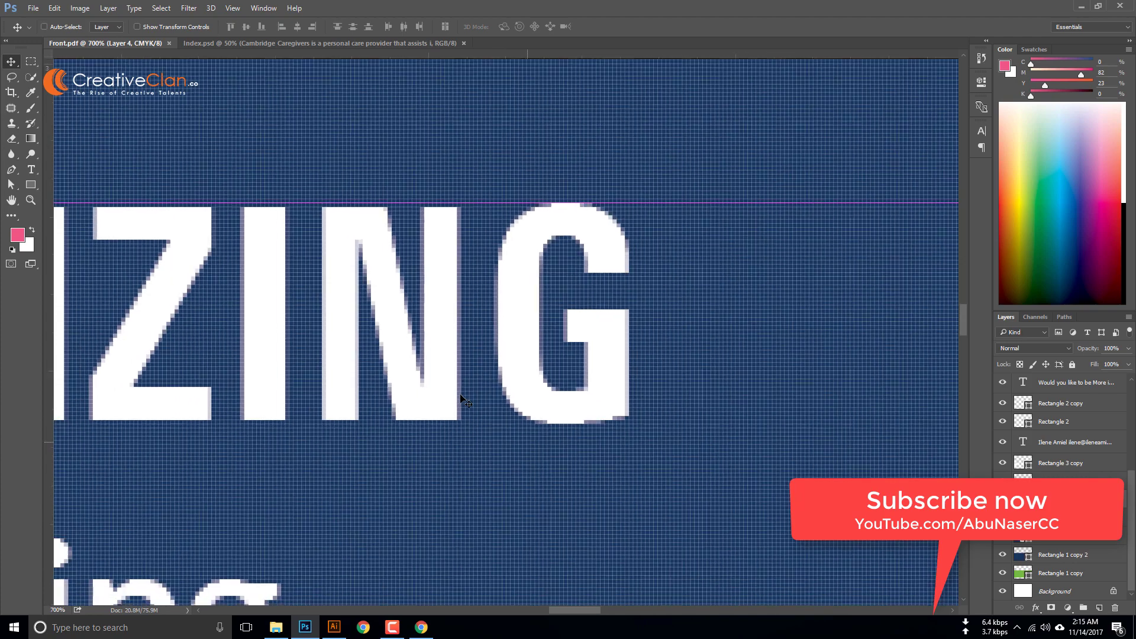
pyautogui.hotkey('ctrl', '-')
pyautogui.hotkey('ctrl', '-')
pyautogui.hotkey('ctrl', '-')
pyautogui.hotkey('ctrl', '-')
pyautogui.hotkey('ctrl', '-')
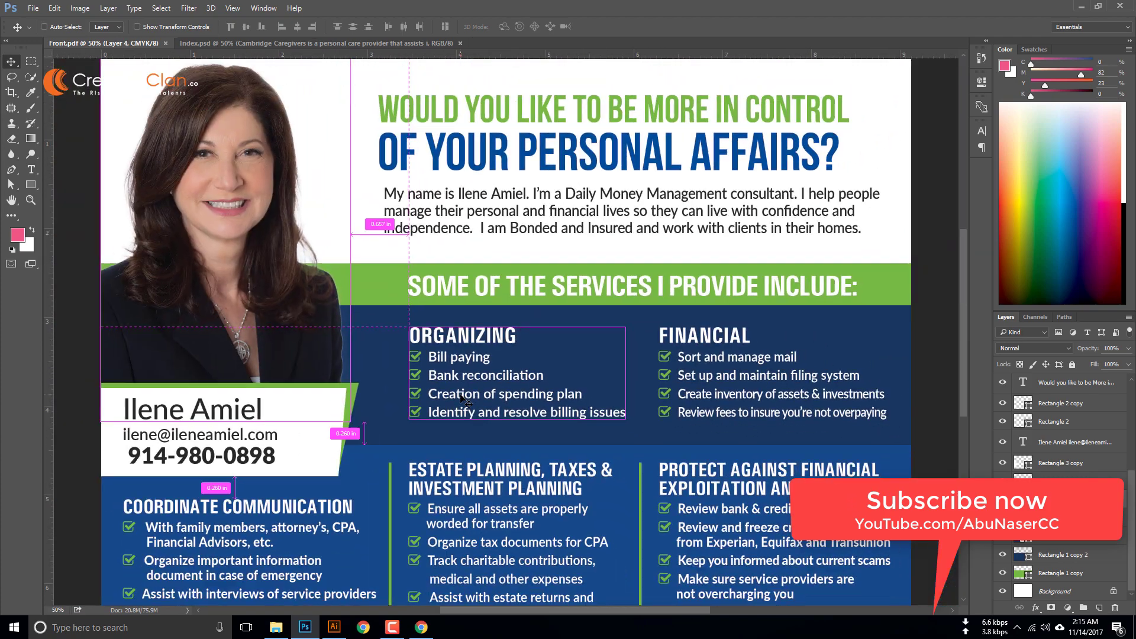
# Step: Zoom out and pan the Illustrator vector copy for comparison, then return to Photoshop
pyautogui.click(335, 628)
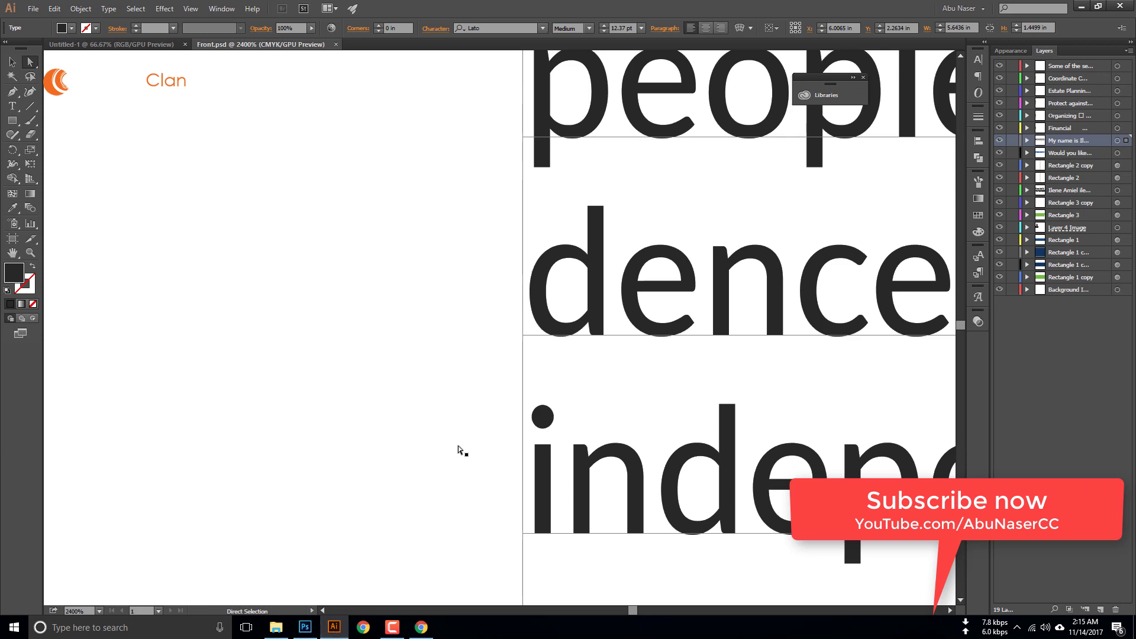
pyautogui.hotkey('ctrl', '-')
pyautogui.hotkey('ctrl', '-')
pyautogui.hotkey('ctrl', '-')
pyautogui.hotkey('ctrl', '-')
pyautogui.hotkey('ctrl', '-')
pyautogui.hotkey('ctrl', '-')
pyautogui.hotkey('ctrl', '-')
pyautogui.hotkey('ctrl', '-')
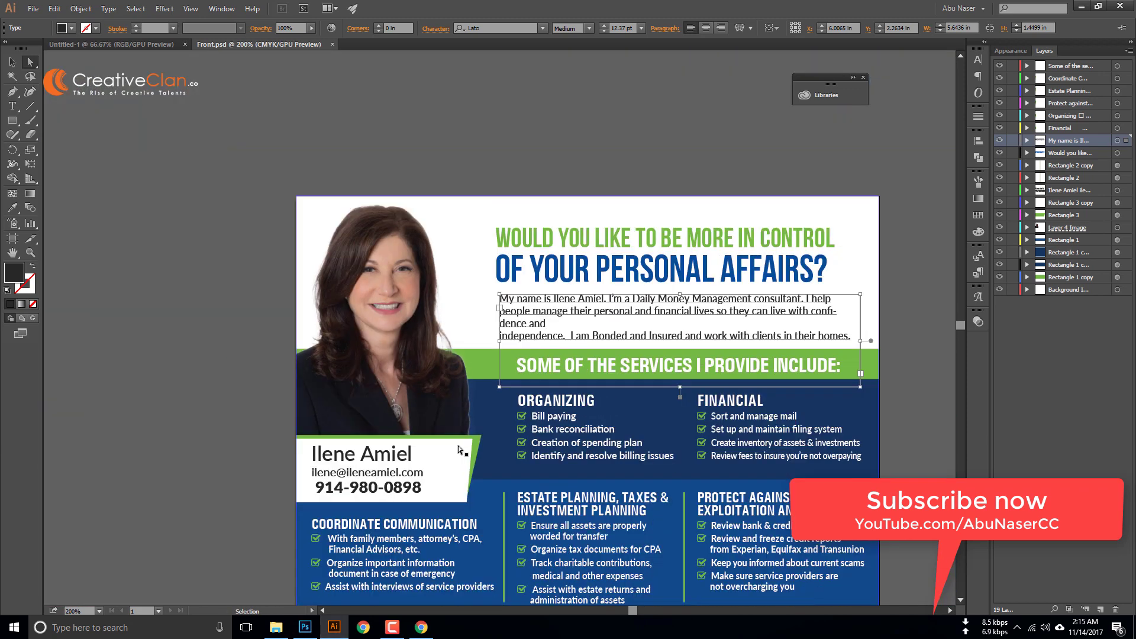
pyautogui.moveTo(471, 483); pyautogui.dragTo(446, 322)
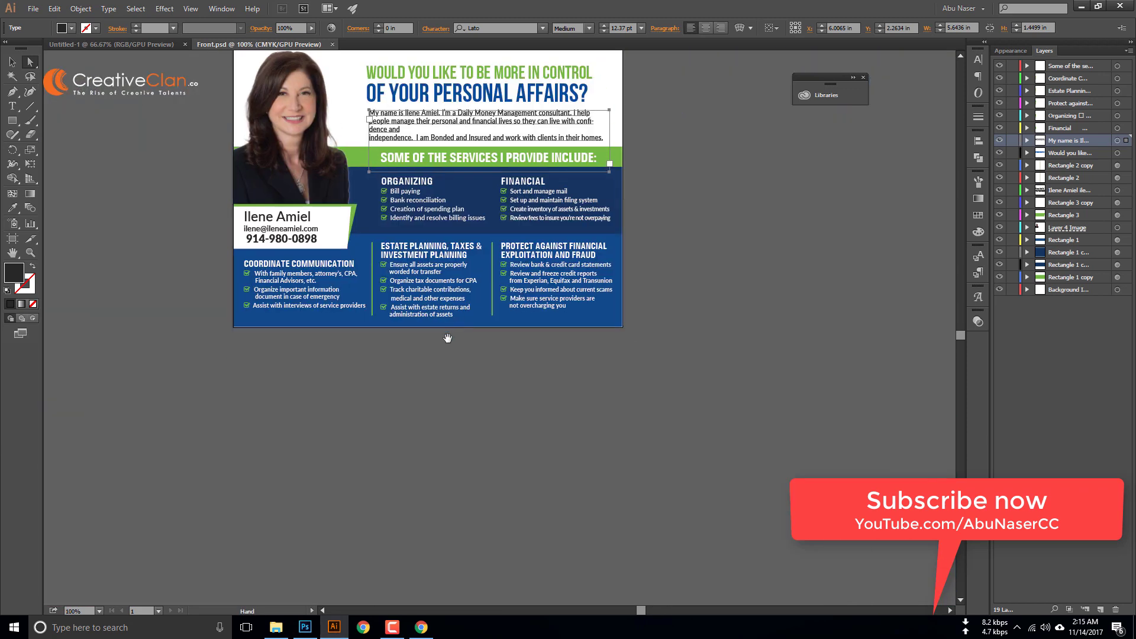
pyautogui.scroll(3, 447, 337)
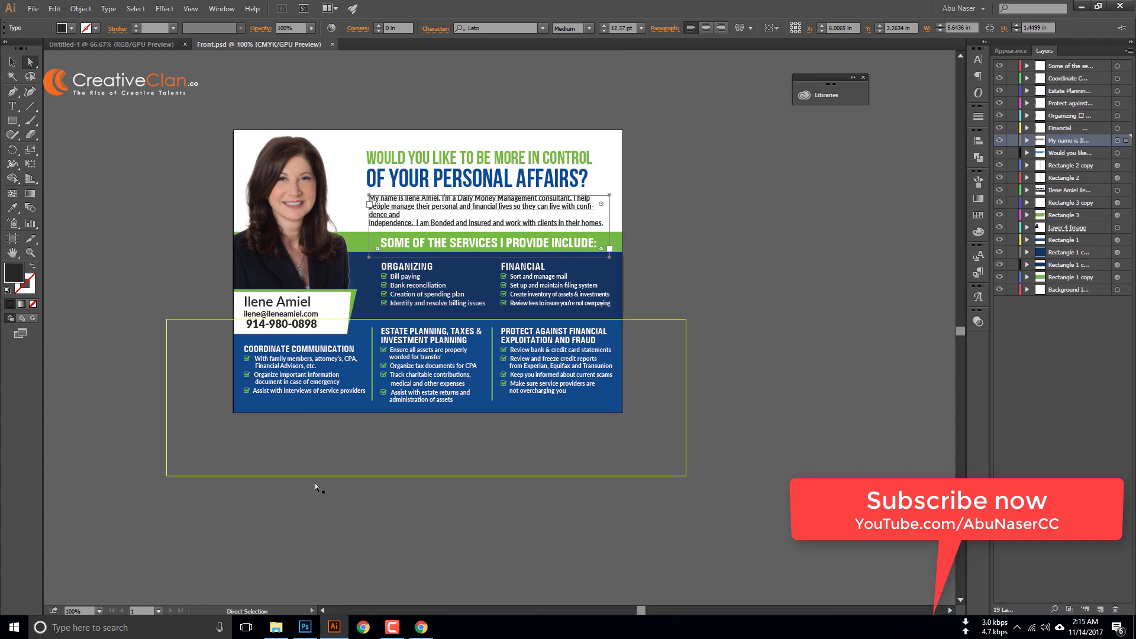
pyautogui.click(313, 630)
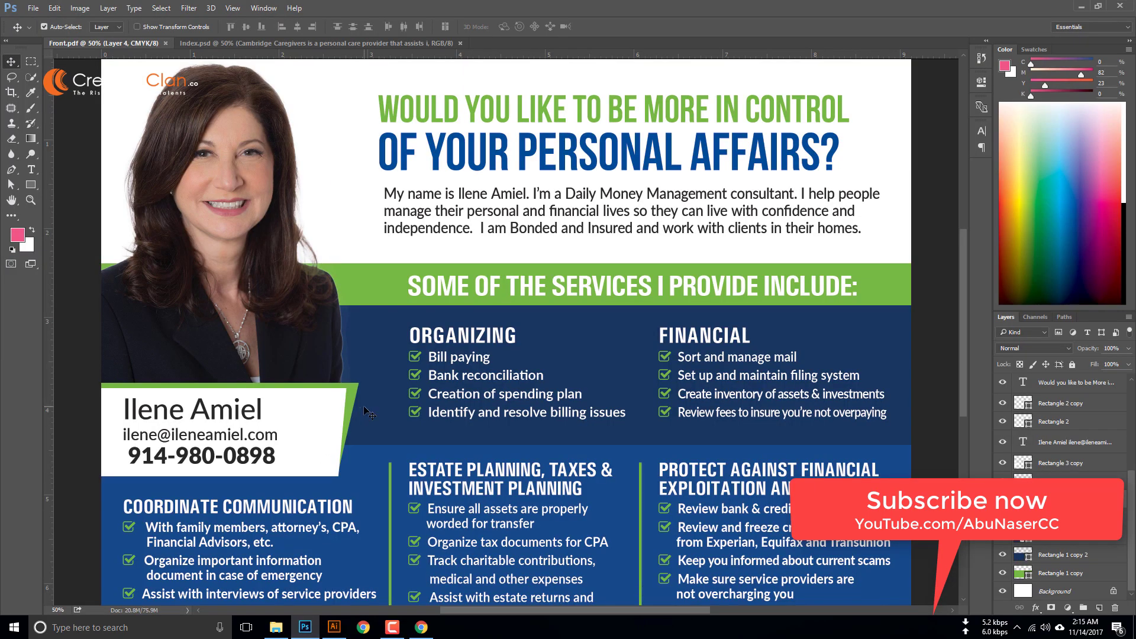
pyautogui.scroll(-2, 379, 412)
# Step: Set the Image Size resolution to 72 Pixels/Inch, resampling the postcard to 657 × 477 px
pyautogui.hotkey('ctrl', '+')
pyautogui.hotkey('ctrl', '+')
pyautogui.hotkey('ctrl', '+')
pyautogui.hotkey('ctrl', '+')
pyautogui.hotkey('ctrl', '+')
pyautogui.hotkey('ctrl', '+')
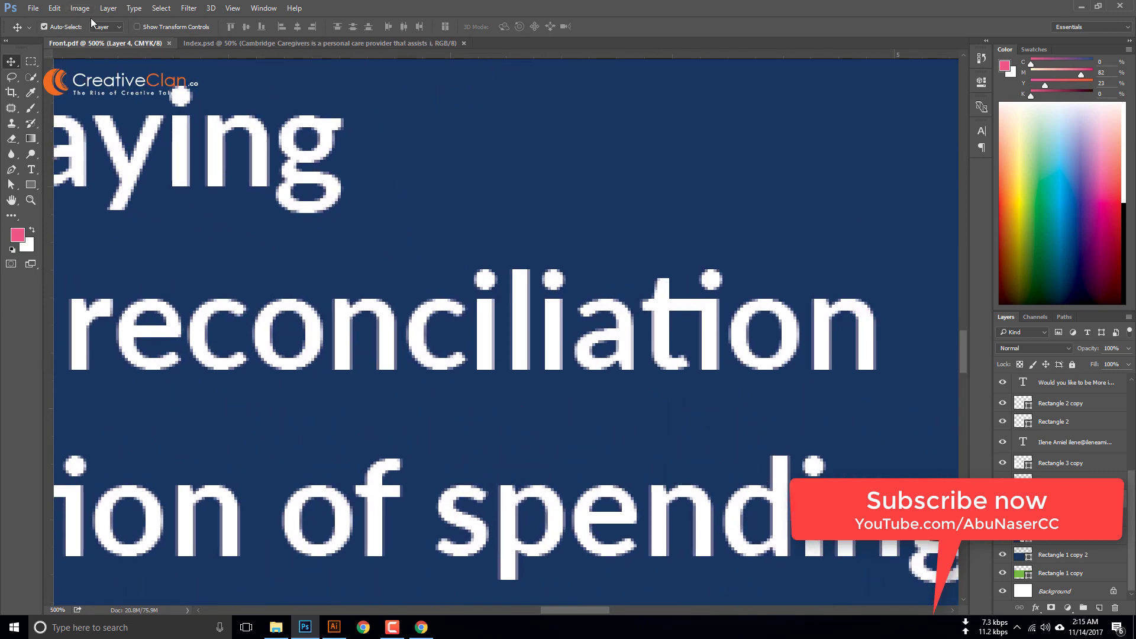
pyautogui.scroll(2, 307, 285)
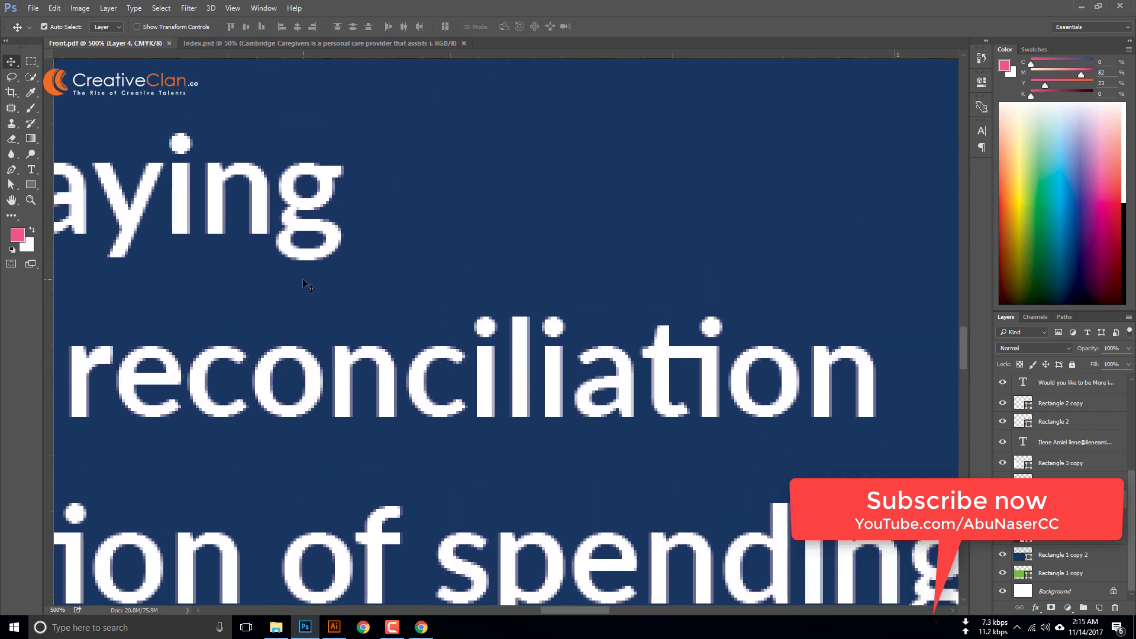
pyautogui.click(80, 9)
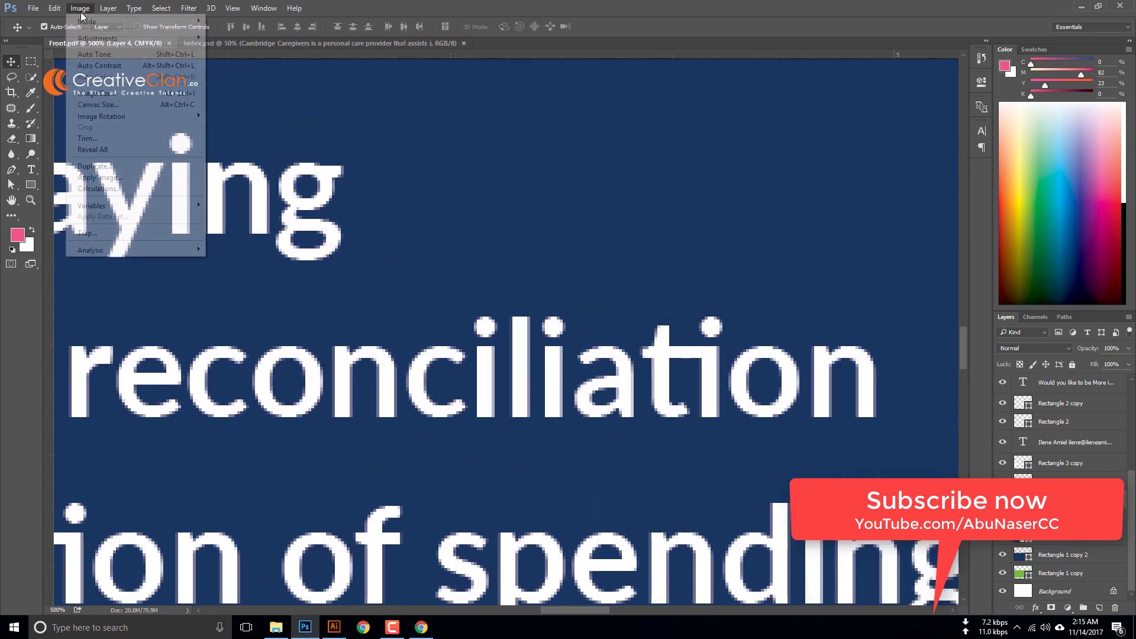
pyautogui.click(108, 94)
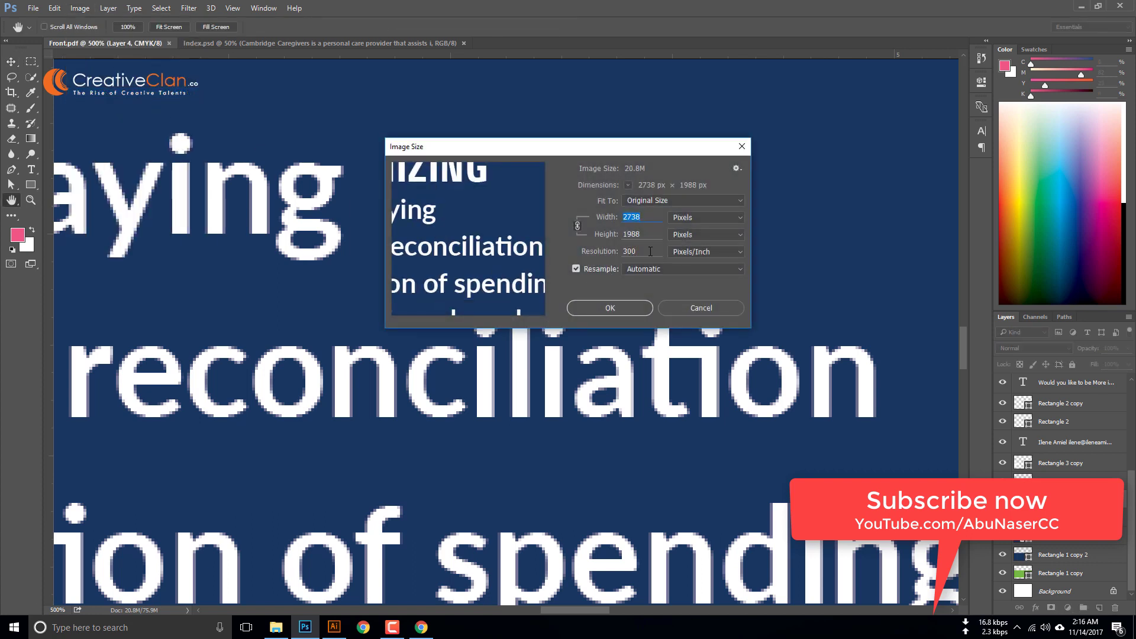
pyautogui.doubleClick(650, 251)
pyautogui.write('72')
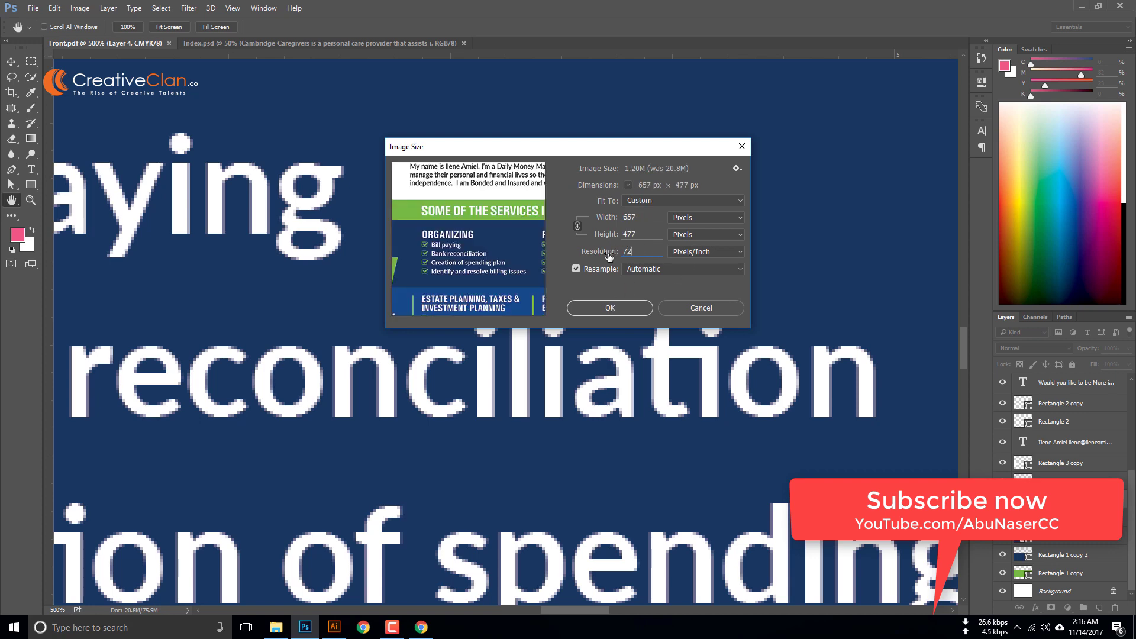
pyautogui.click(610, 307)
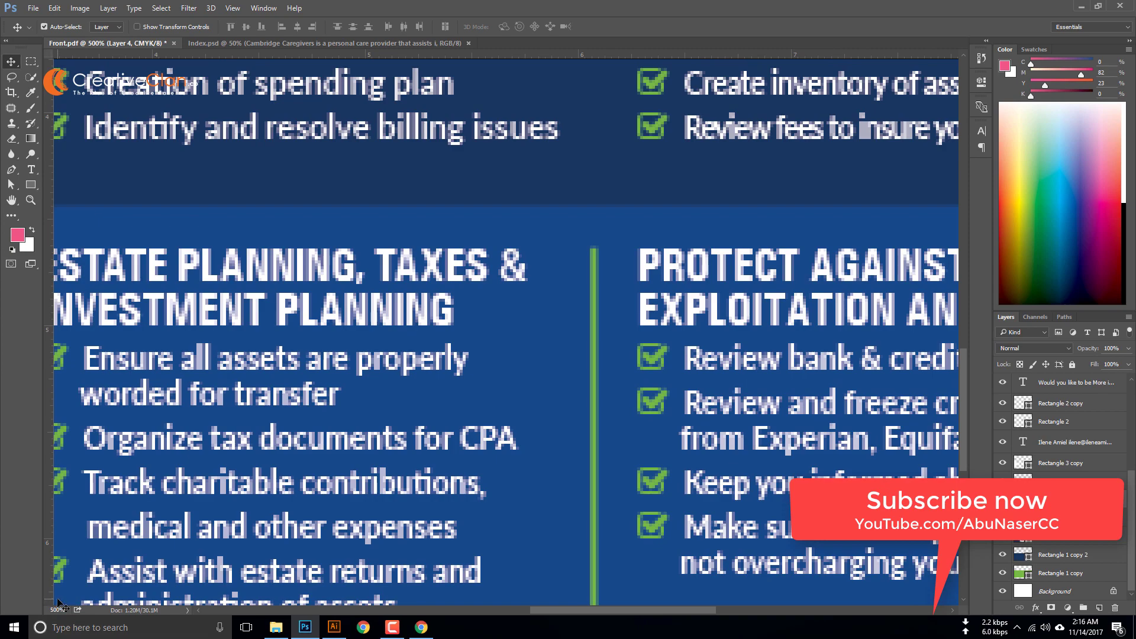
# Step: Compare the resampled postcard in Photoshop with the Illustrator version
pyautogui.scroll(-5, 302, 318)
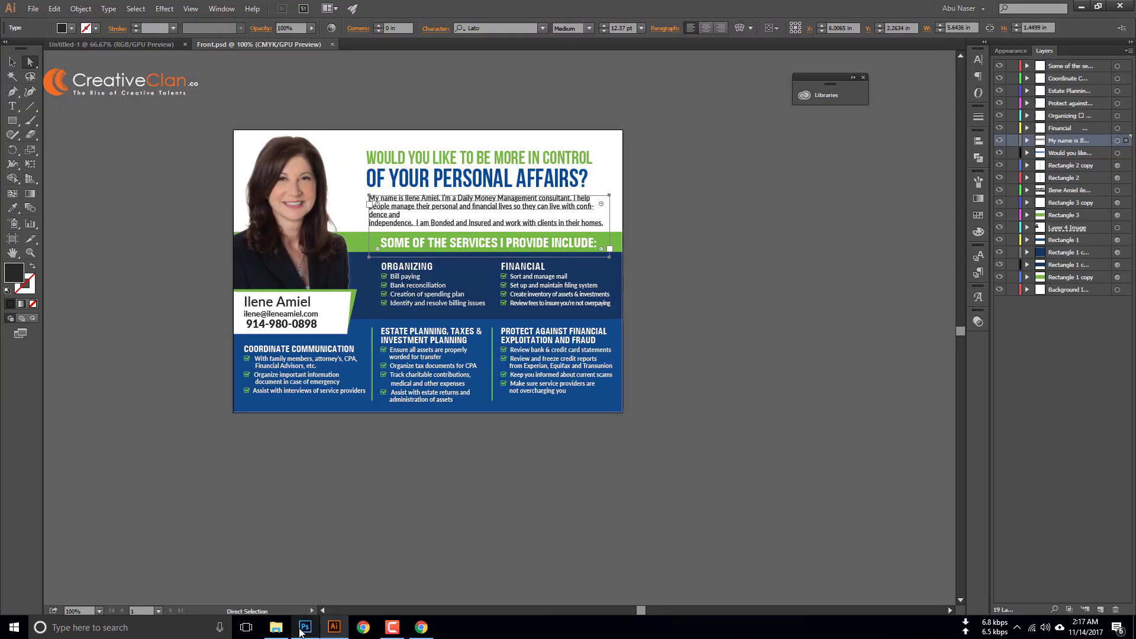
pyautogui.click(305, 627)
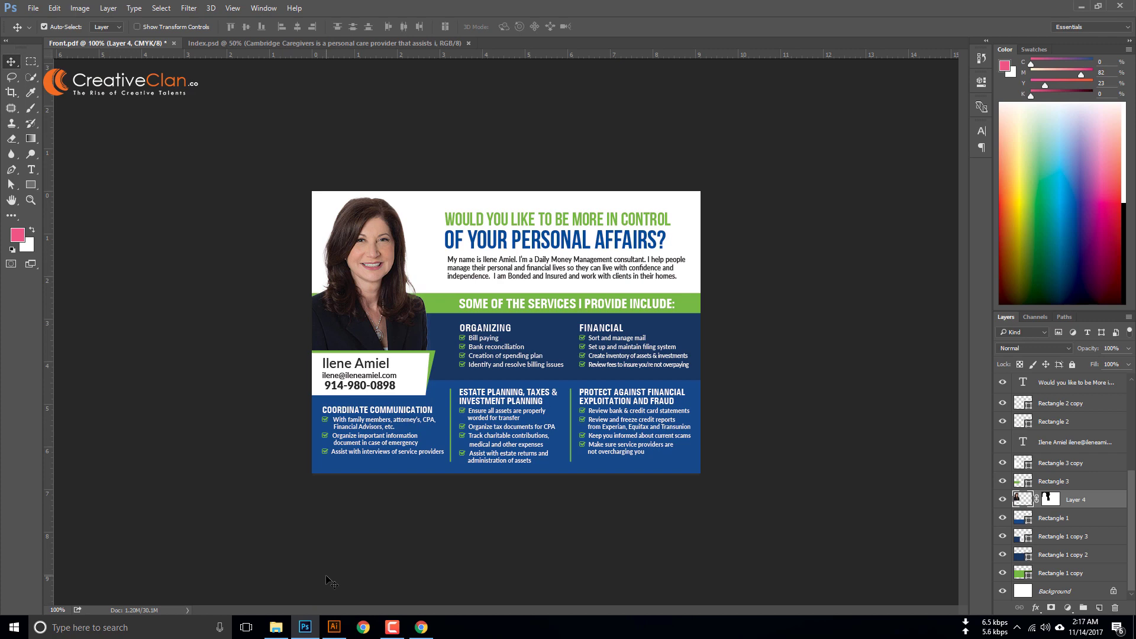
pyautogui.click(334, 628)
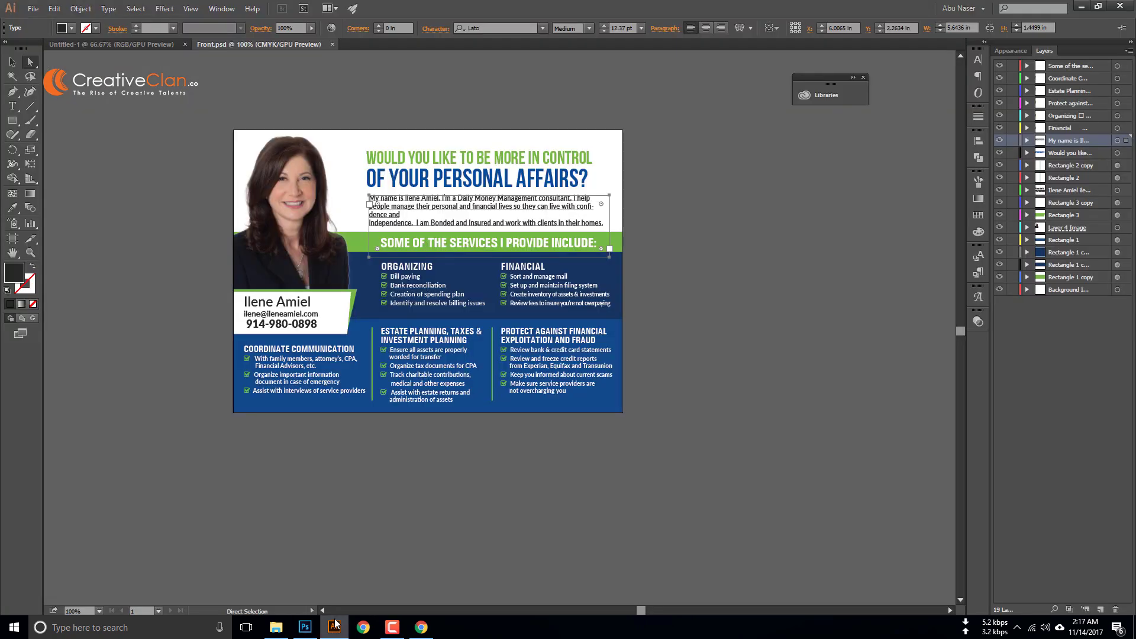
# Step: Create a new blank letter-size document and zoom out to show the whole artboard
pyautogui.click(33, 8)
pyautogui.click(45, 23)
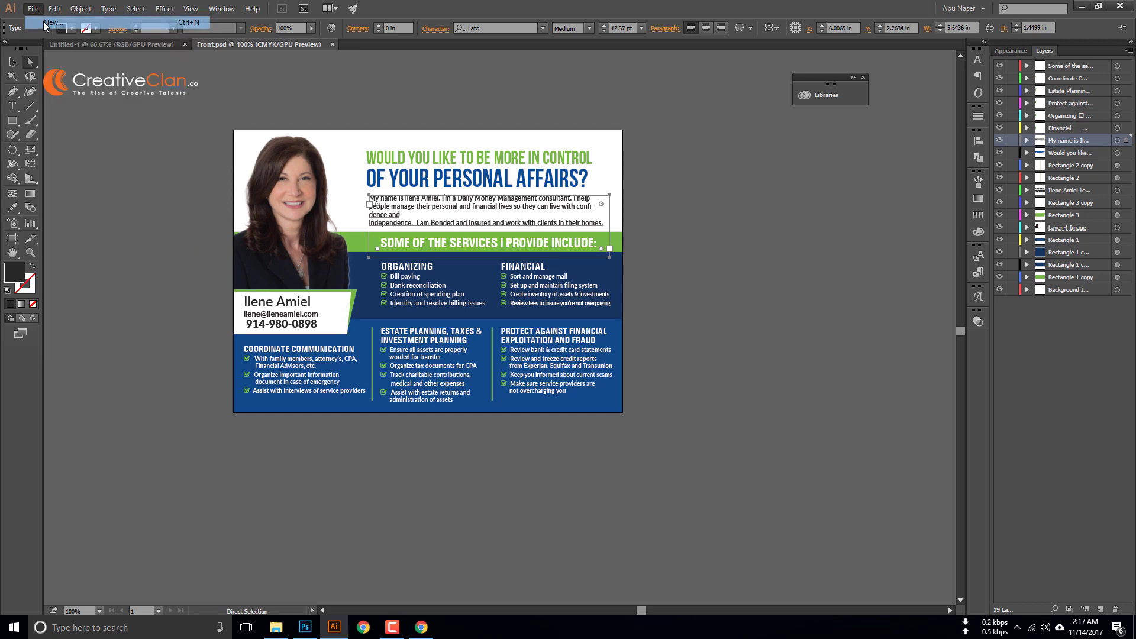
pyautogui.click(600, 441)
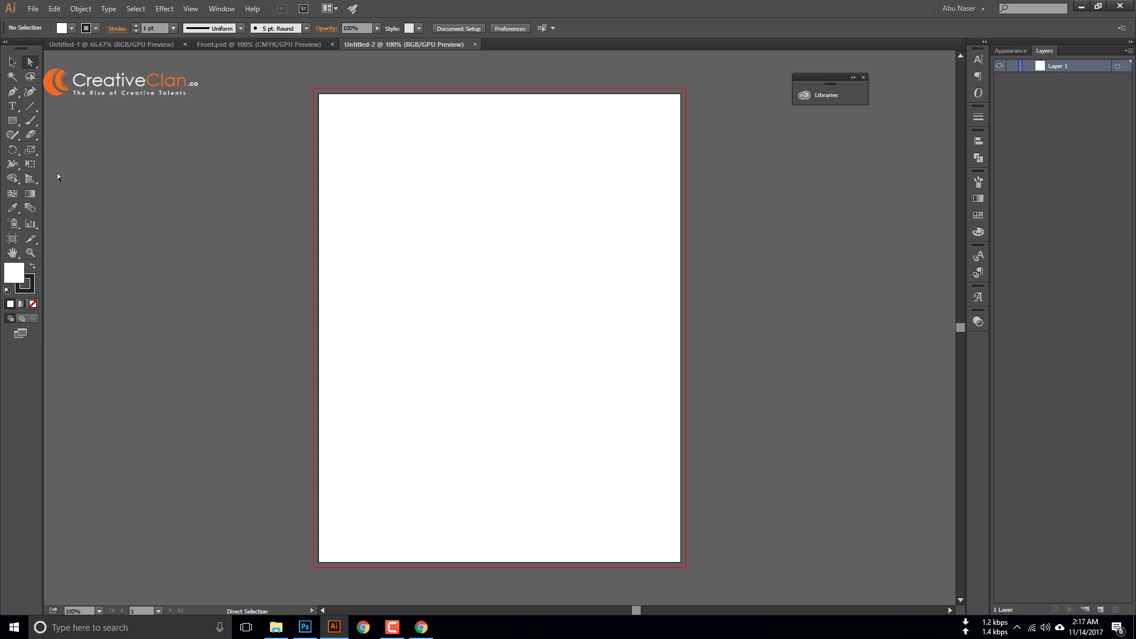
pyautogui.scroll(2, 136, 340)
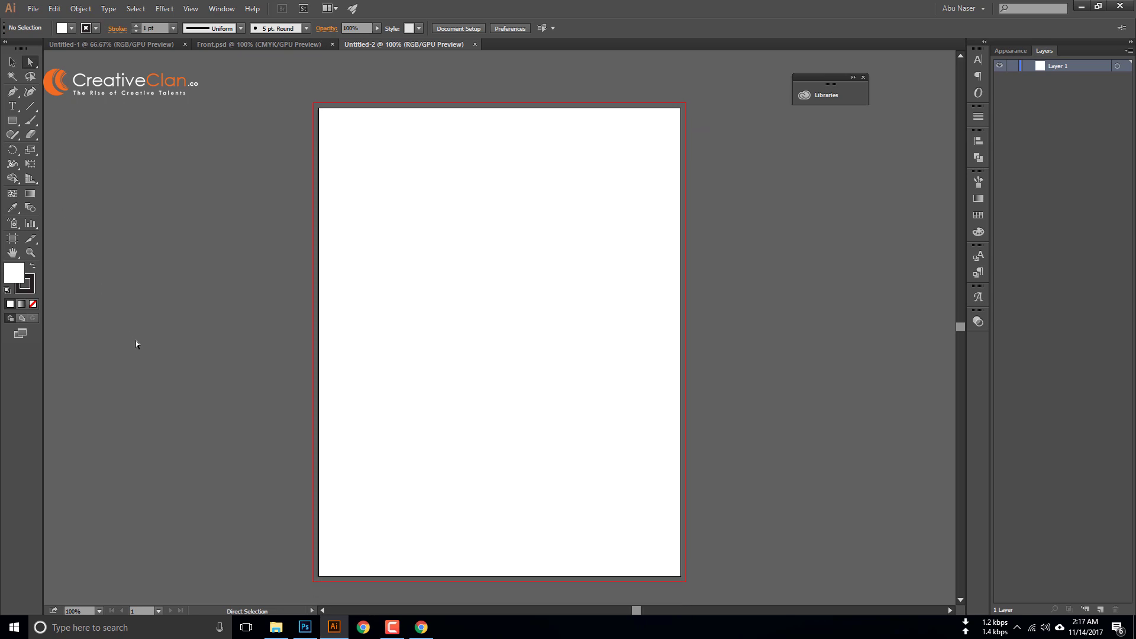
pyautogui.hotkey('ctrl', '-')
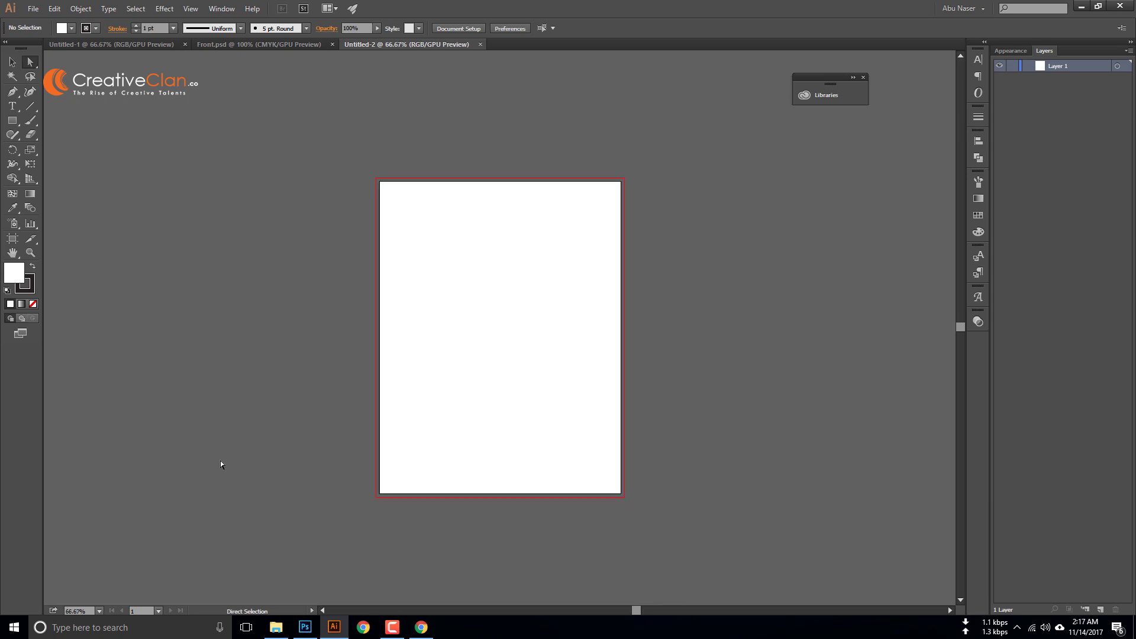
# Step: Open the File menu and dismiss it without choosing a command
pyautogui.click(33, 8)
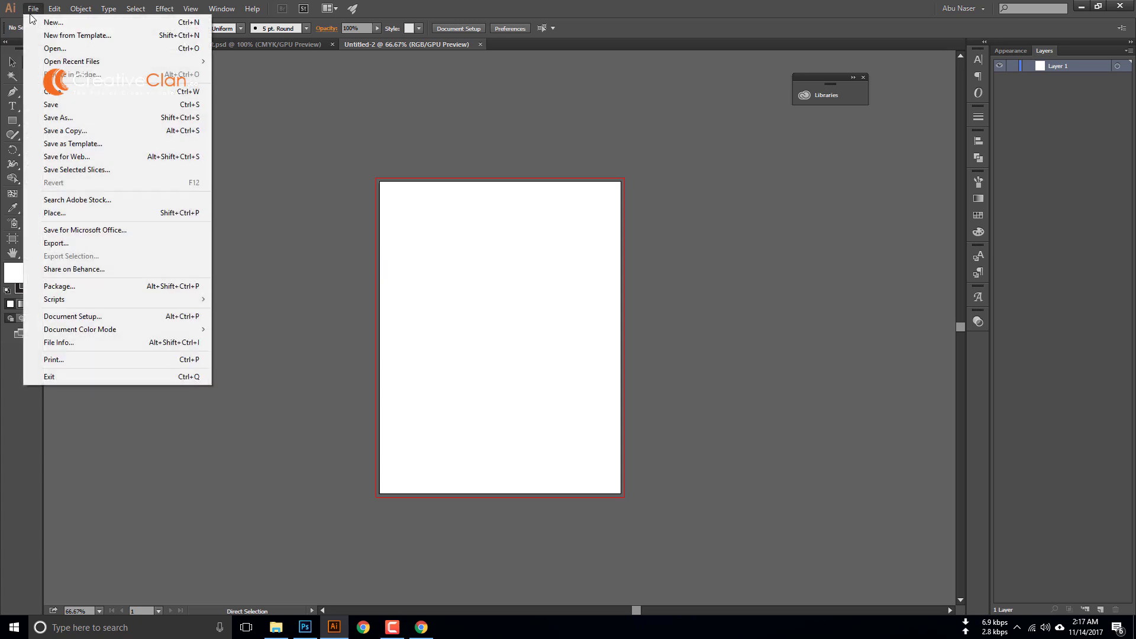
pyautogui.click(269, 239)
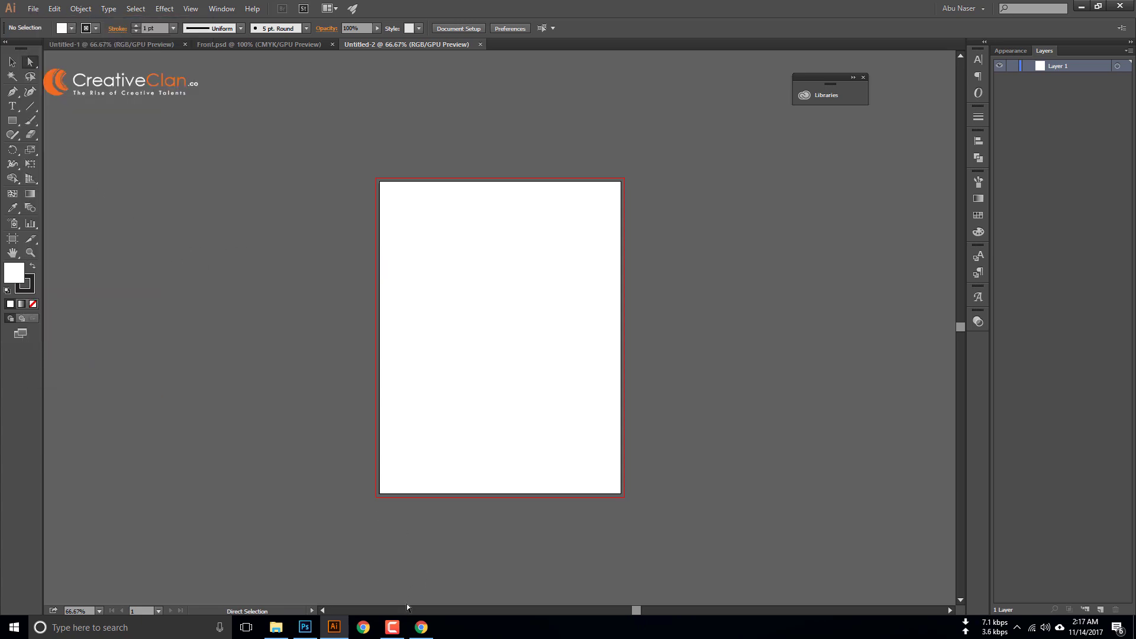
pyautogui.moveTo(421, 628)
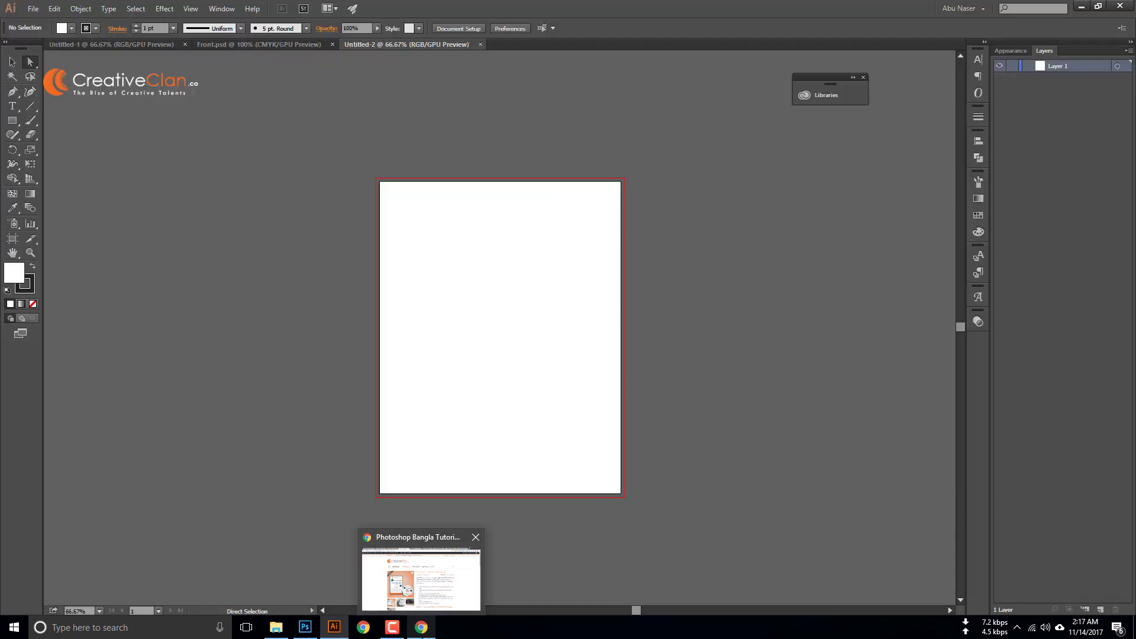
pyautogui.click(34, 8)
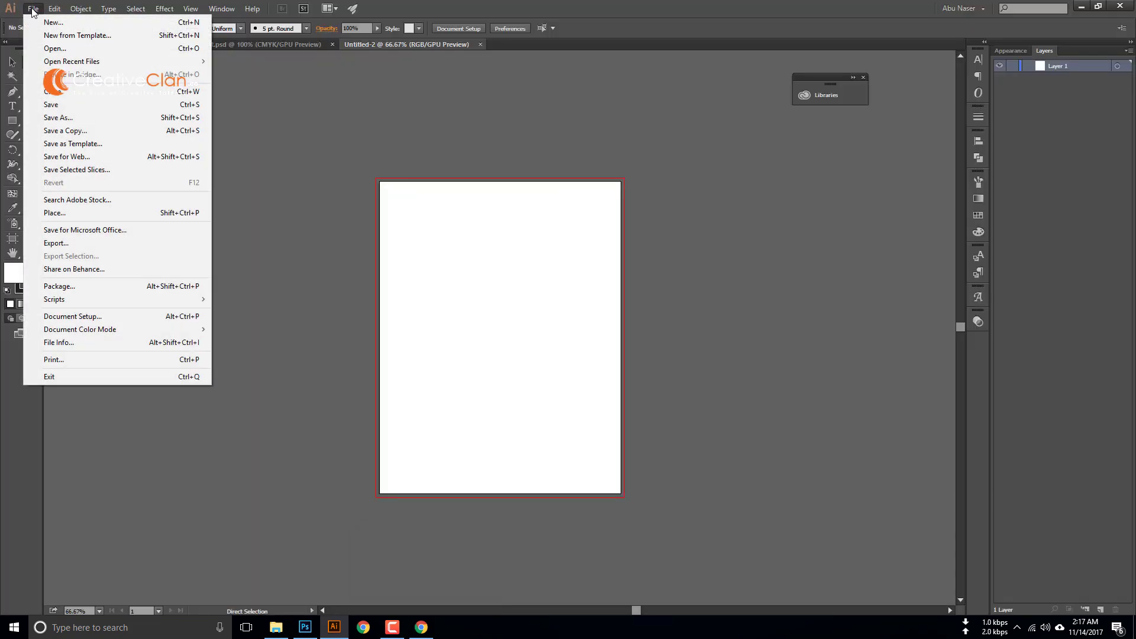
pyautogui.press('Escape')
# Step: Draw an ellipse filled blue 1578AF with no stroke
pyautogui.moveTo(12, 120); pyautogui.dragTo(39, 148)
pyautogui.moveTo(414, 274); pyautogui.dragTo(500, 345)
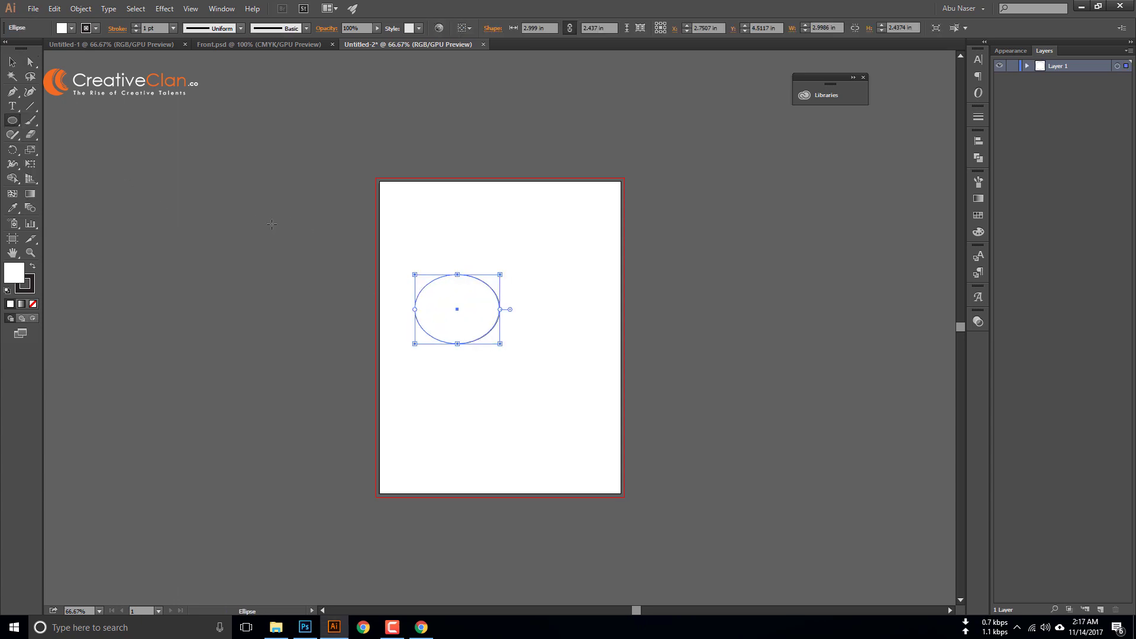
pyautogui.doubleClick(16, 279)
pyautogui.write('1578AF')
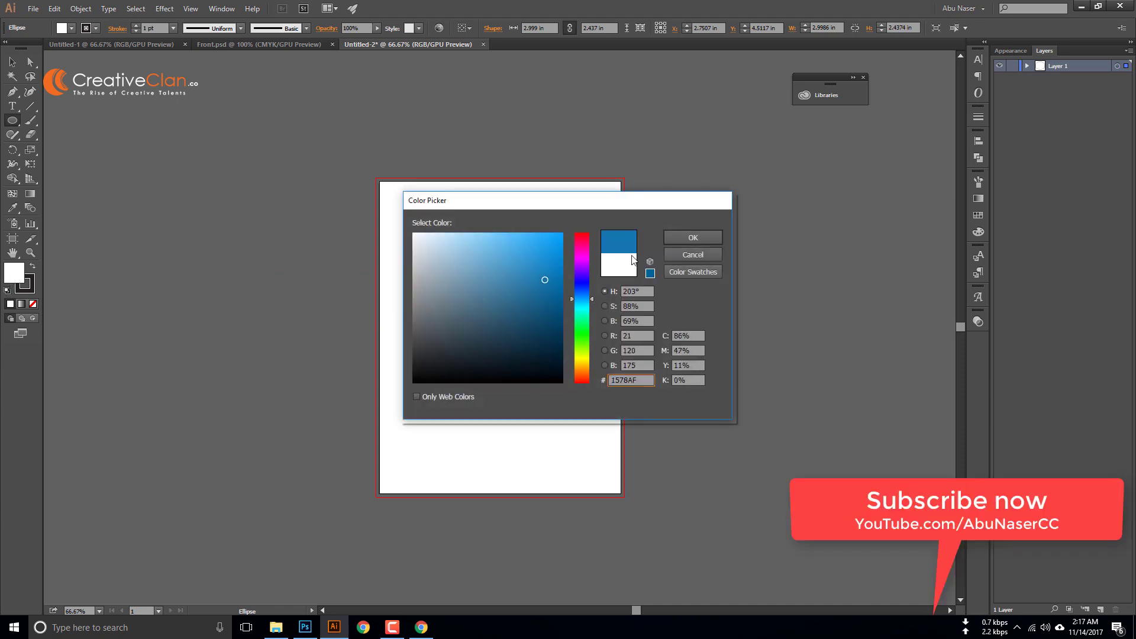
pyautogui.click(680, 236)
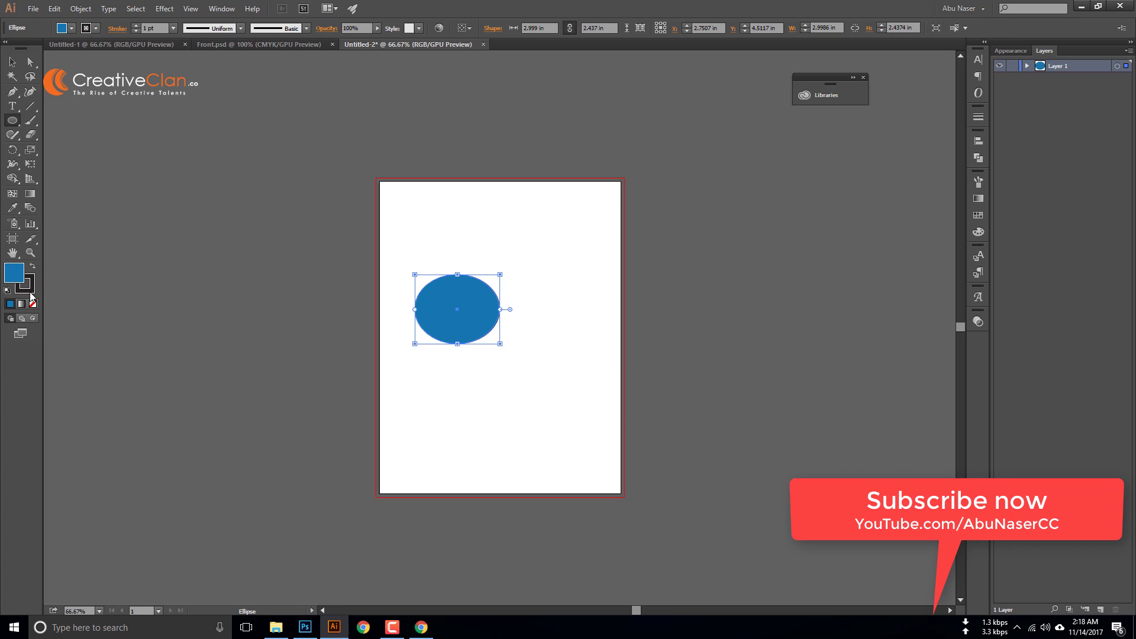
pyautogui.click(33, 303)
pyautogui.click(13, 273)
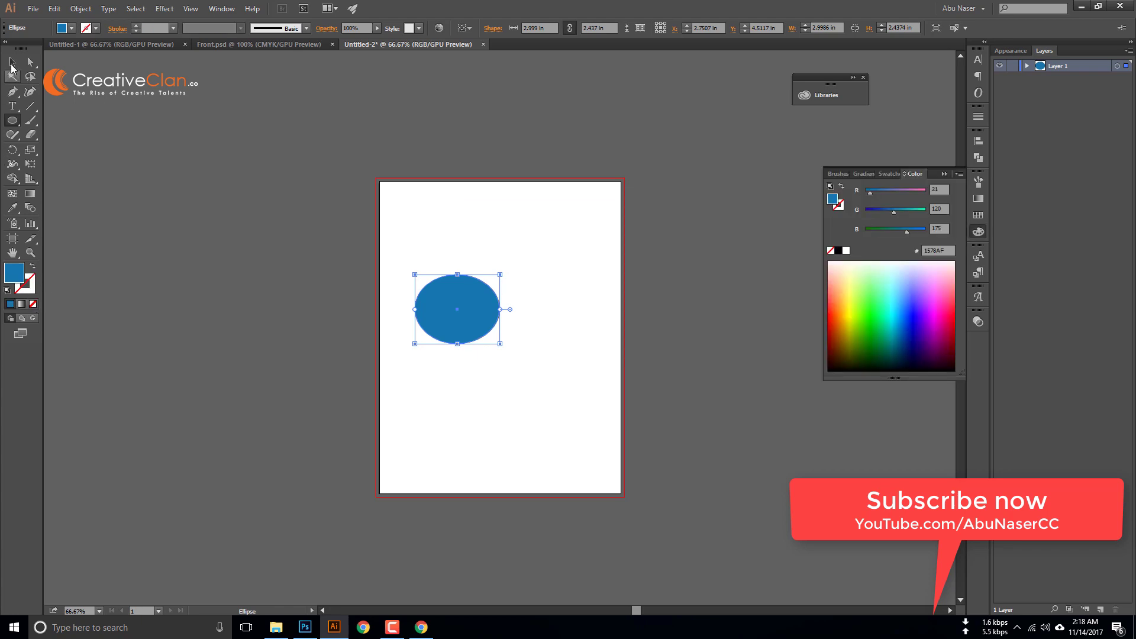
# Step: Duplicate the ellipse twice beside it to build the cloud
pyautogui.click(11, 65)
pyautogui.moveTo(466, 316); pyautogui.dragTo(576, 336)
pyautogui.click(364, 361)
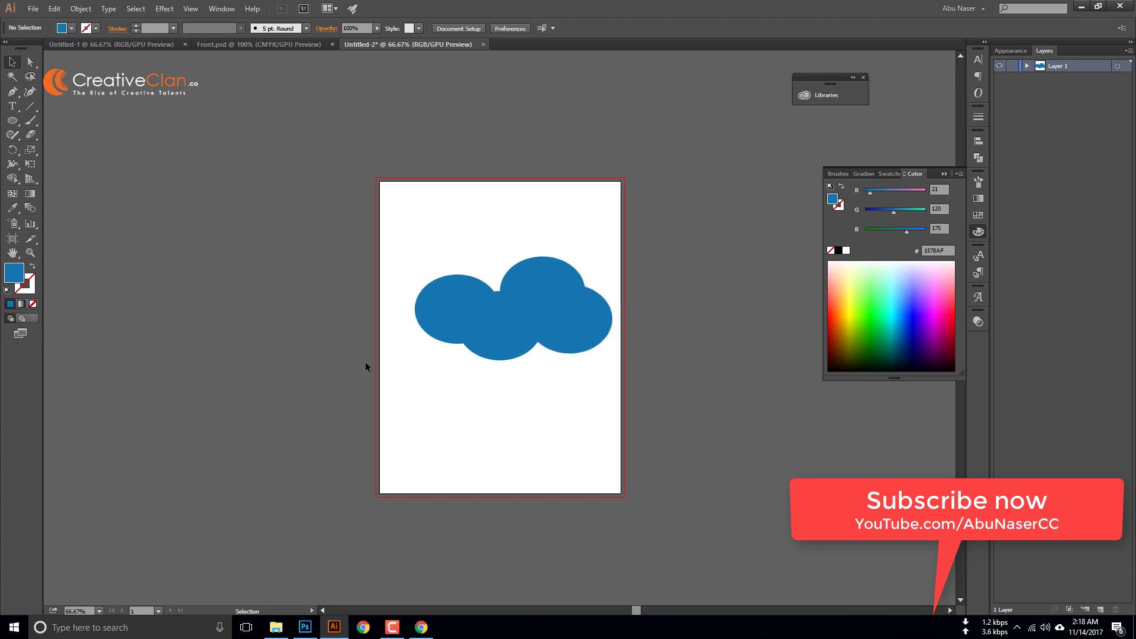
# Step: Cover the cloud's lower half with a white rectangle to flatten its base, then deselect
pyautogui.moveTo(12, 120); pyautogui.dragTo(50, 119)
pyautogui.moveTo(384, 316)
pyautogui.mouseDown()
pyautogui.moveTo(563, 357)
pyautogui.moveTo(619, 386)
pyautogui.mouseUp()
pyautogui.press('i')
pyautogui.click(574, 412)
pyautogui.hotkey('ctrl', 'shift', 'a')
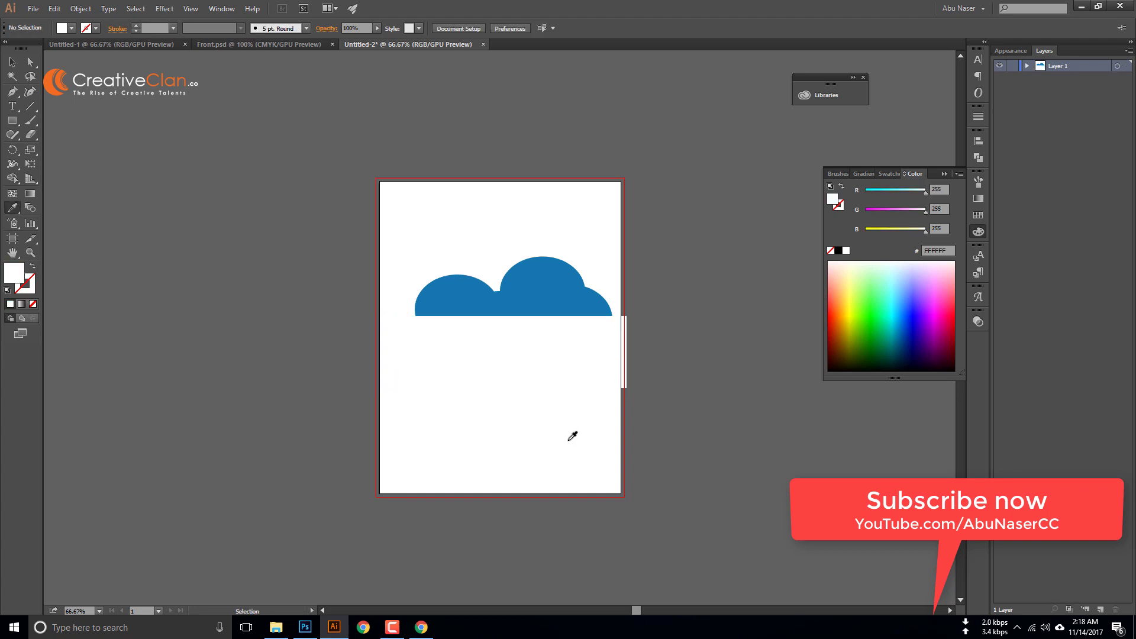
pyautogui.press('n')
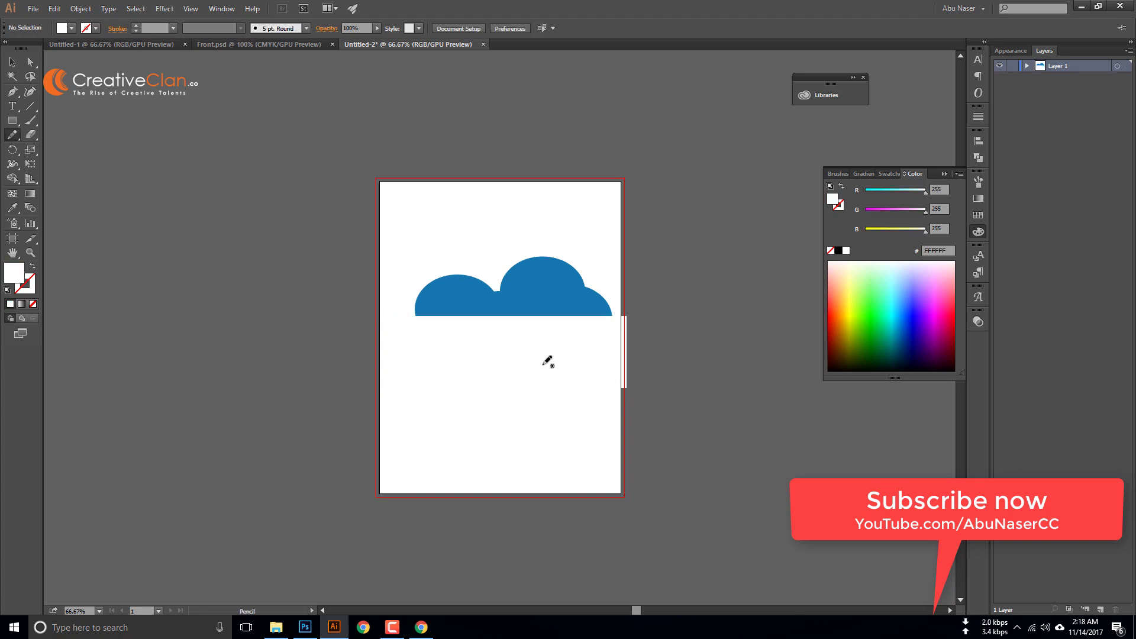
# Step: Pen-draw a closed, curved hill outline spanning the page below the cloud
pyautogui.click(12, 92)
pyautogui.click(345, 347)
pyautogui.moveTo(614, 344); pyautogui.dragTo(763, 382)
pyautogui.moveTo(742, 470); pyautogui.dragTo(574, 528)
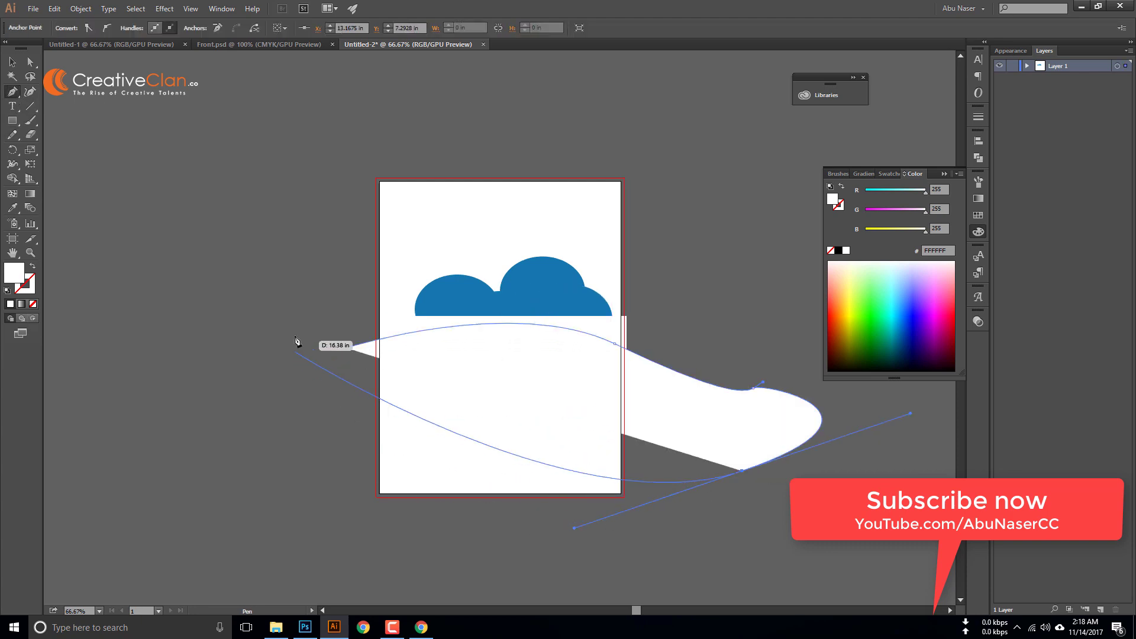
pyautogui.moveTo(347, 349); pyautogui.dragTo(363, 295)
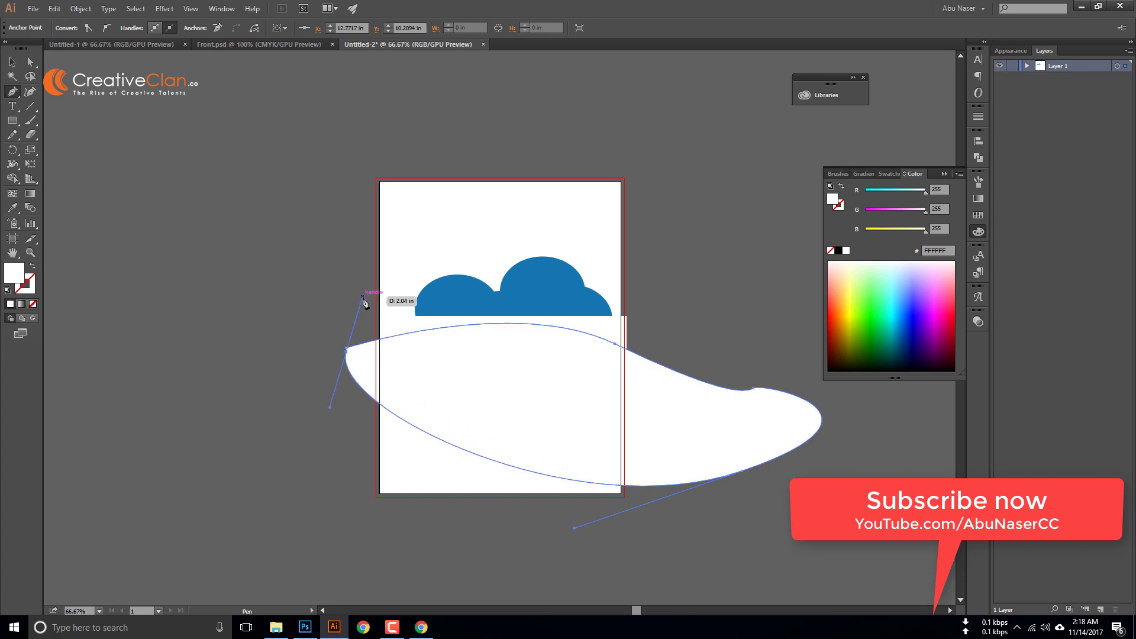
# Step: Fill the hill dark green 07A000 and draw a large circle over it
pyautogui.click(878, 305)
pyautogui.moveTo(873, 309); pyautogui.dragTo(872, 332)
pyautogui.keyDown('ctrl'); pyautogui.click(284, 325); pyautogui.keyUp('ctrl')
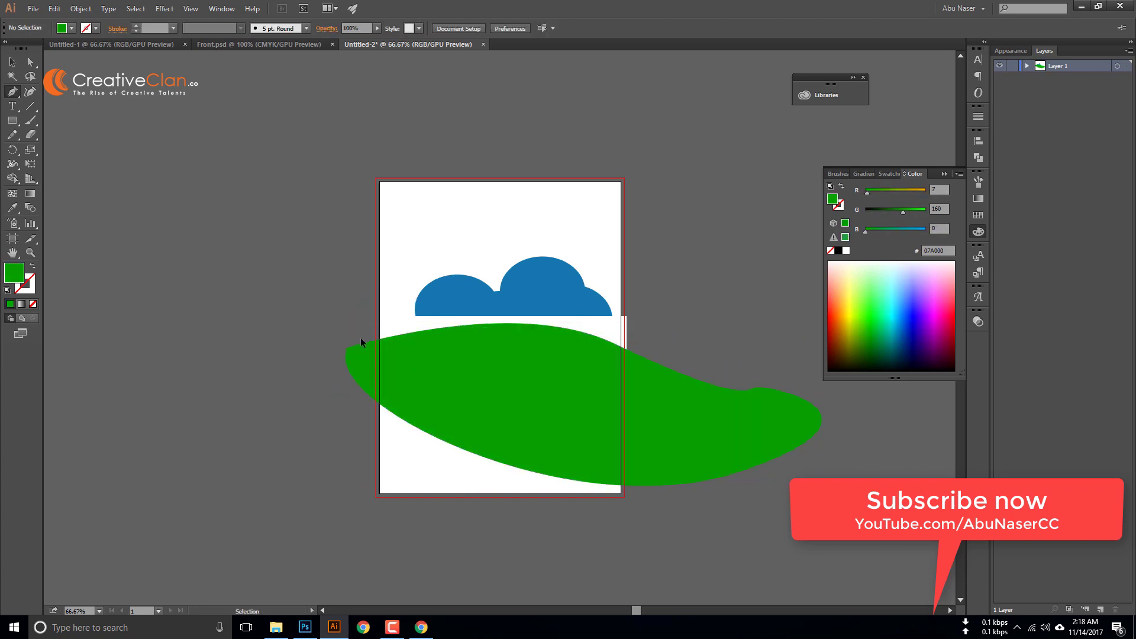
pyautogui.moveTo(14, 125); pyautogui.dragTo(55, 149)
pyautogui.moveTo(549, 283)
pyautogui.mouseDown()
pyautogui.moveTo(694, 445)
pyautogui.moveTo(730, 449)
pyautogui.moveTo(703, 442)
pyautogui.mouseUp()
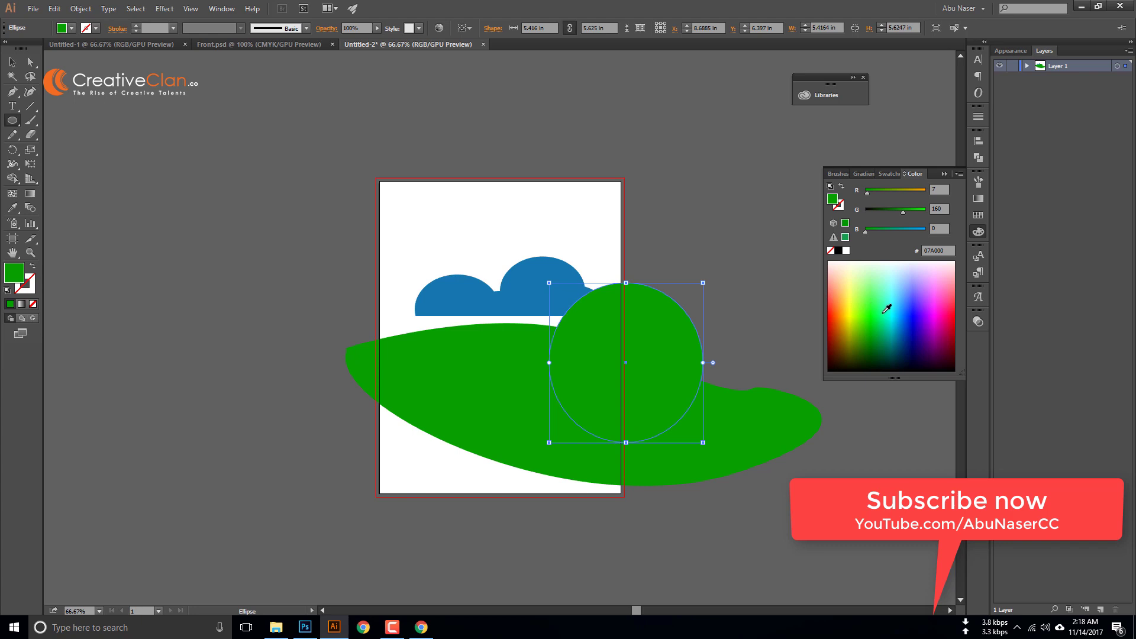
# Step: Make the circle a light orange sun stacked above the cloud but behind the hill
pyautogui.hotkey('ctrl', '[')
pyautogui.hotkey('ctrl', ']')
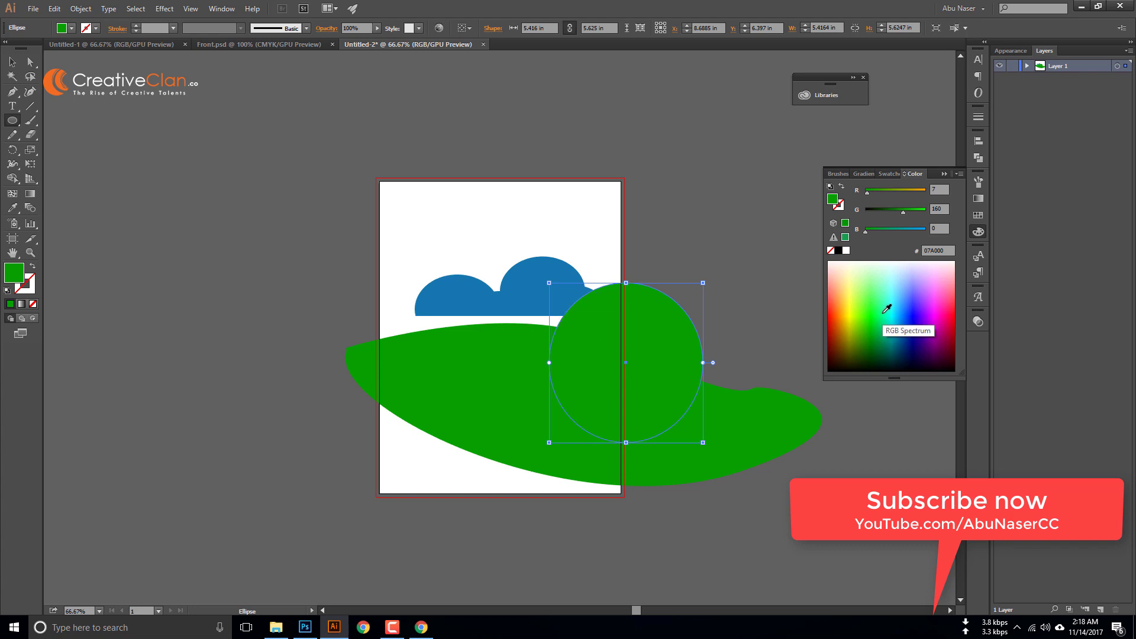
pyautogui.moveTo(895, 330)
pyautogui.mouseDown()
pyautogui.moveTo(923, 319)
pyautogui.moveTo(902, 347)
pyautogui.mouseUp()
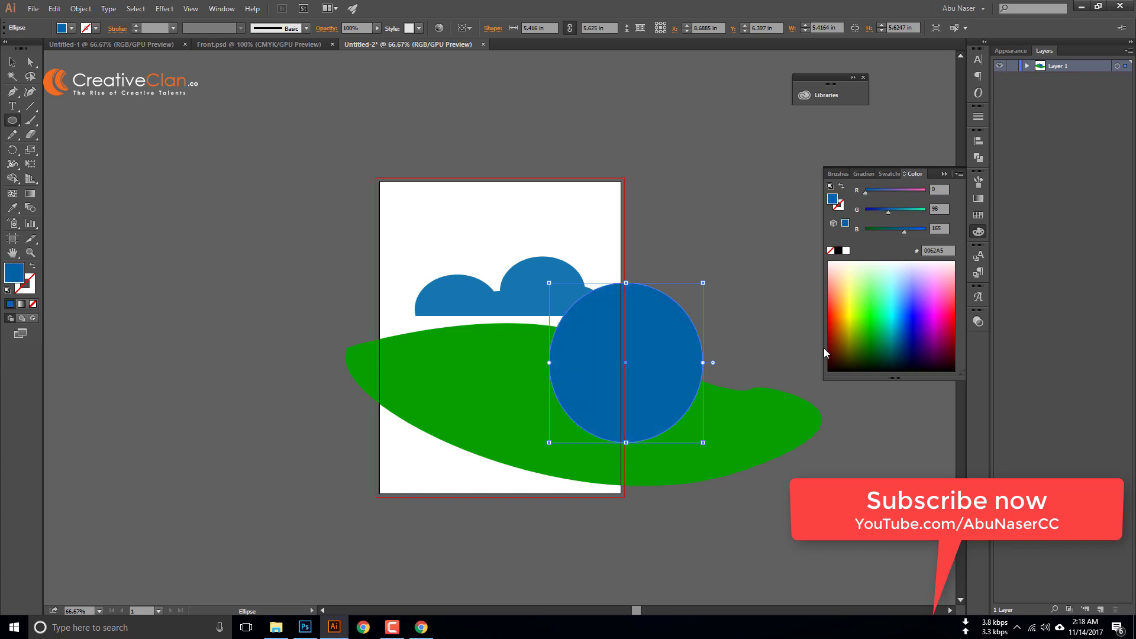
pyautogui.click(844, 313)
pyautogui.click(841, 284)
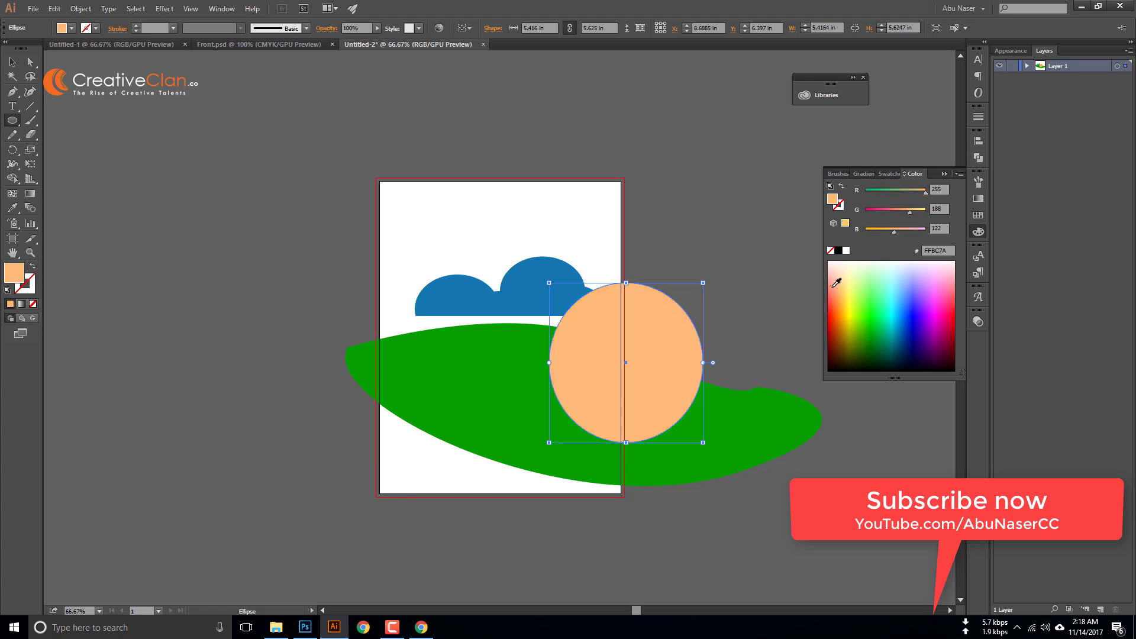
pyautogui.hotkey('ctrl', 'shift', '[')
pyautogui.hotkey('ctrl', ']')
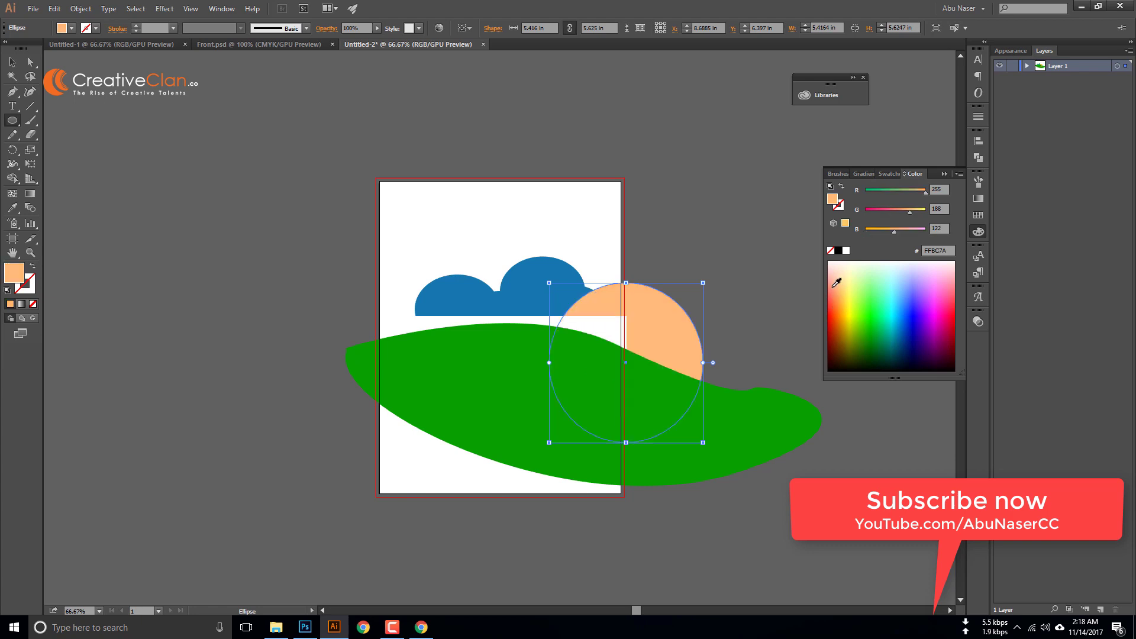
pyautogui.hotkey('ctrl', ']')
# Step: Nudge the hill up slightly and recolour the cloud ellipses light cyan 9DF2FF
pyautogui.press('v')
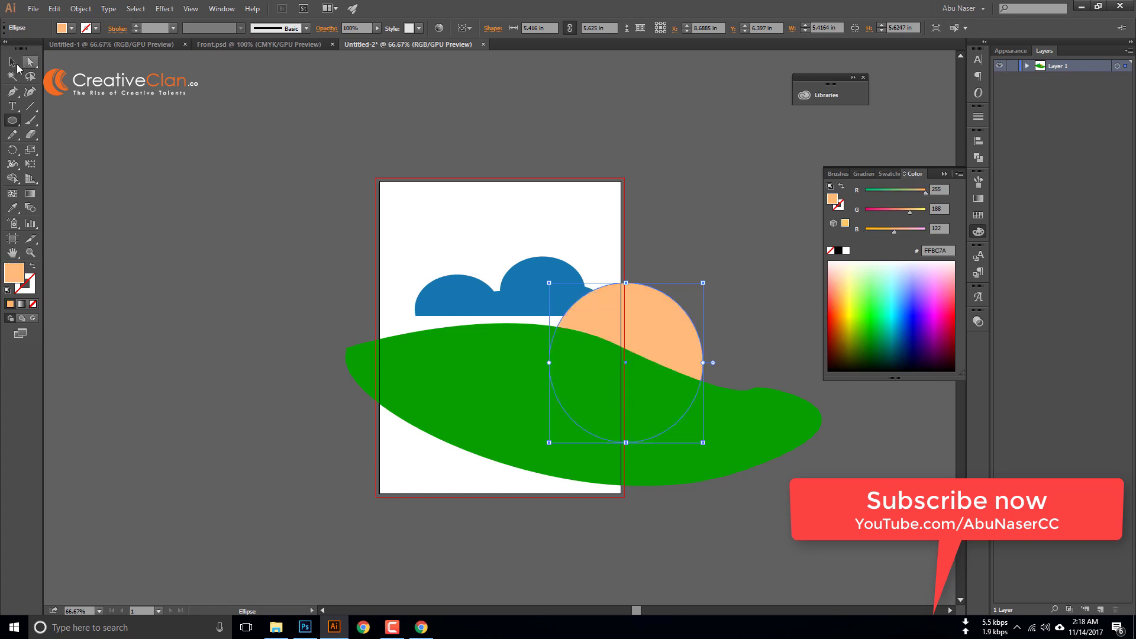
pyautogui.moveTo(543, 393); pyautogui.dragTo(537, 372)
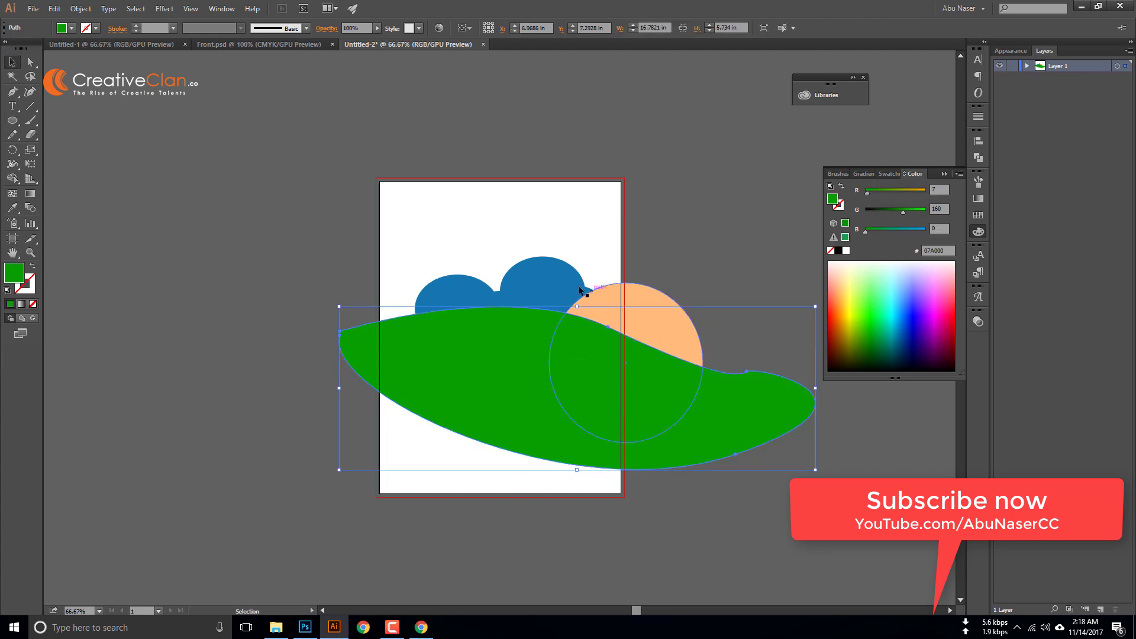
pyautogui.click(531, 269)
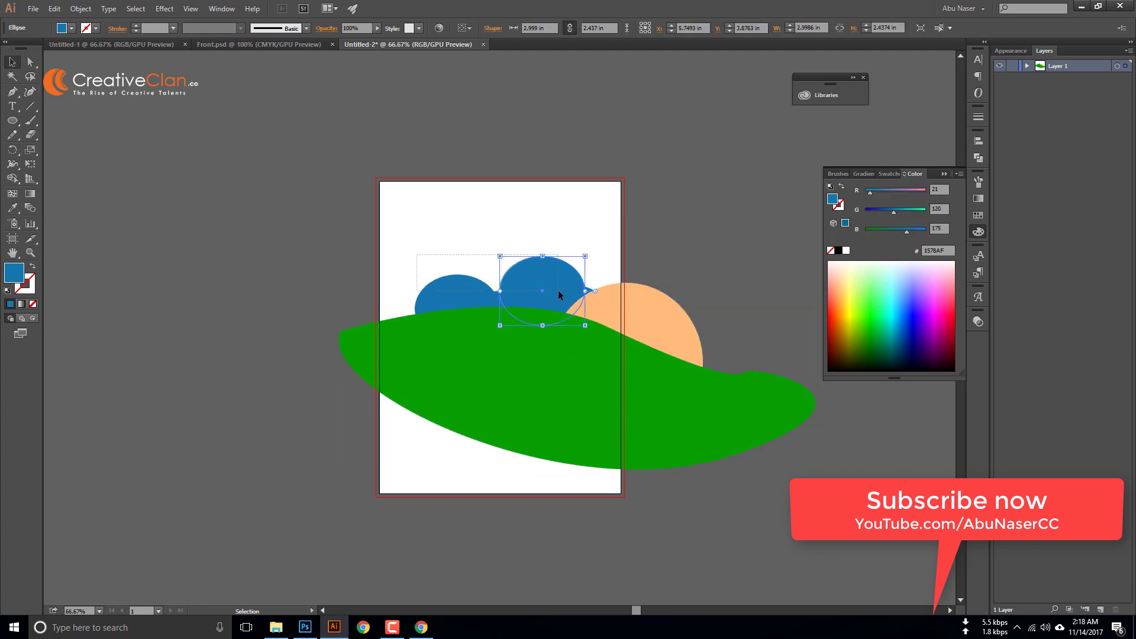
pyautogui.moveTo(558, 290); pyautogui.dragTo(558, 290)
pyautogui.click(897, 274)
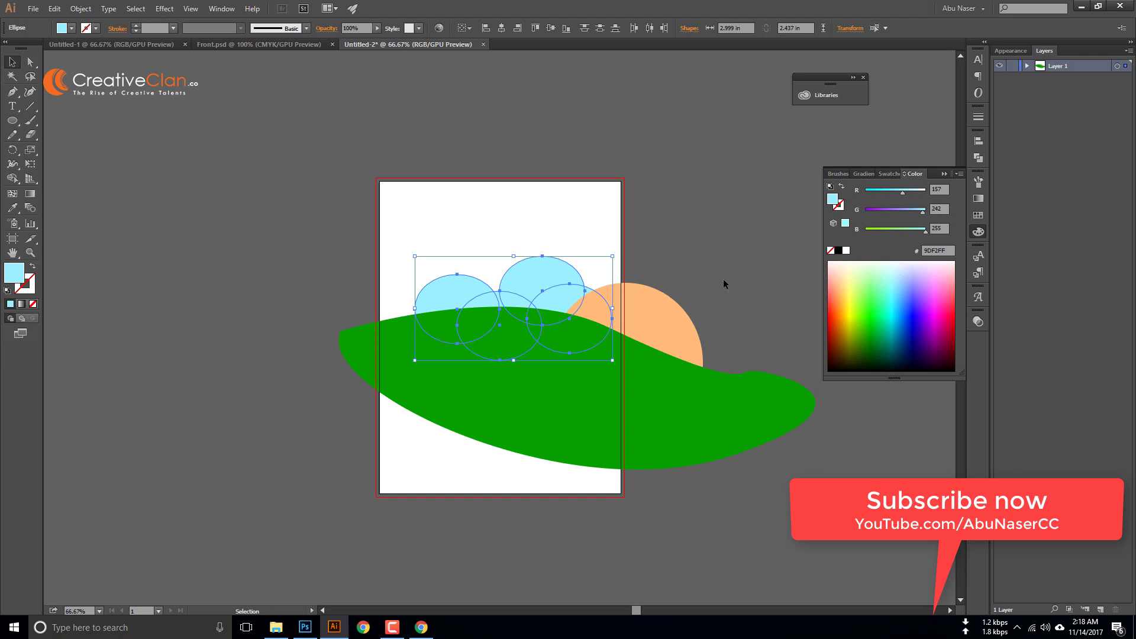
pyautogui.click(645, 222)
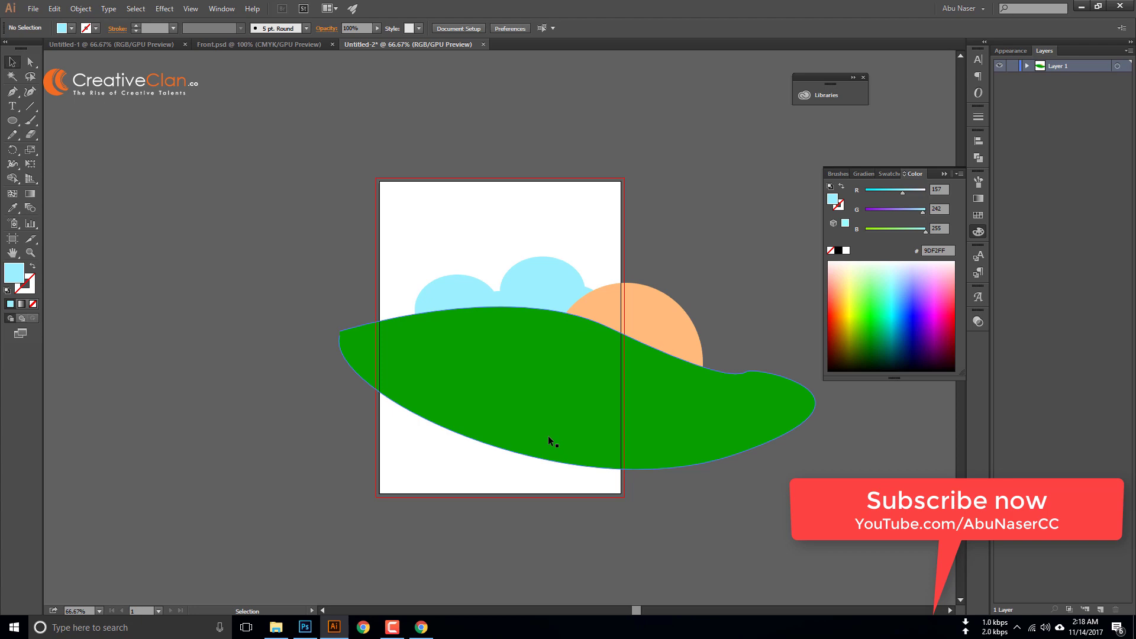
# Step: Switch to the Front.psd postcard document
pyautogui.click(255, 44)
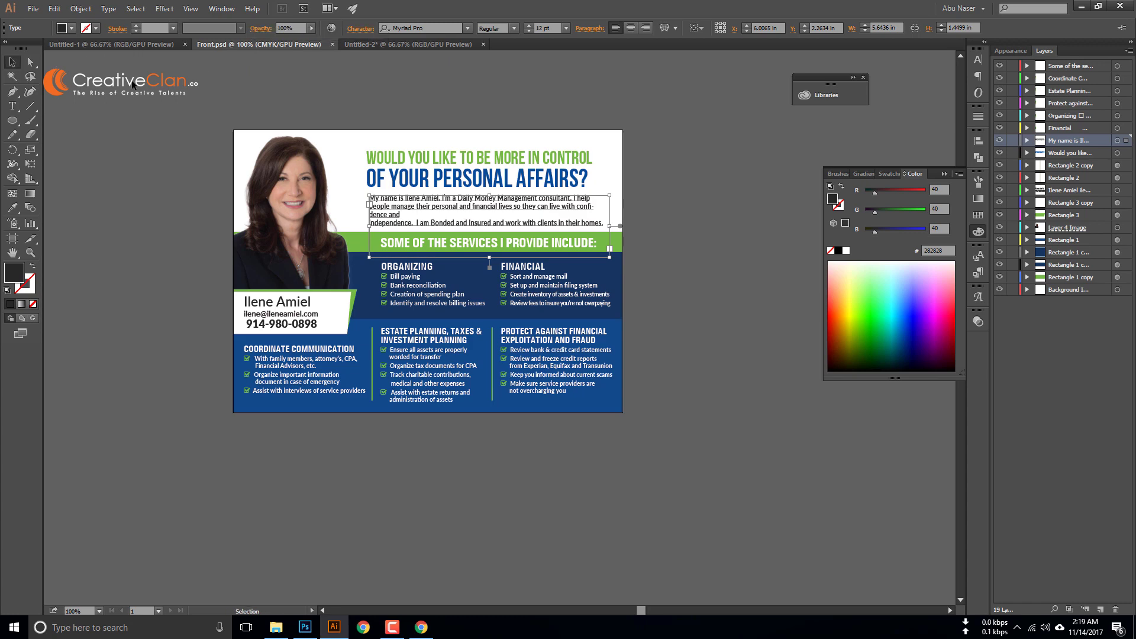
# Step: Bring Chrome forward, glance at the Premium Members group, then open the Creative Clan home page
pyautogui.click(422, 628)
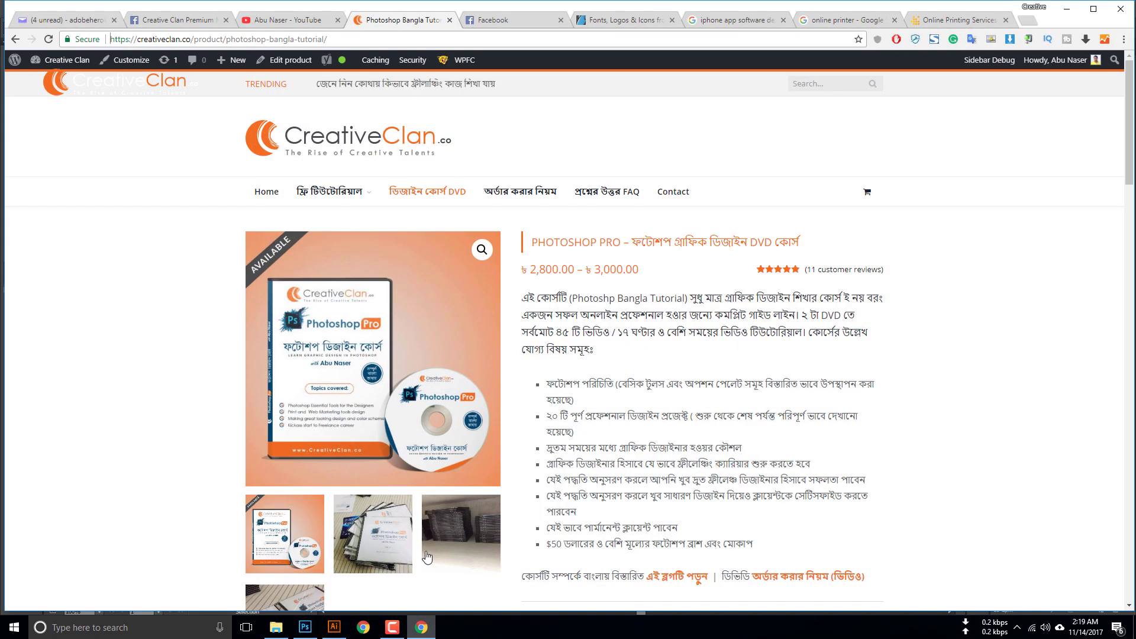
pyautogui.moveTo(465, 60)
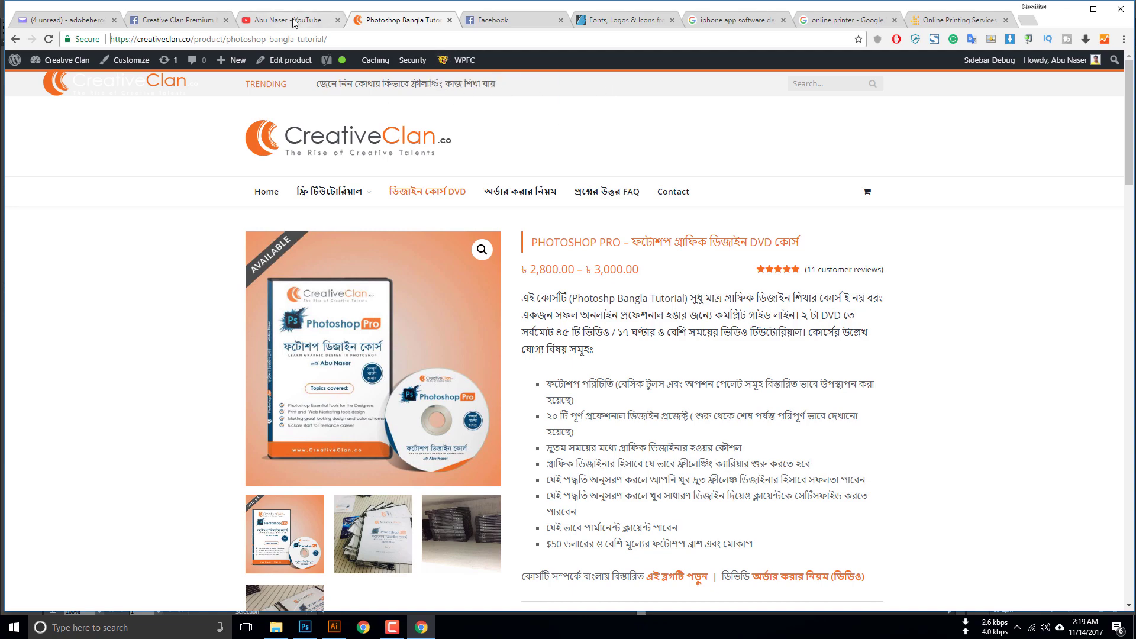
pyautogui.click(178, 21)
pyautogui.scroll(-10, 304, 334)
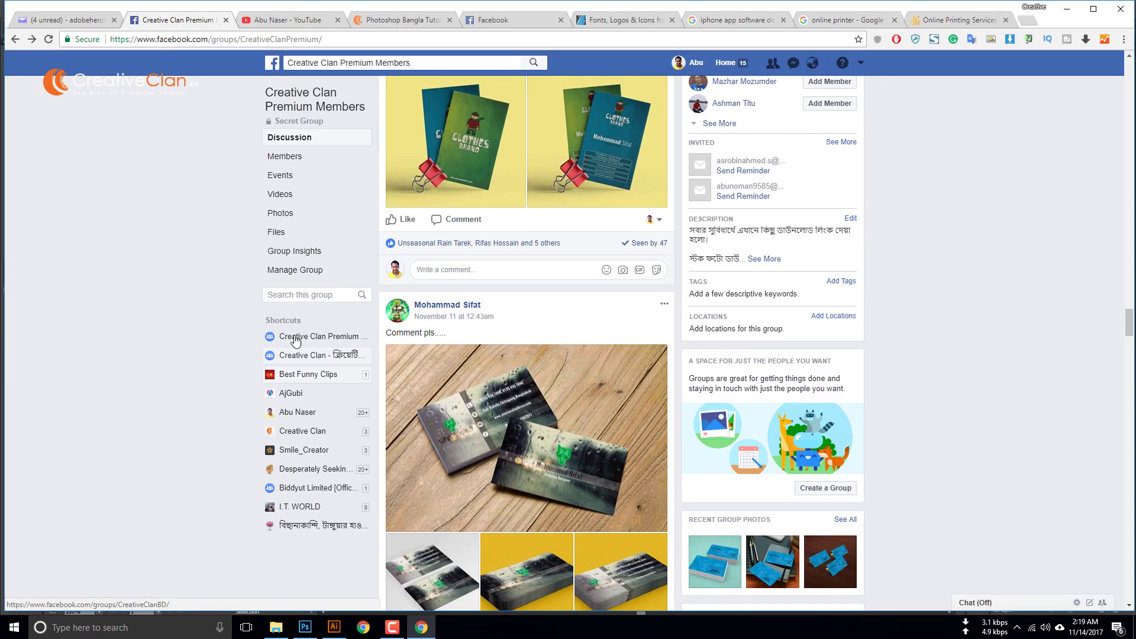
pyautogui.click(385, 21)
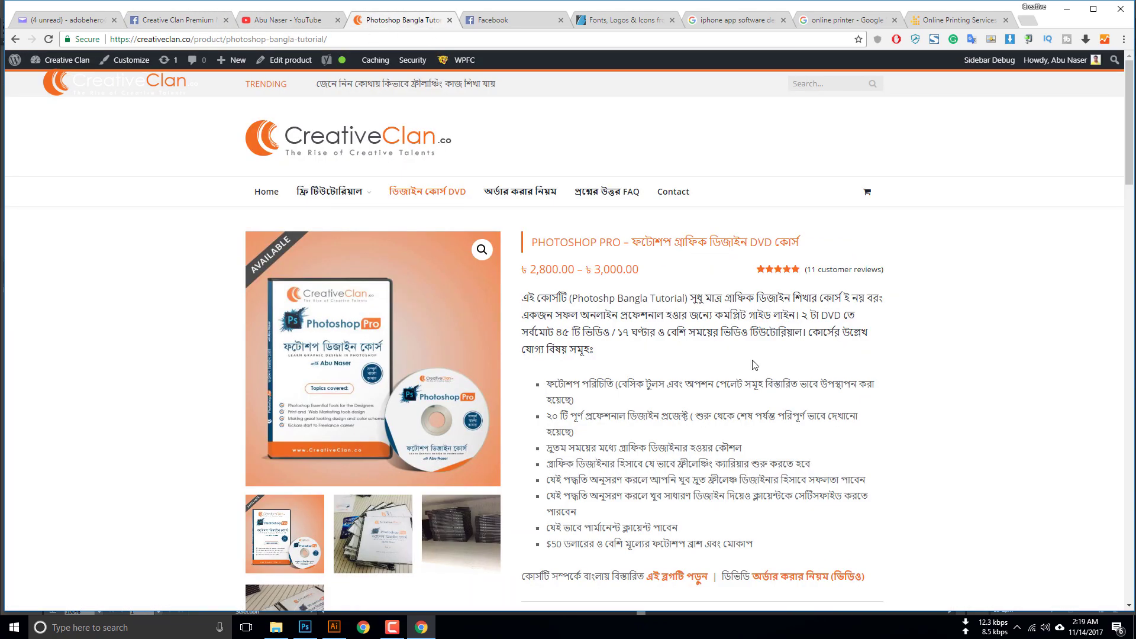
pyautogui.click(267, 193)
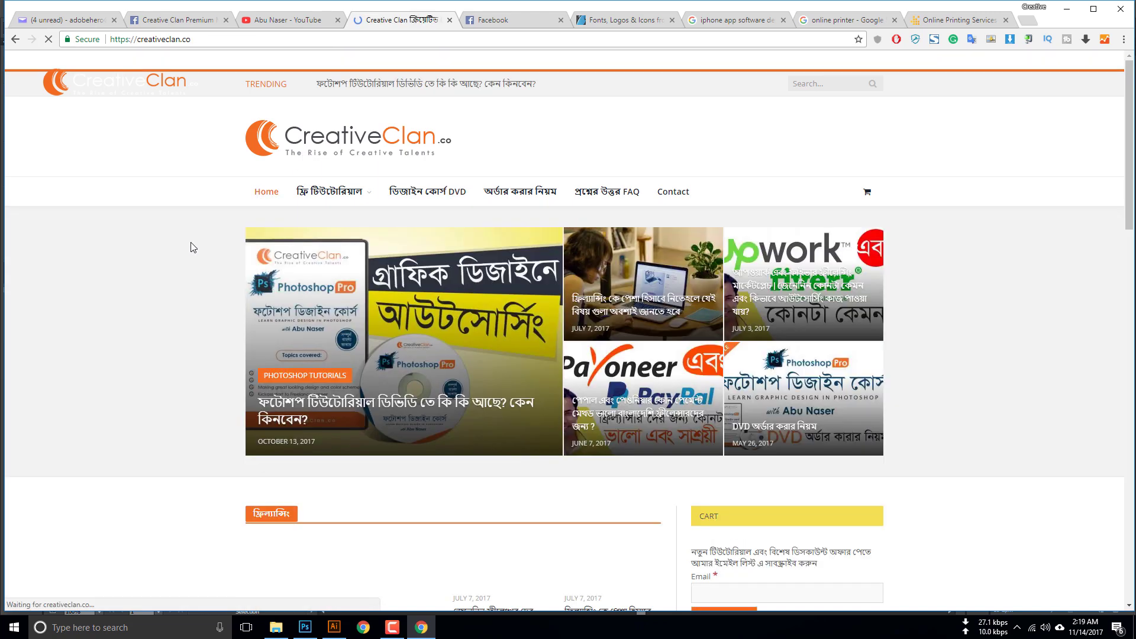
# Step: Check the Premium Members group, open the public Creative Clan group page, and return to the site
pyautogui.scroll(-4, 237, 255)
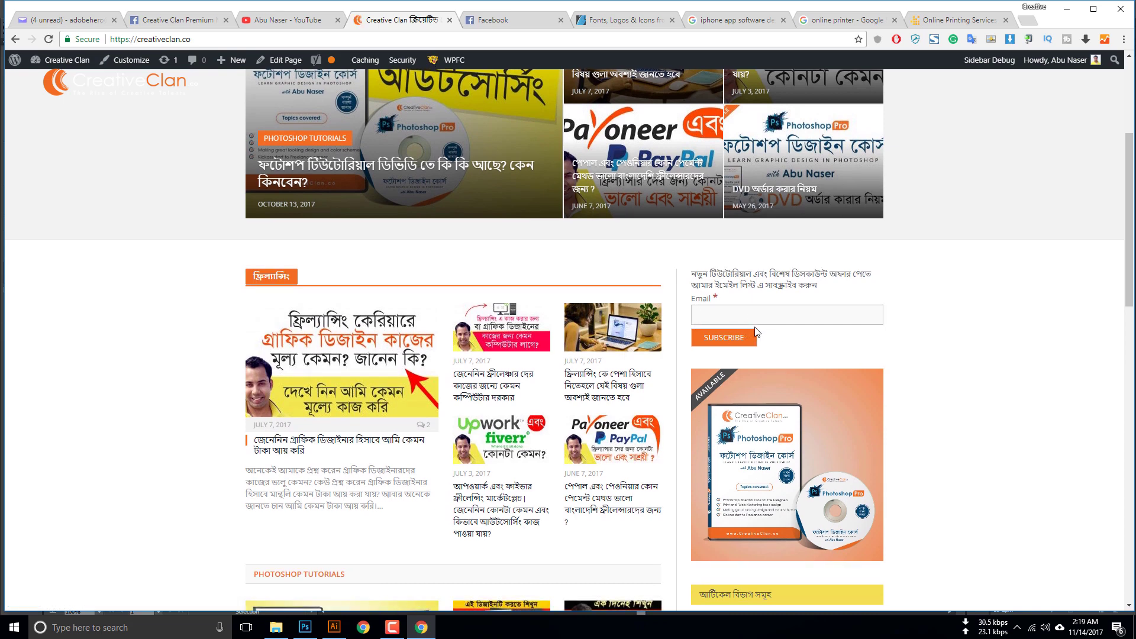
pyautogui.click(177, 20)
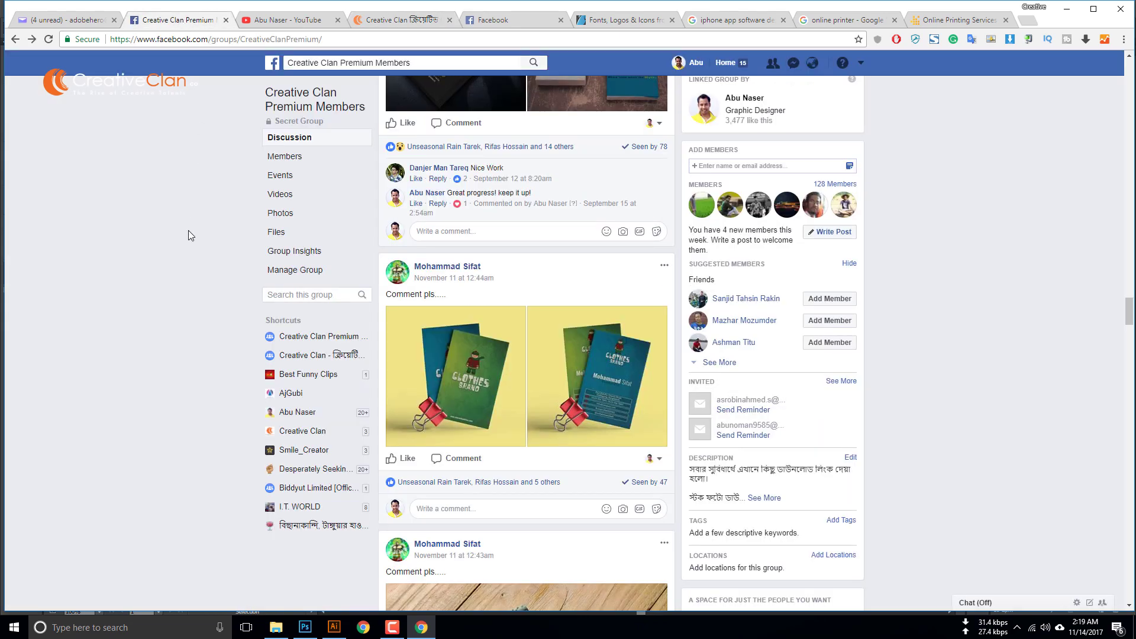
pyautogui.scroll(-5, 188, 233)
pyautogui.click(317, 358)
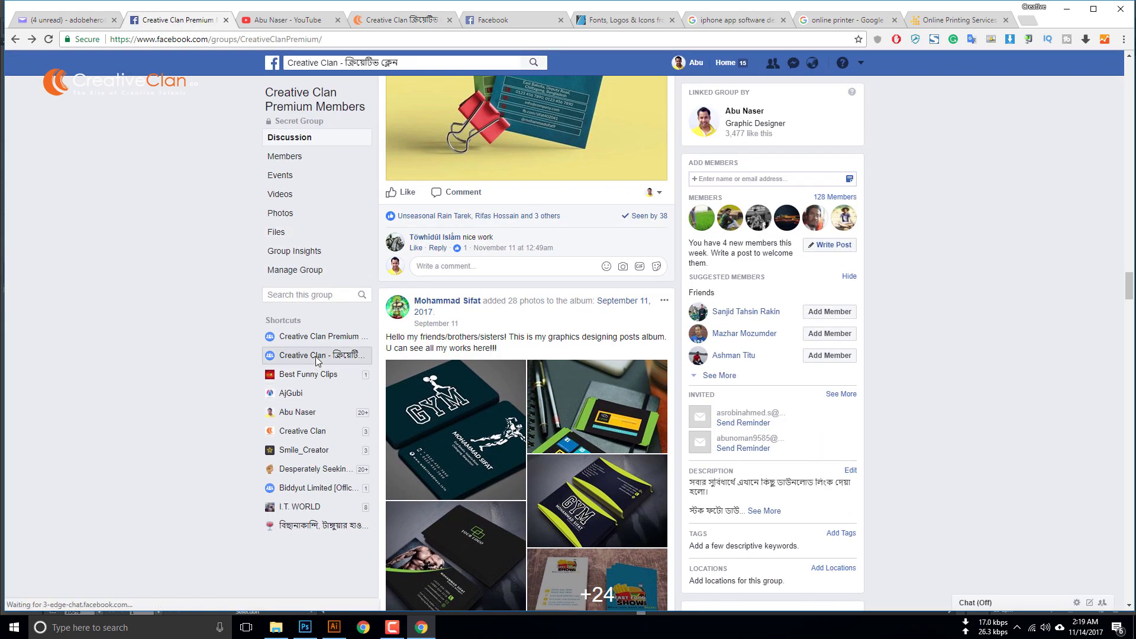
pyautogui.scroll(-5, 495, 429)
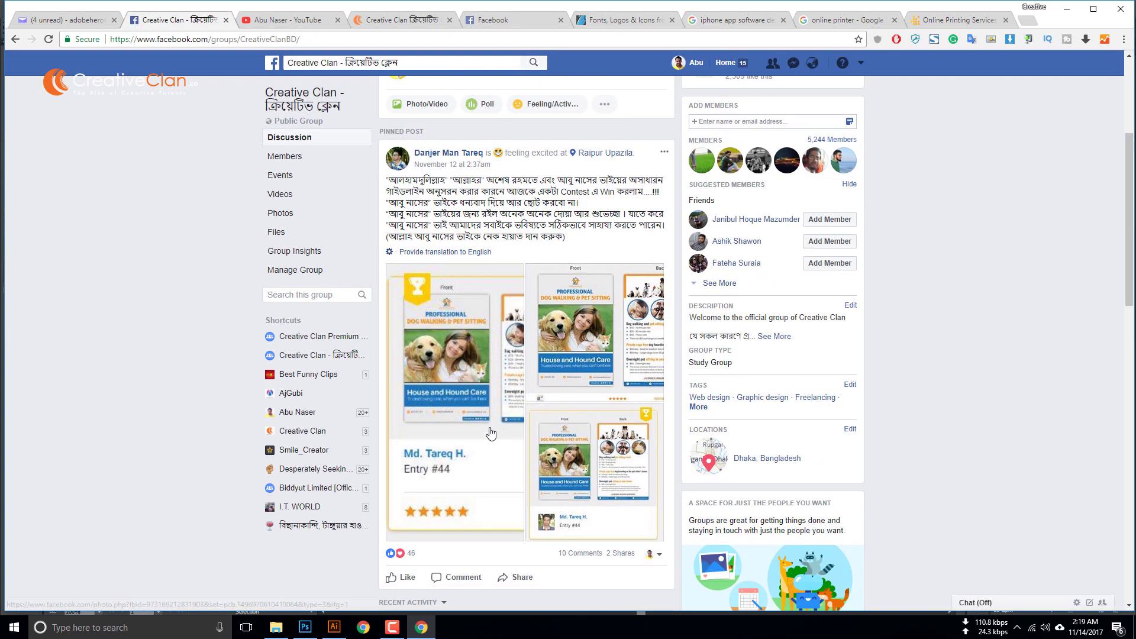
pyautogui.scroll(5, 496, 428)
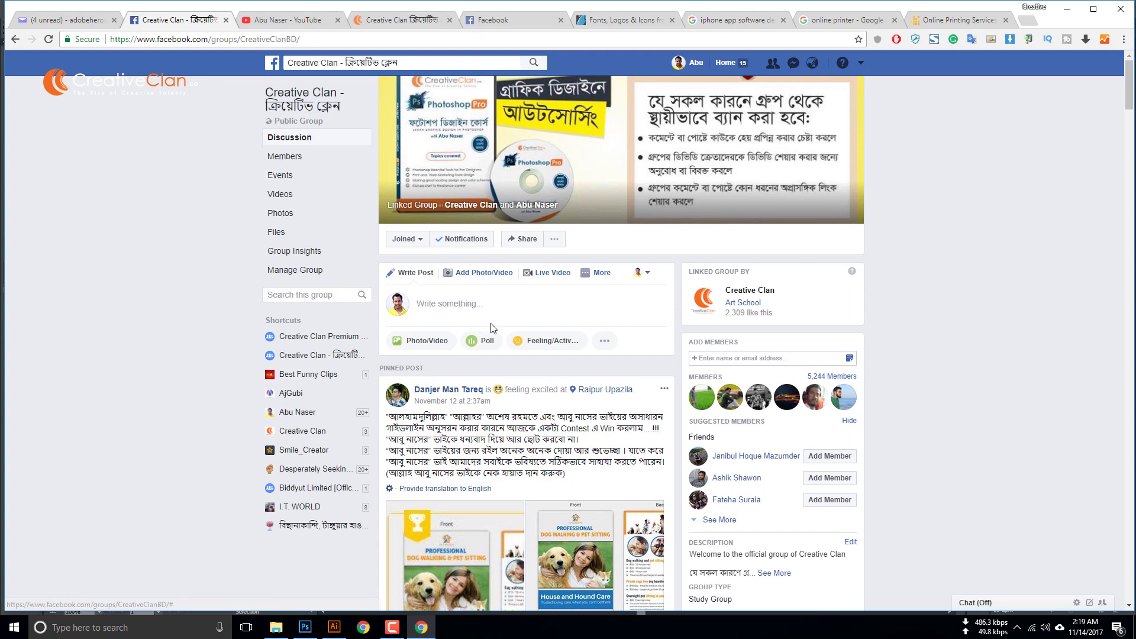
pyautogui.click(402, 20)
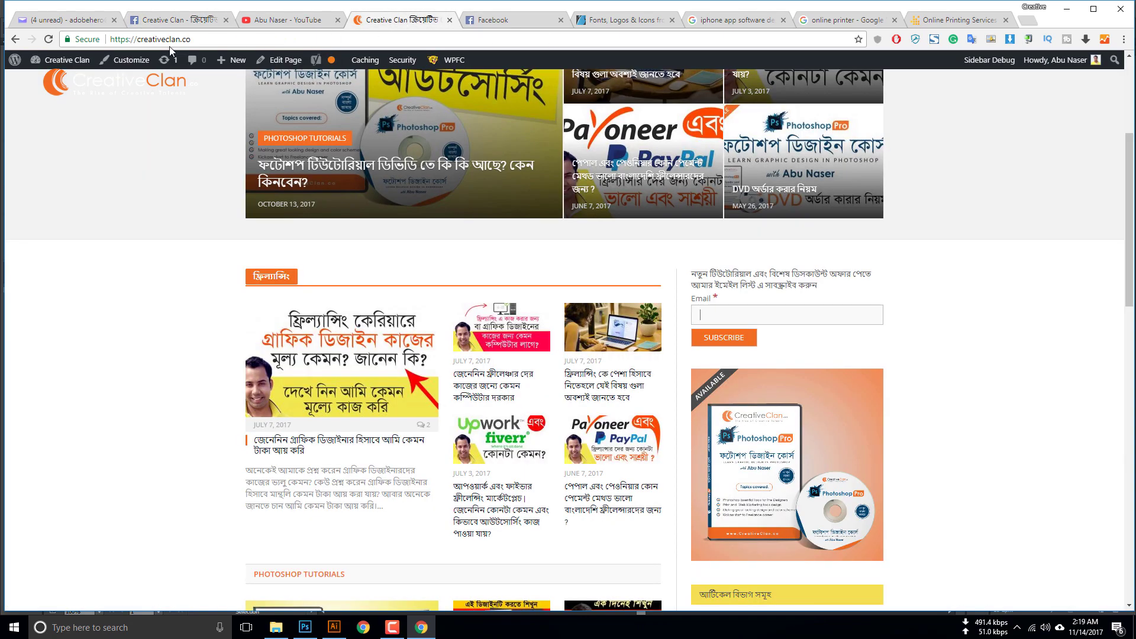
pyautogui.scroll(4, 131, 103)
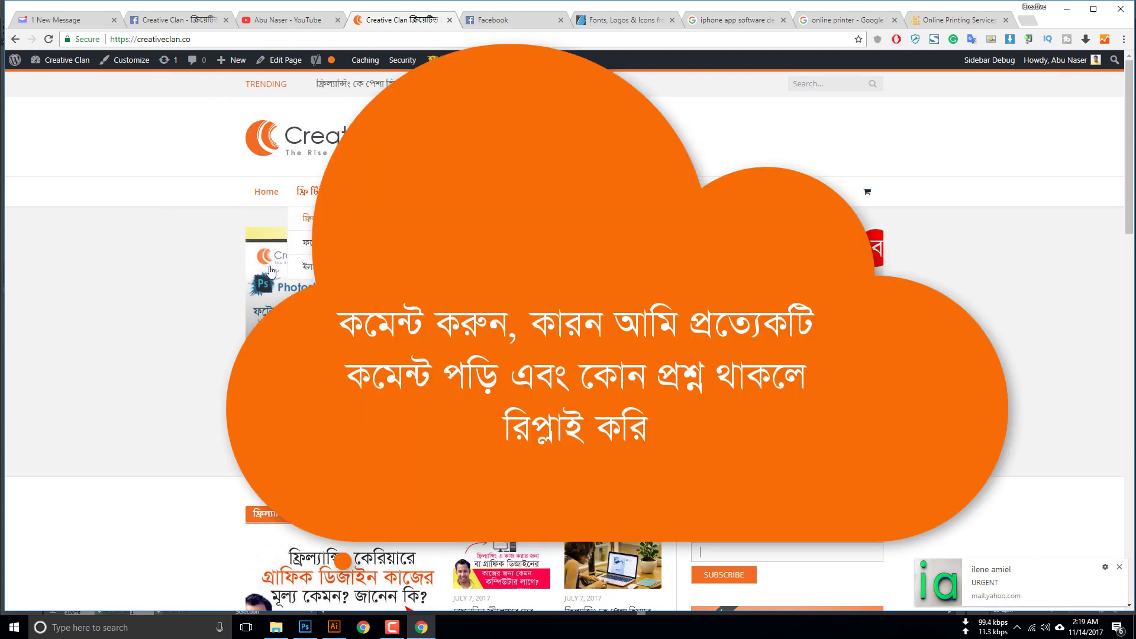
pyautogui.scroll(-3, 178, 322)
pyautogui.scroll(3, 177, 321)
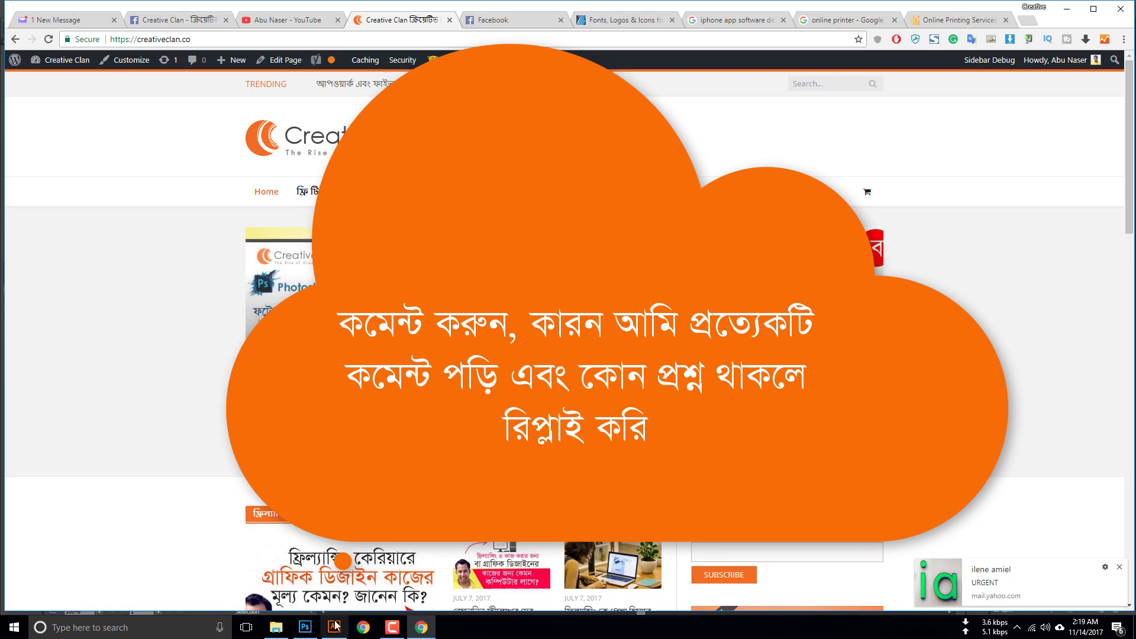
pyautogui.click(393, 627)
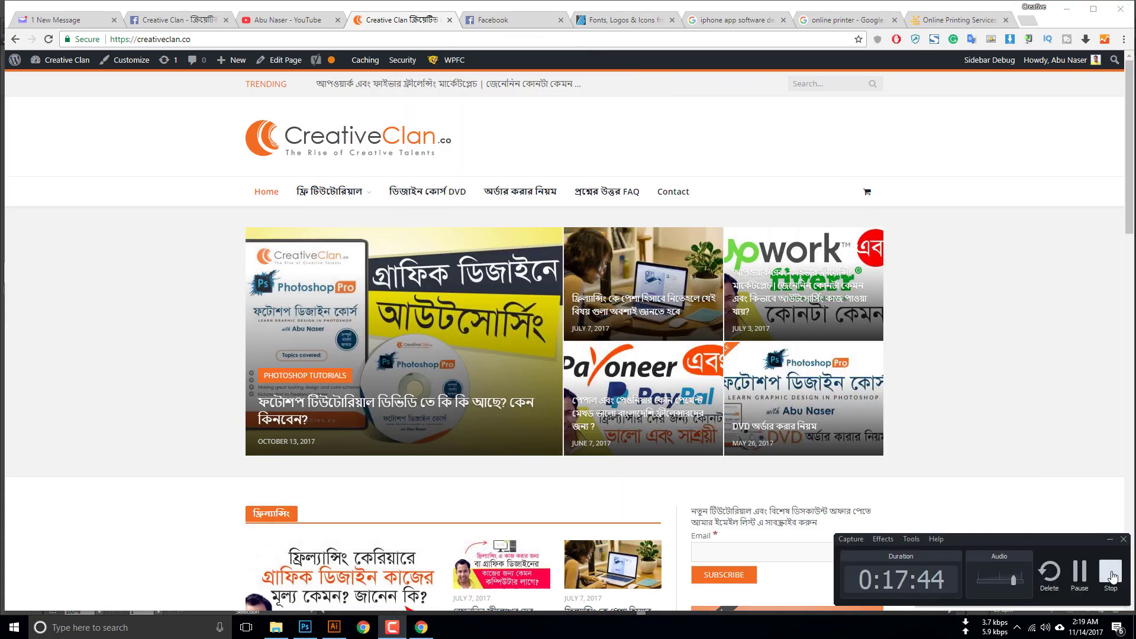